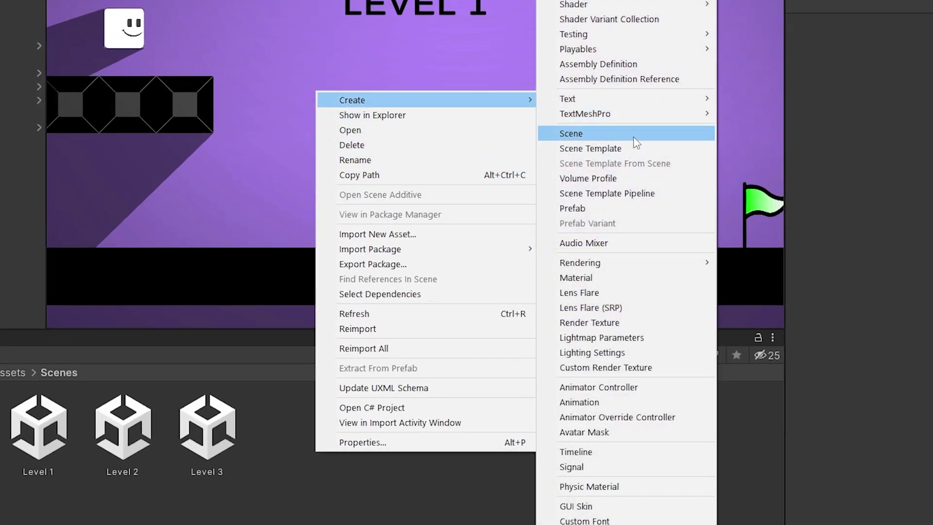
Step: Create a scene asset named Main Menu in the Scenes folder and open it
left_click(634, 136)
type("Main Menu")
key("Return")
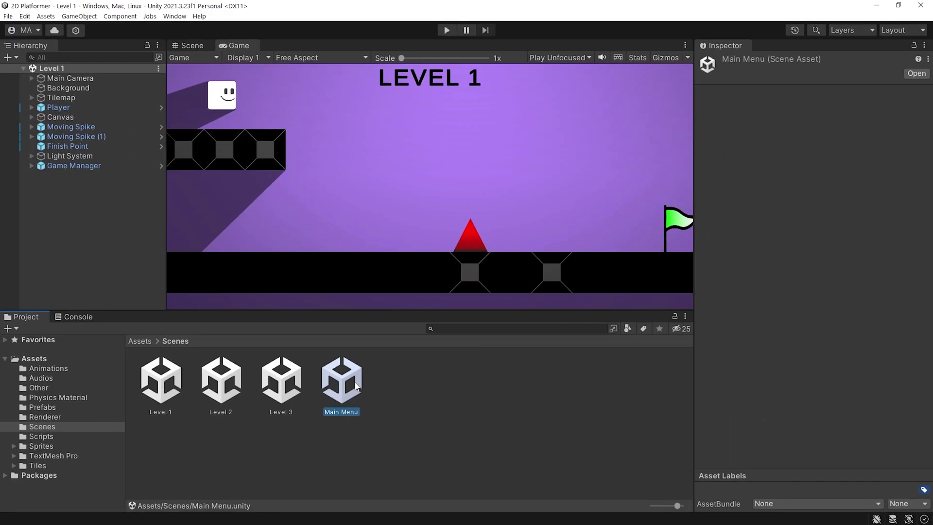
double_click(356, 386)
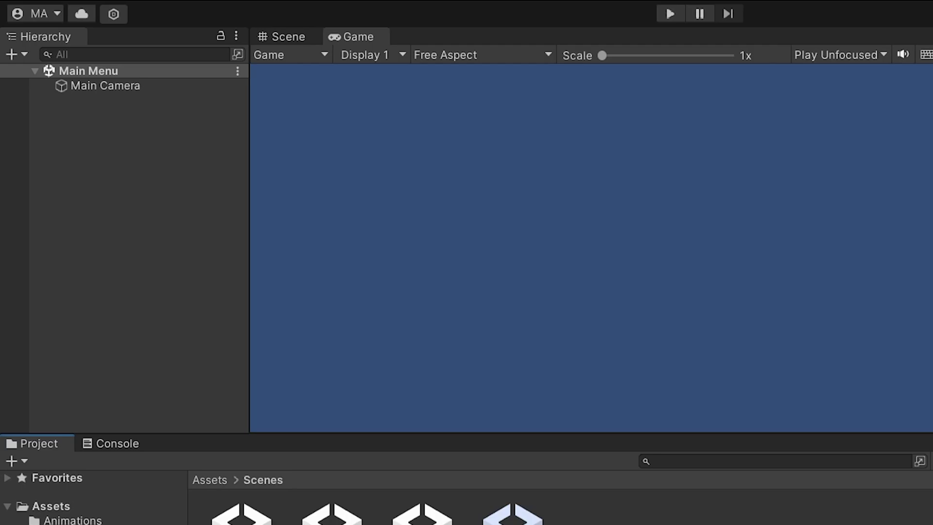
Step: In Build Settings, place Main Menu at index 0 above Level 1, Level 2 and Level 3
left_click(18, 1)
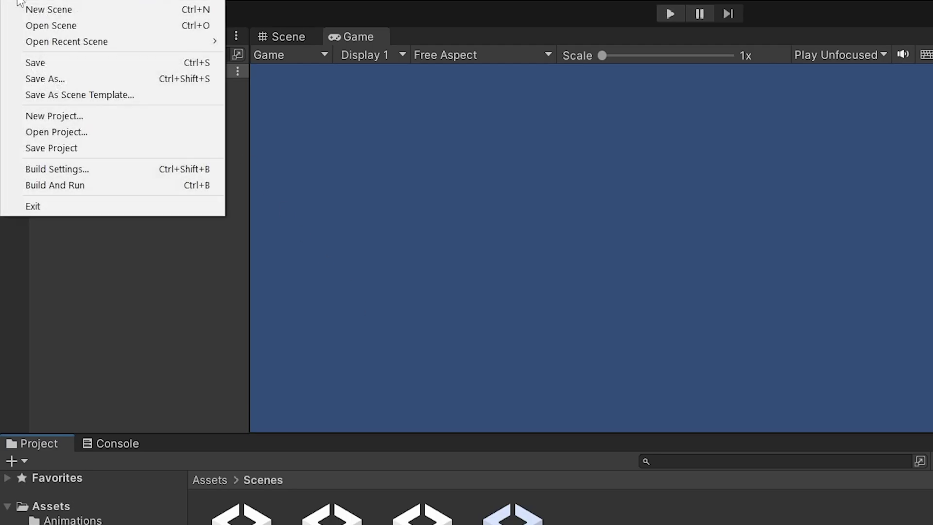
left_click(135, 168)
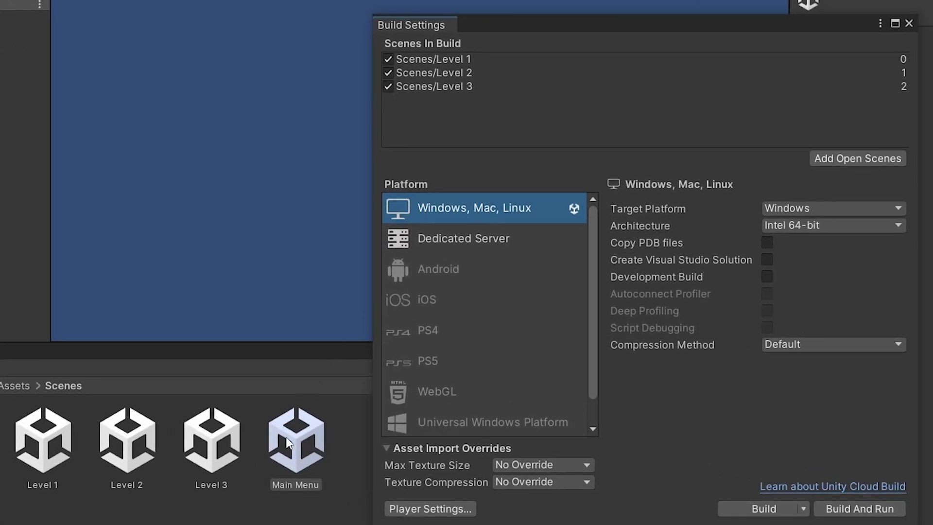
left_click_drag(297, 427, 528, 58)
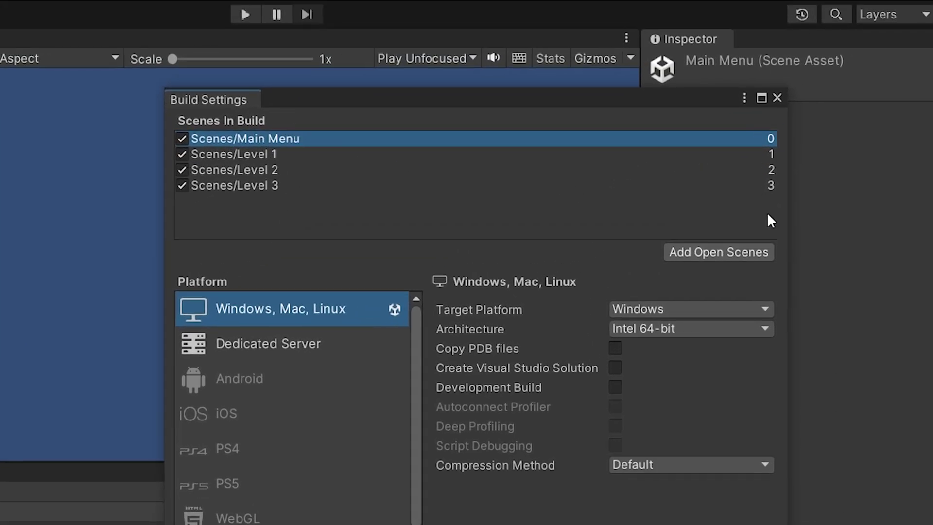
left_click(776, 97)
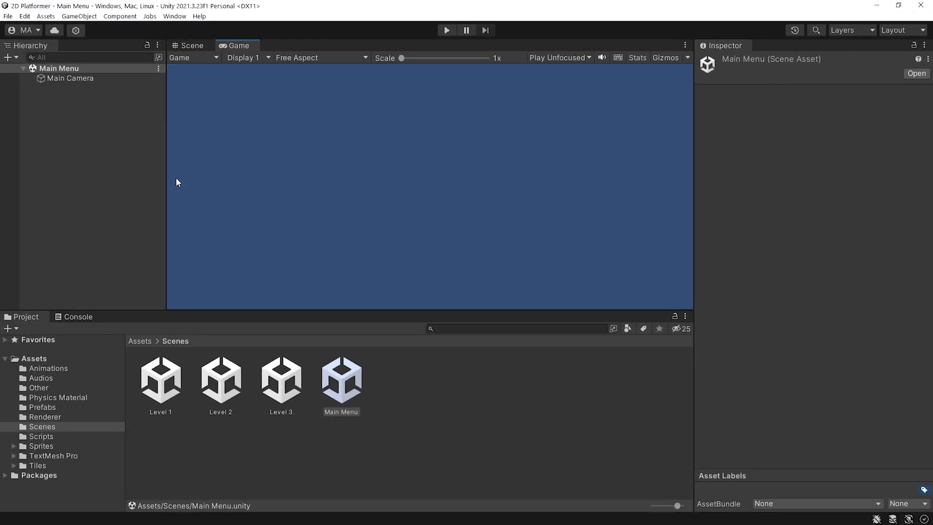
Step: Add a Button - TextMeshPro, creating a Canvas and EventSystem, and rename it Play
left_click(73, 79)
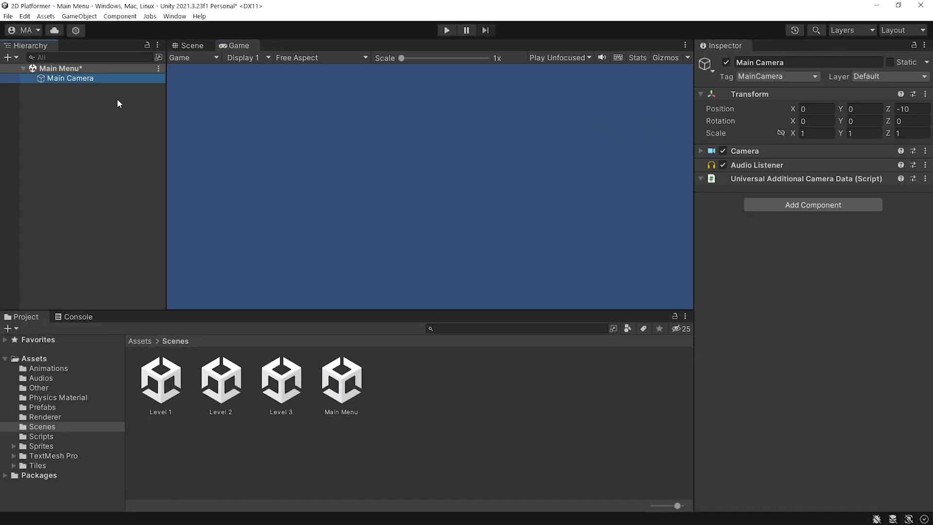
right_click(117, 103)
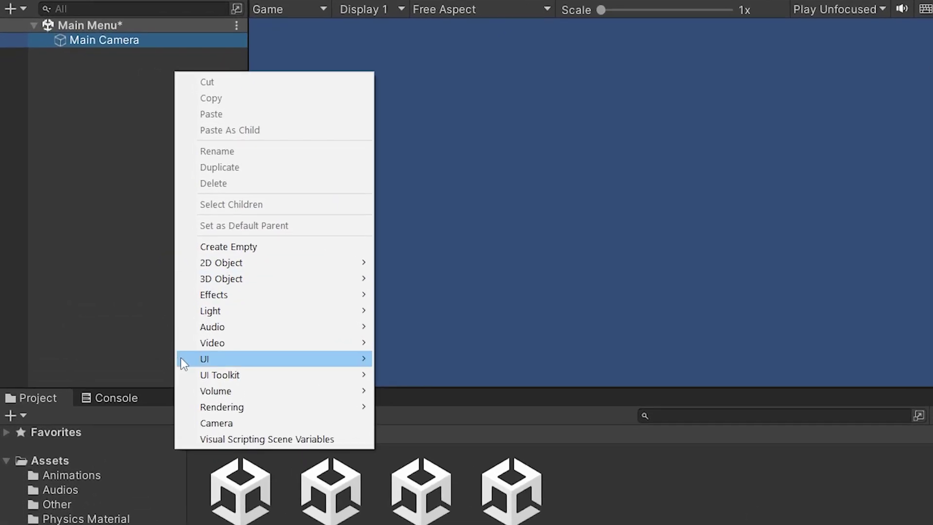
mouse_move(257, 359)
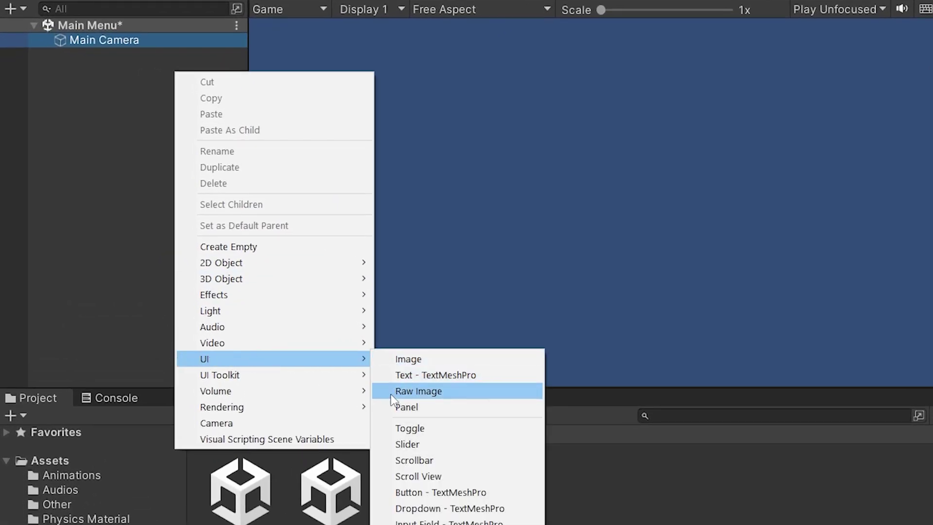
left_click(383, 488)
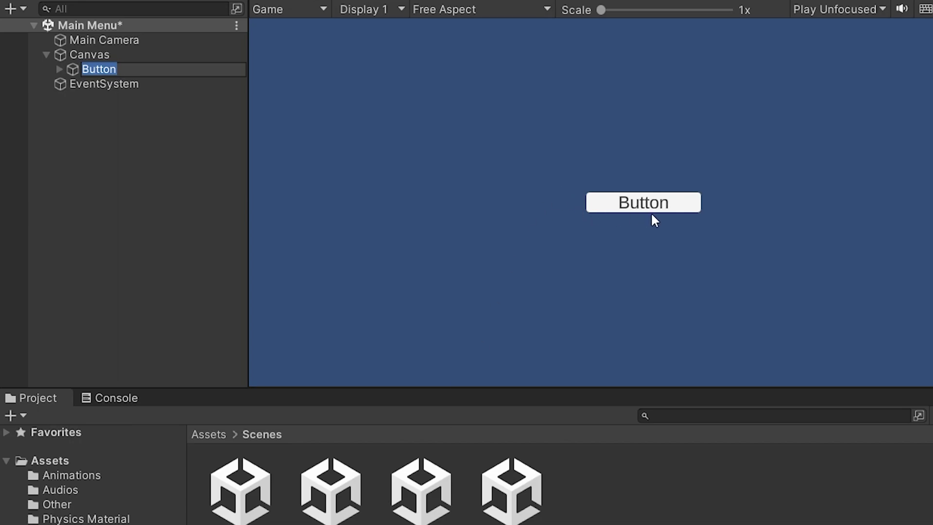
type("Play")
key("Return")
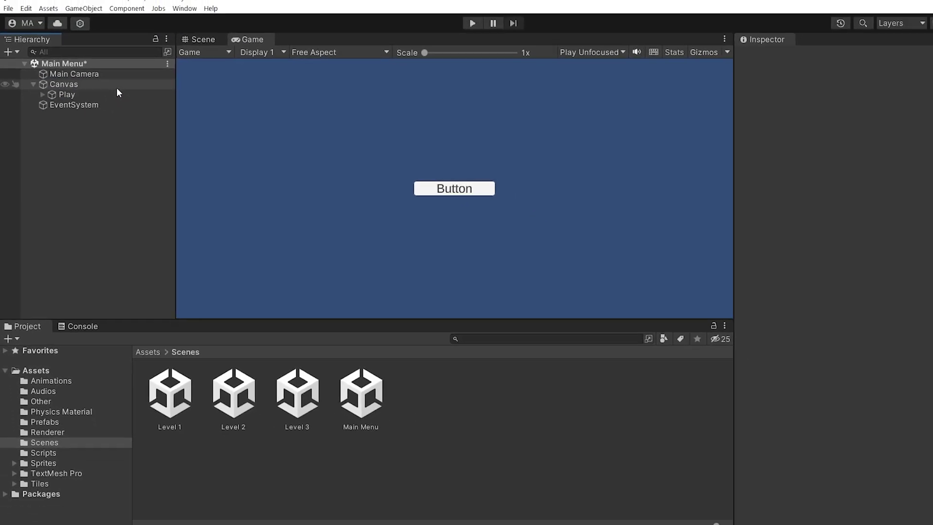
left_click(164, 57)
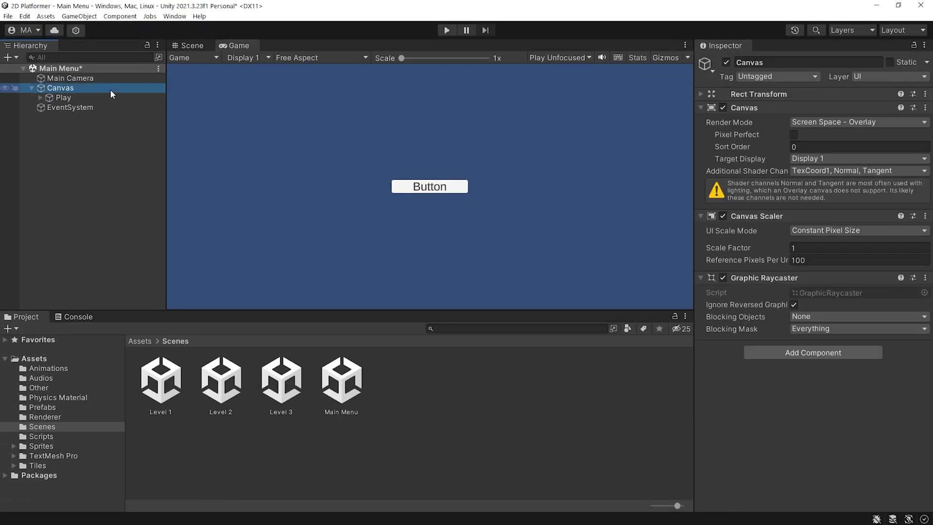
Step: Frame and centre the canvas in the Scene view, briefly previewing the Game view
left_click(192, 45)
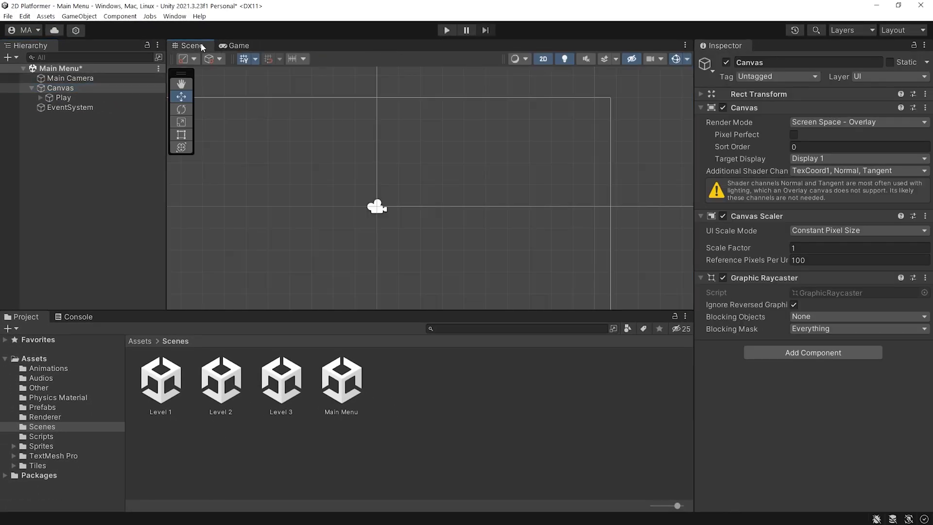
scroll(475, 108, "down", 5)
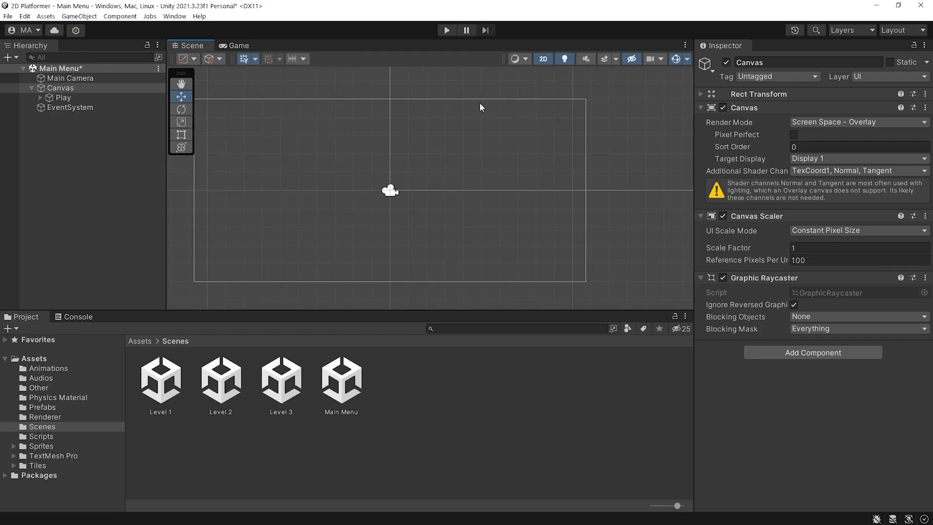
scroll(480, 126, "up", 3)
scroll(372, 175, "down", 6)
scroll(375, 172, "down", 5)
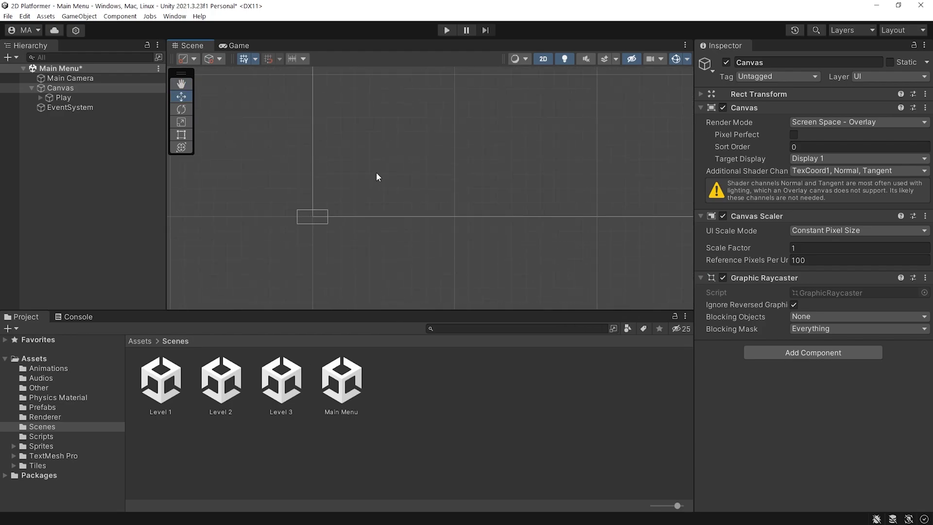
key("f")
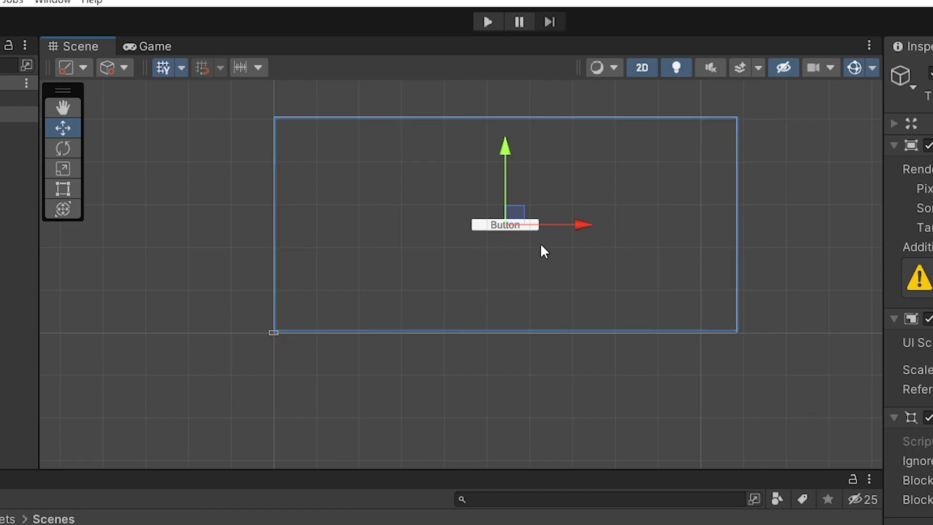
scroll(550, 246, "up", 3)
middle_click_drag(550, 246, 476, 277)
left_click(148, 45)
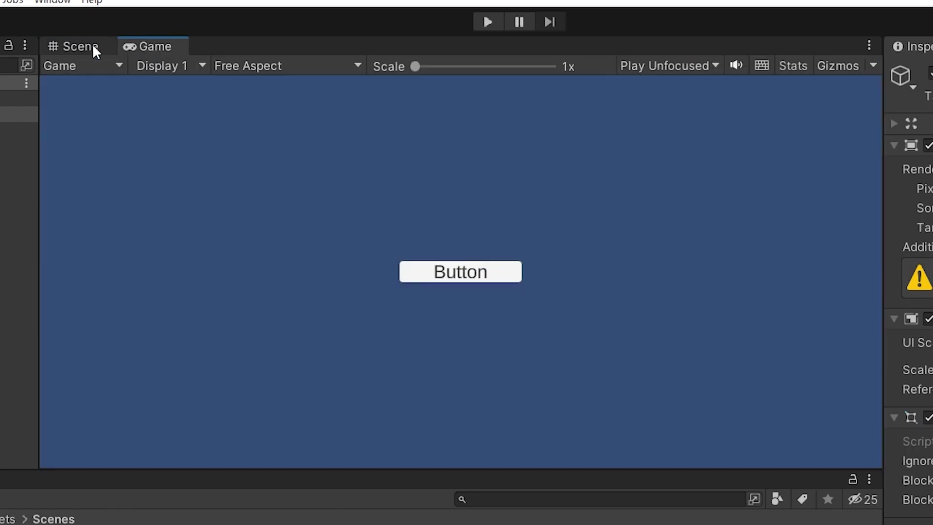
left_click(93, 46)
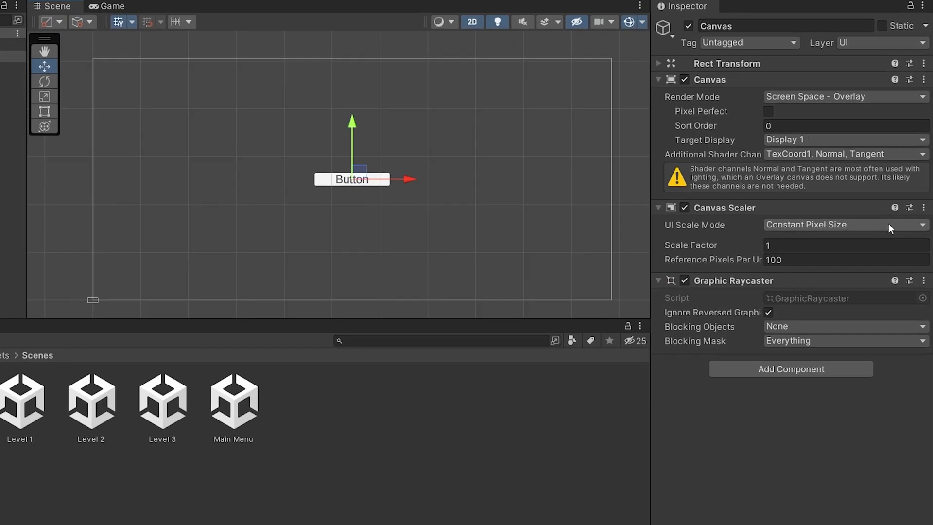
Step: Set the Canvas Scaler to Scale With Screen Size, 1920×1080 reference, match 0.5
left_click(894, 229)
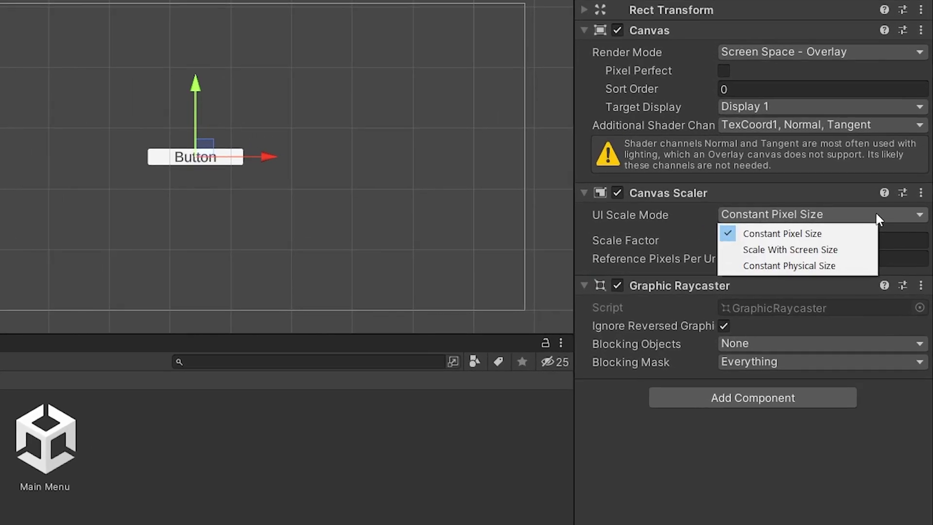
left_click(859, 249)
left_click(781, 241)
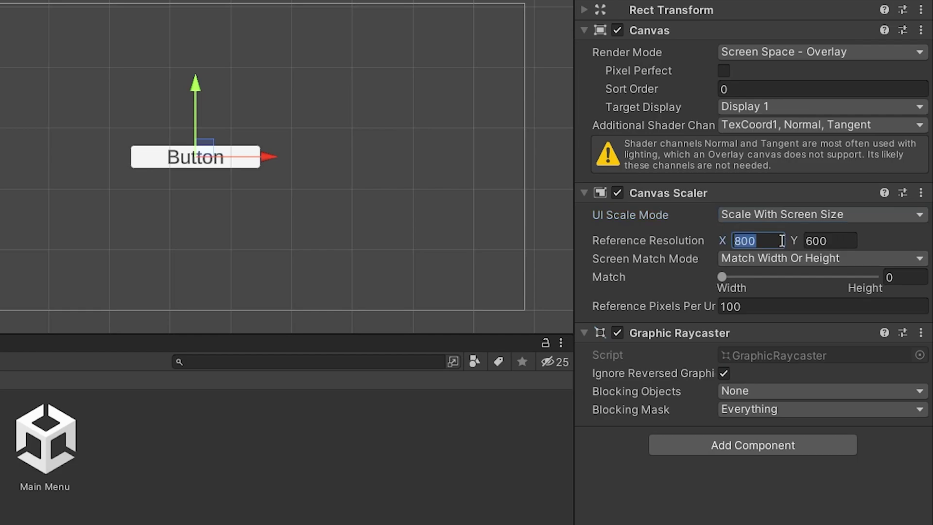
type("1920")
left_click(814, 240)
type("1080")
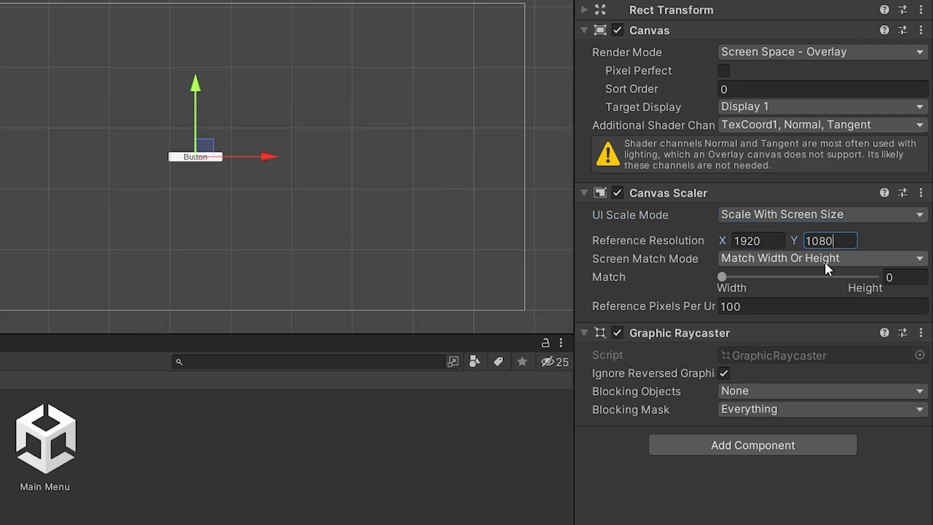
left_click(901, 277)
type("0.5")
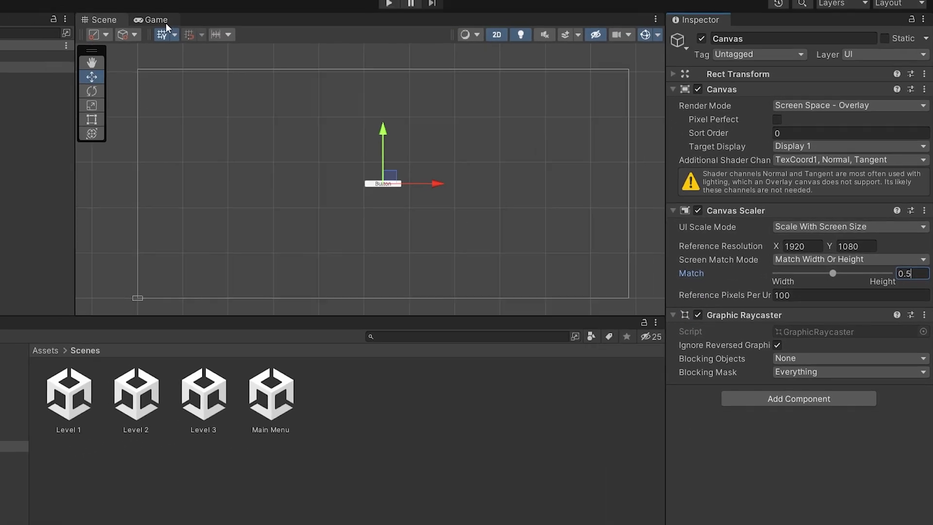
left_click(241, 45)
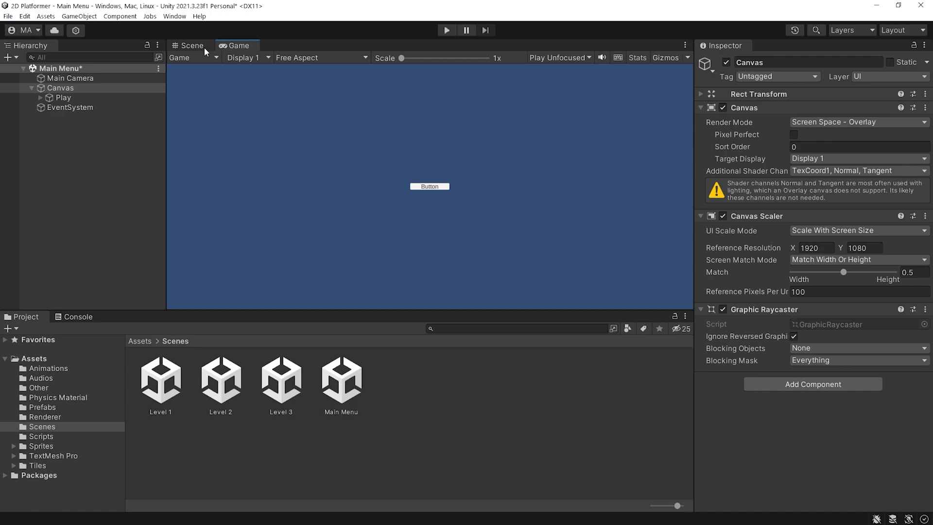
Step: Resize the Play button's Rect Transform to width 500 and height 150
left_click(78, 99)
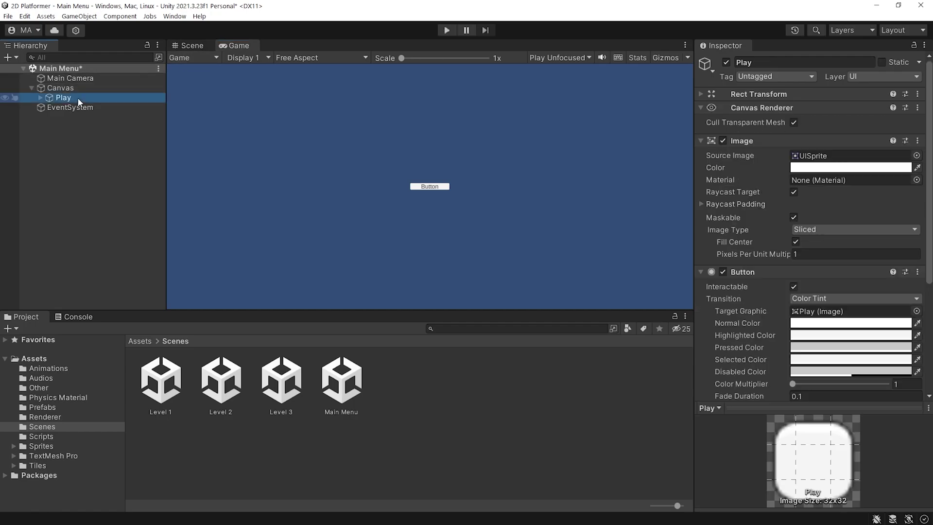
left_click(700, 95)
left_click(809, 143)
type("500")
left_click(845, 141)
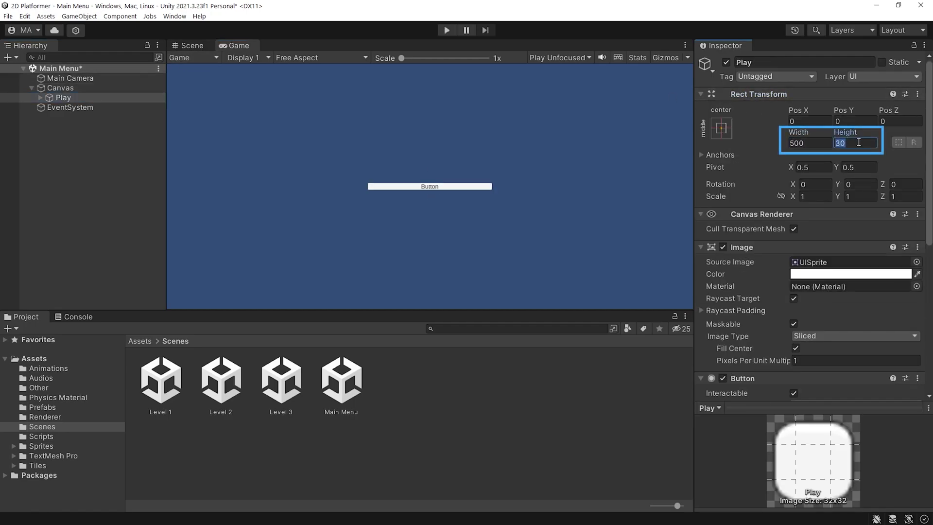
type("150")
Step: Change the button label to PLAY, bold, with Auto Size enabled
left_click(38, 97)
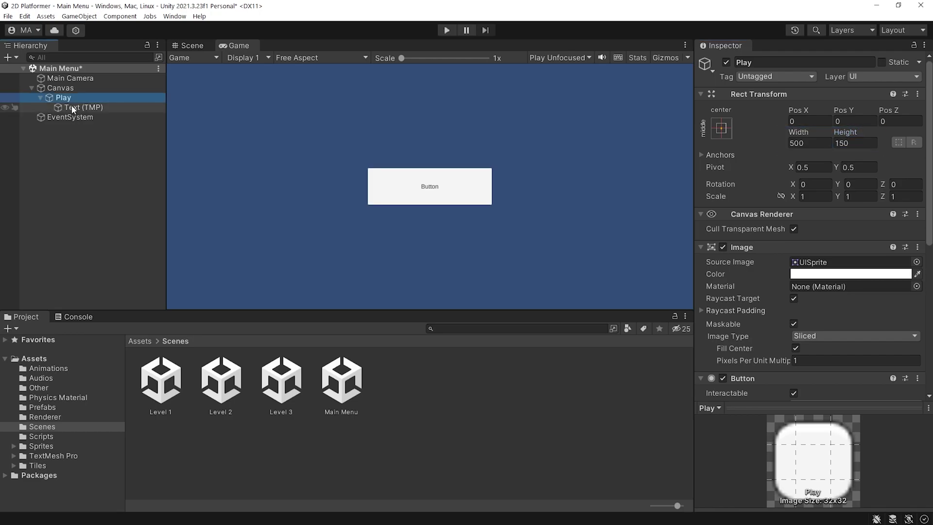
left_click(120, 108)
left_click(757, 295)
type("PLA")
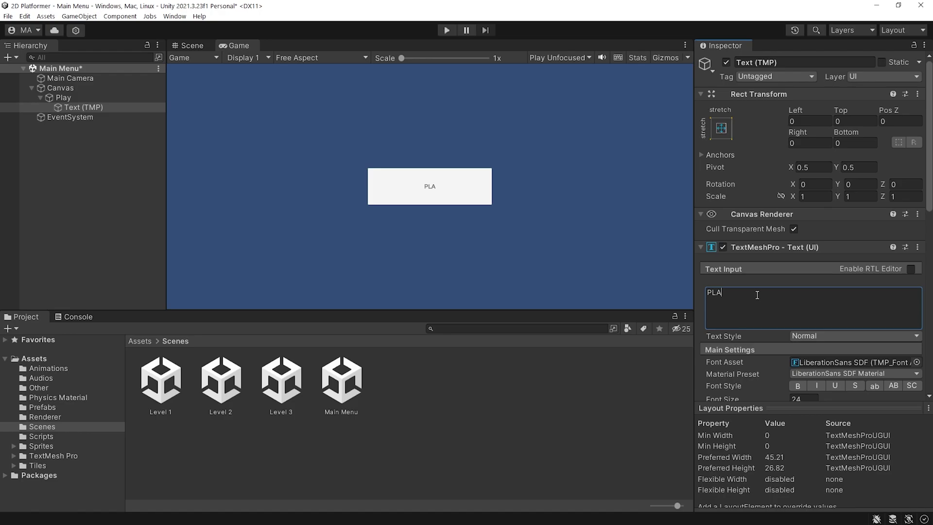
type("Y")
scroll(757, 294, "down", 3)
left_click(798, 320)
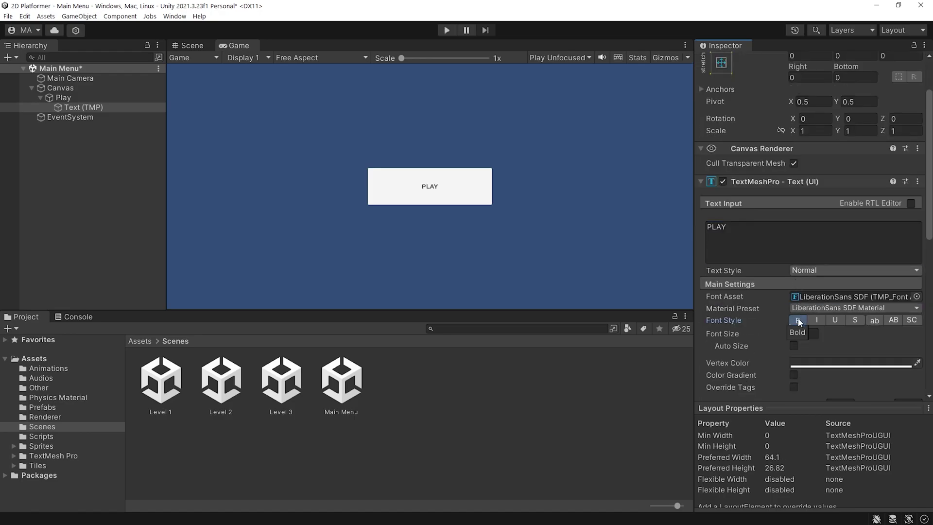
left_click(794, 345)
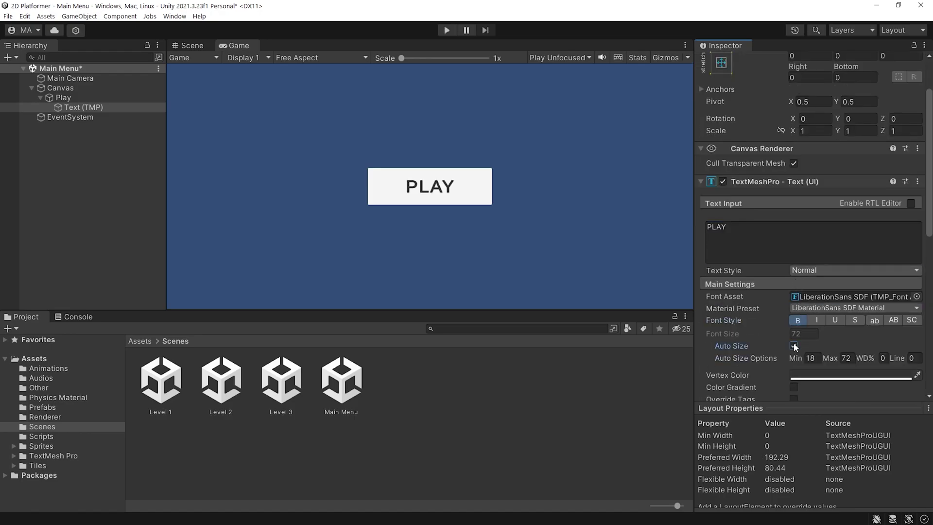
scroll(744, 304, "up", 3)
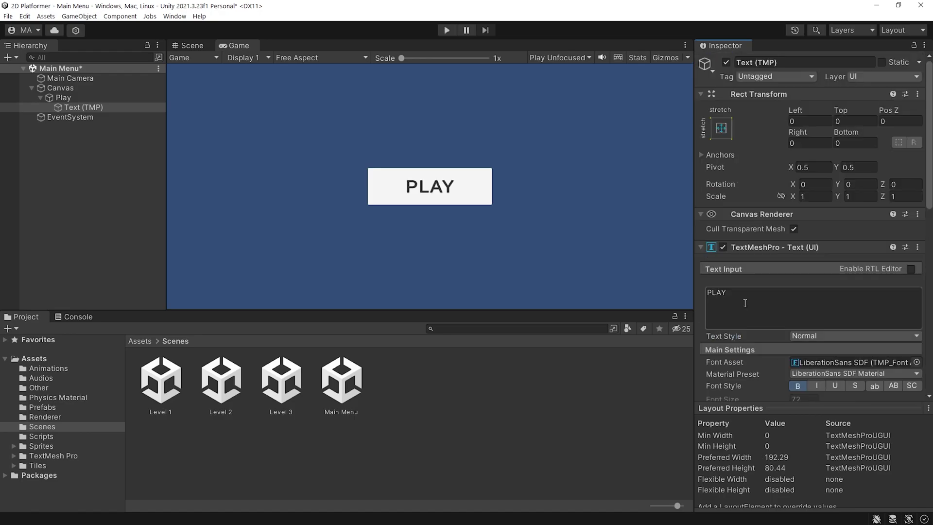
left_click(110, 96)
left_click(724, 133)
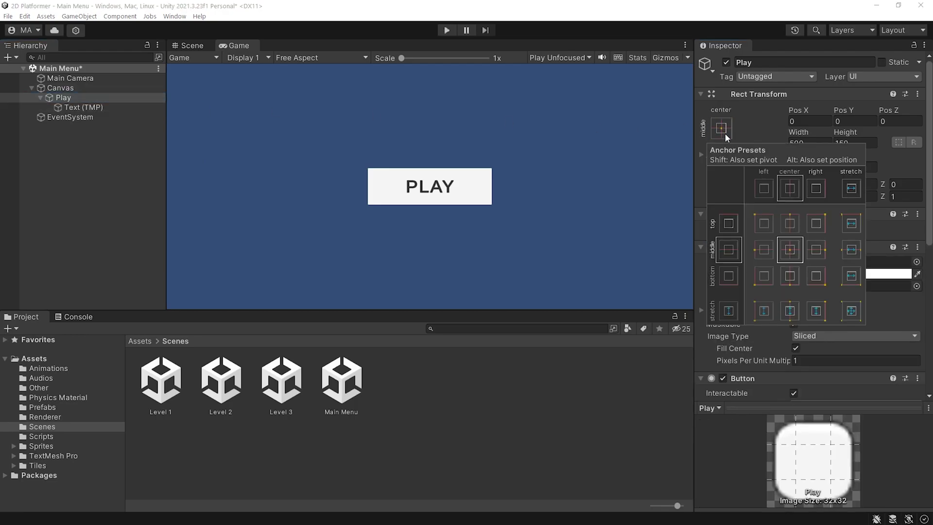
Step: Alt-apply the middle-centre anchor preset so PLAY sits at the canvas centre
key("alt")
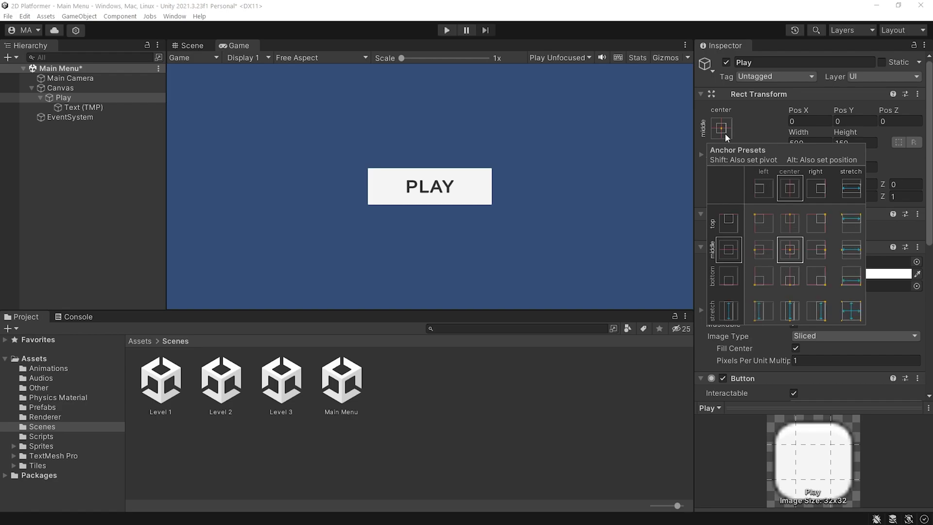
left_click(761, 219, "alt")
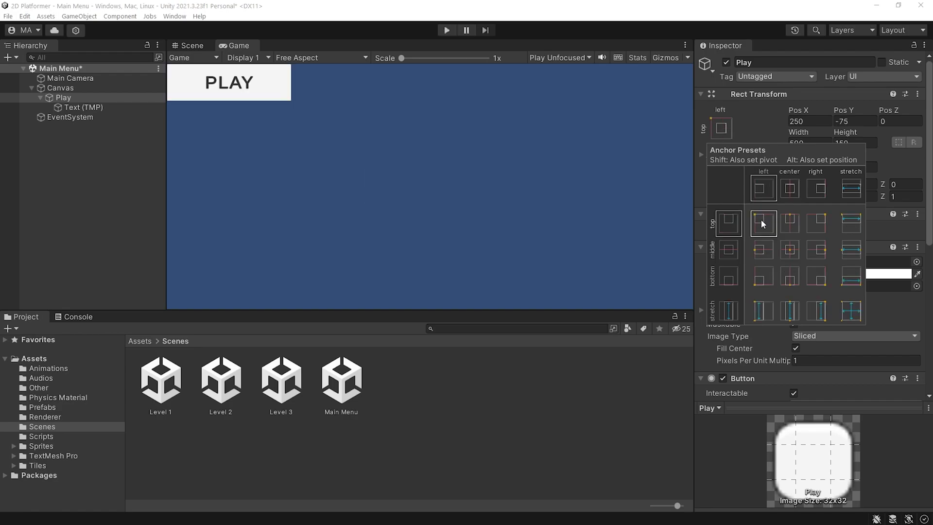
left_click(762, 250, "alt")
left_click(762, 275, "alt")
left_click(816, 278, "alt")
left_click(817, 252, "alt")
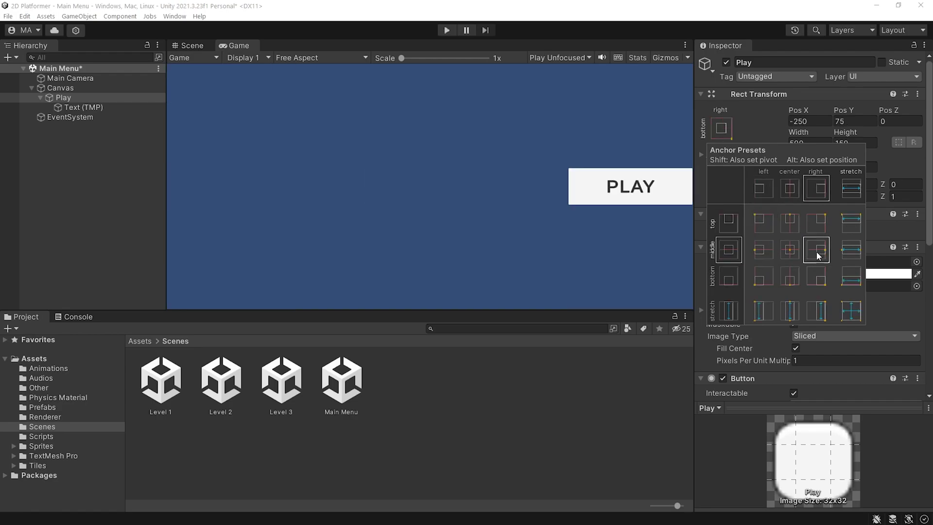
left_click(789, 250, "alt")
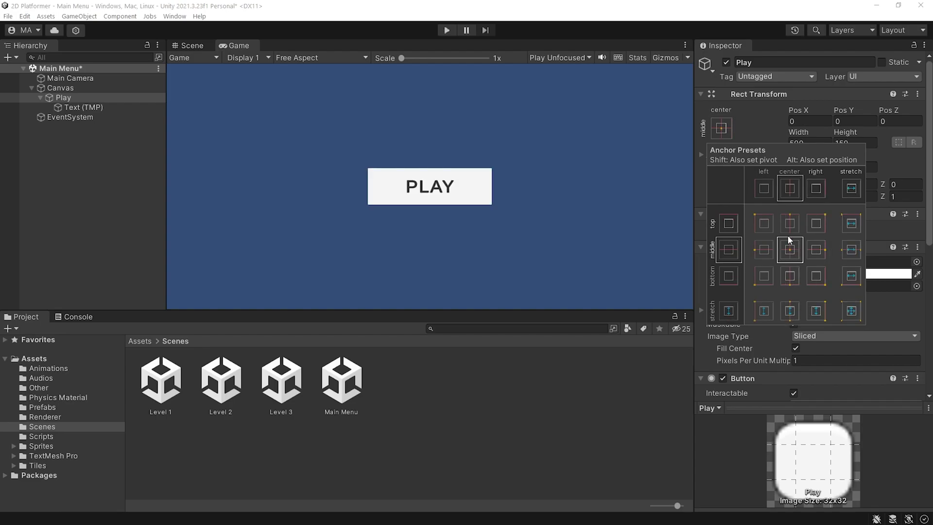
left_click(752, 126)
Step: Run the game, press the in-game PLAY button, then stop play mode
left_click(447, 30)
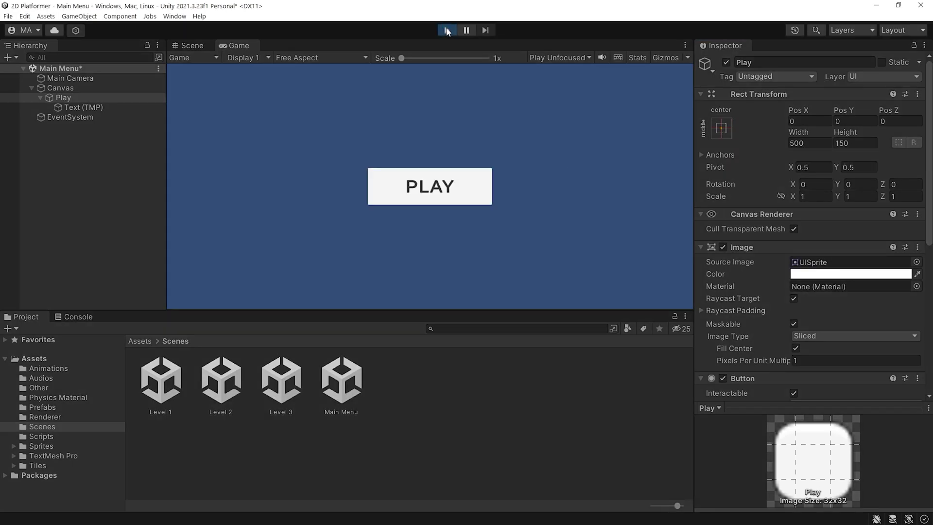
left_click(471, 190)
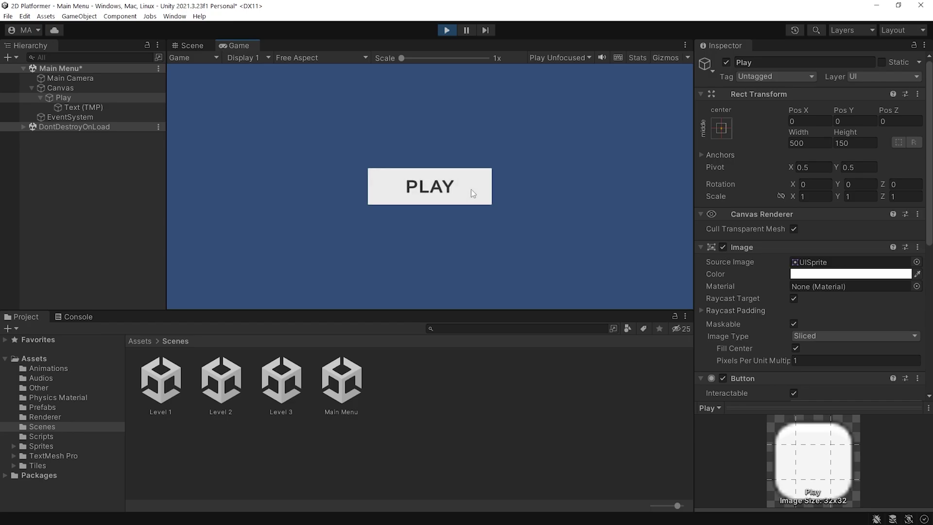
left_click(471, 188)
key("ctrl+p")
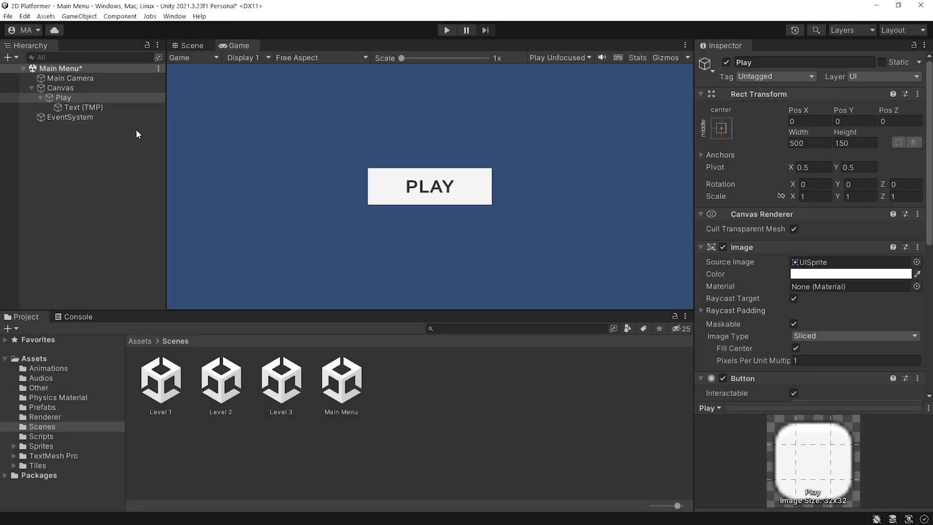
Step: Add a new MainMenu script component to the Main Camera and open it in Visual Studio
left_click(105, 88)
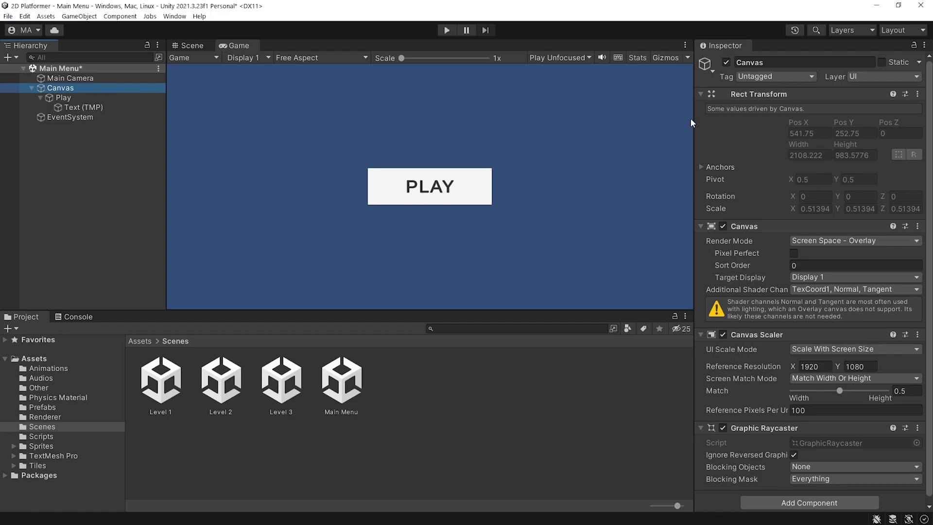
left_click(114, 78)
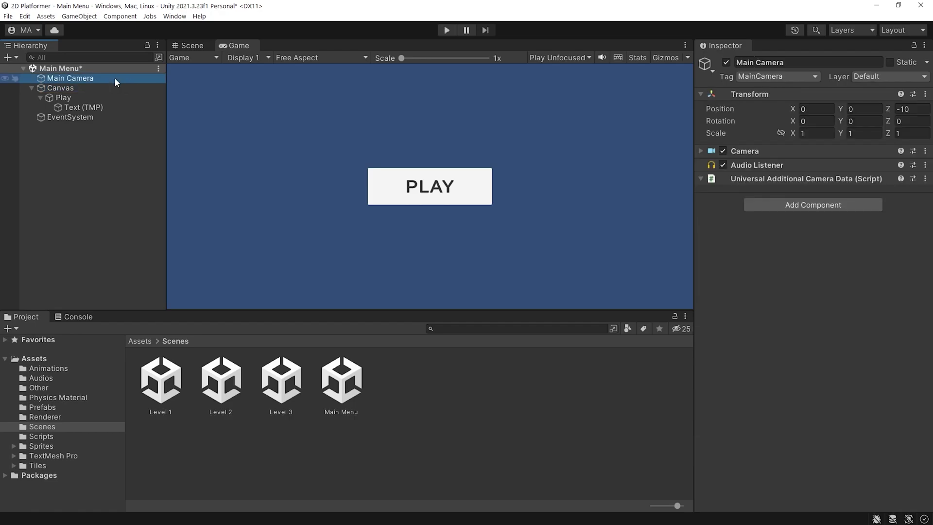
left_click(841, 205)
type("MainMenu")
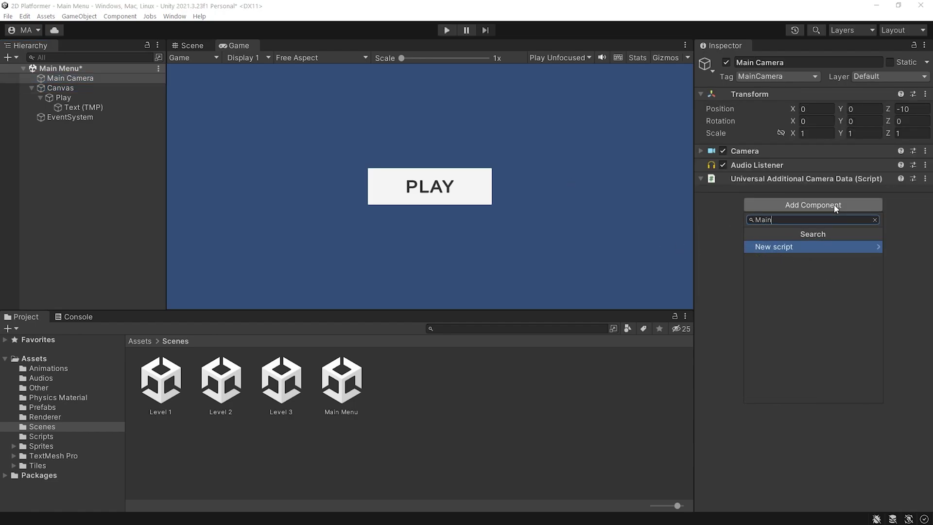
left_click(840, 246)
left_click(816, 392)
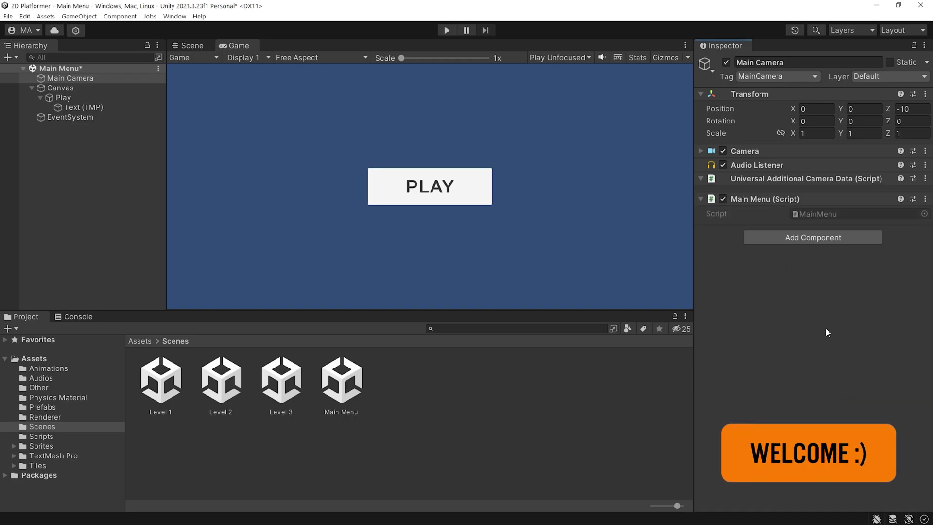
double_click(862, 214)
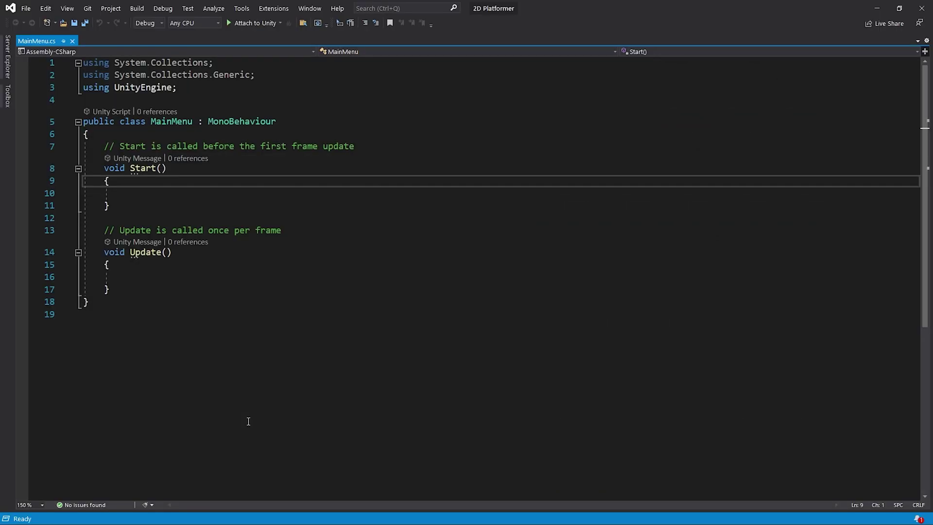
Step: Delete the Start and Update methods and add using UnityEngine.SceneManagement
left_click_drag(121, 289, 61, 147)
key("BackSpace")
left_click(187, 77)
key("Return")
type("usi")
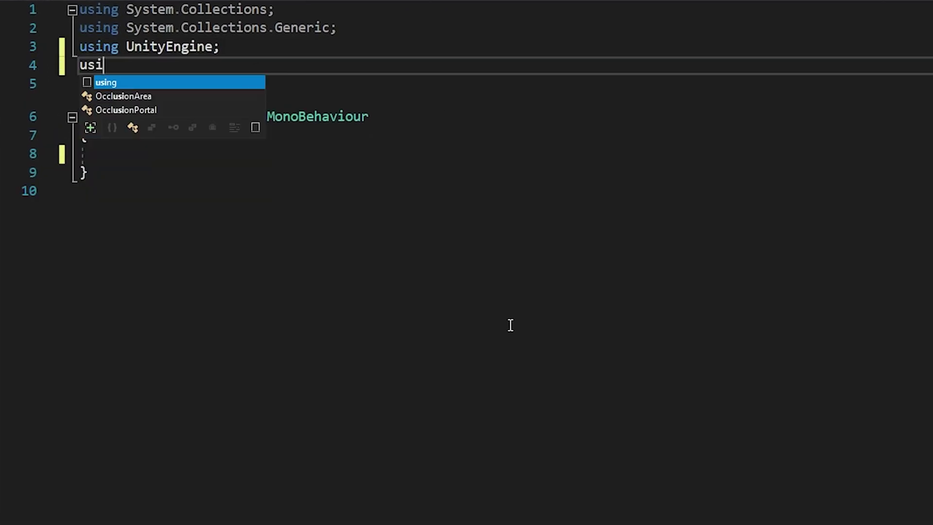
type("ng unityEngine.SceneManagement;")
key("Down")
key("Down")
key("Down")
Step: Write public void PlayGame() calling SceneManager.LoadSceneAsync(1)
key("End")
key("Return")
type("public void ")
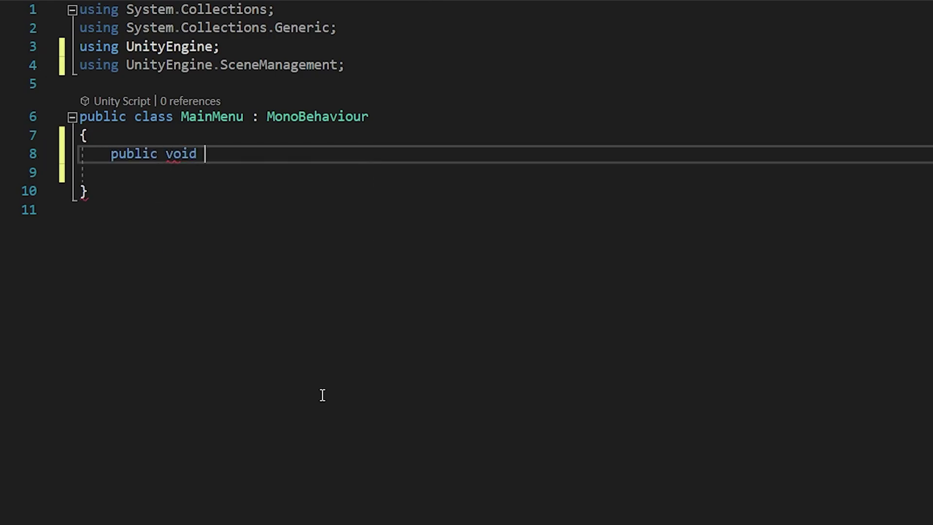
type("PlayGame()")
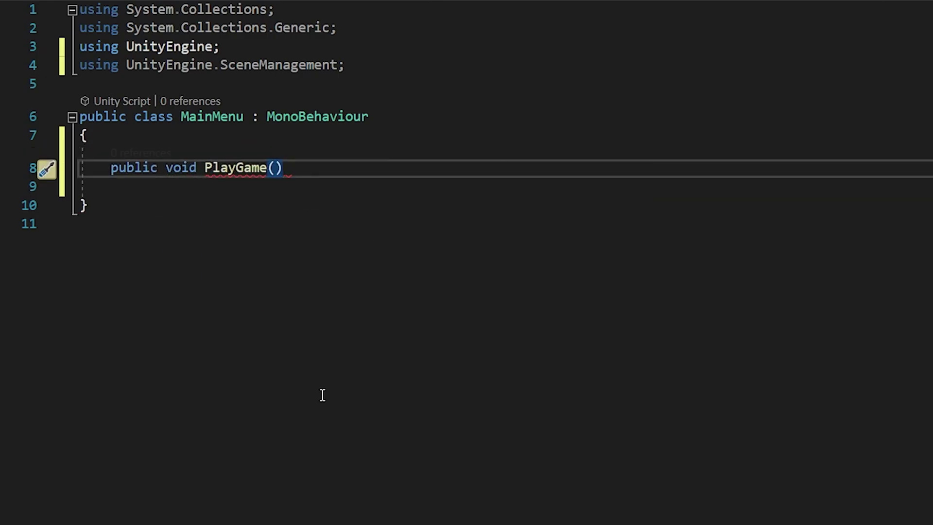
key("Return")
type("{")
key("Return")
type("Sce")
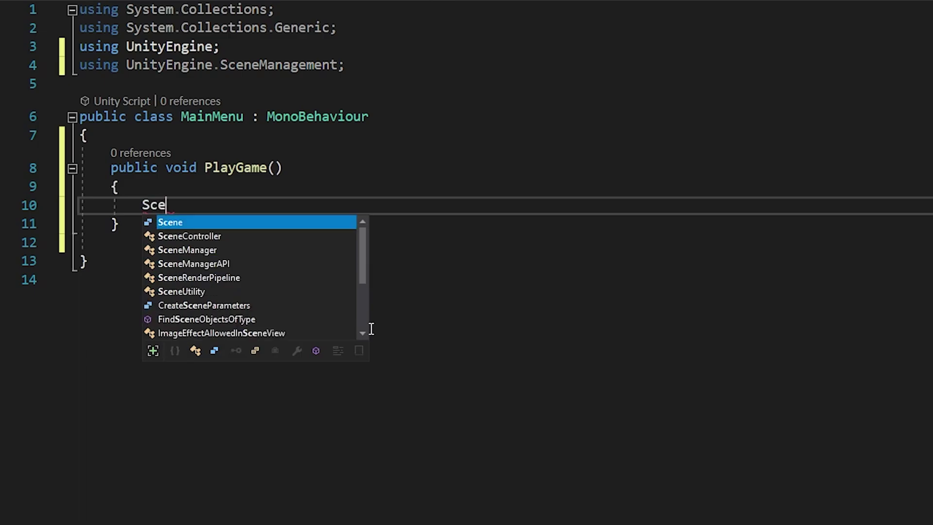
type("neMan")
key("Tab")
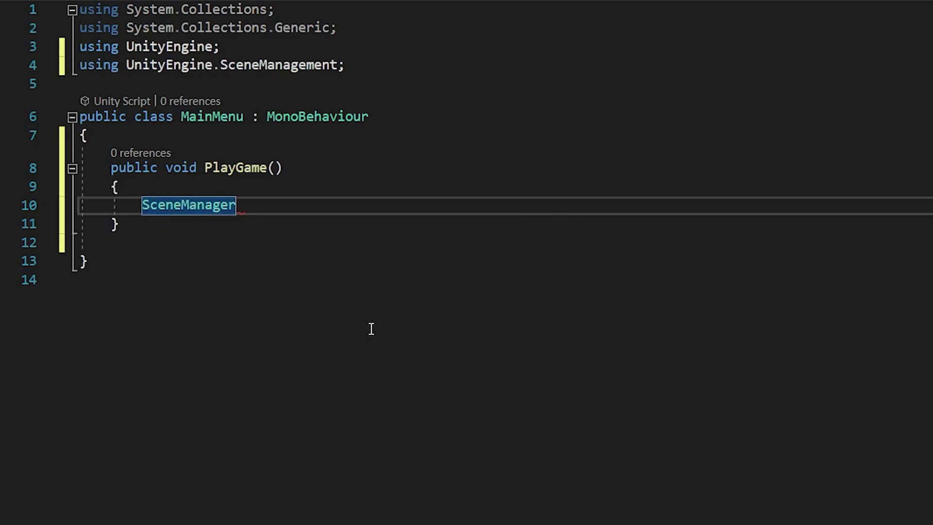
type(".Loa")
key("Tab")
type("(")
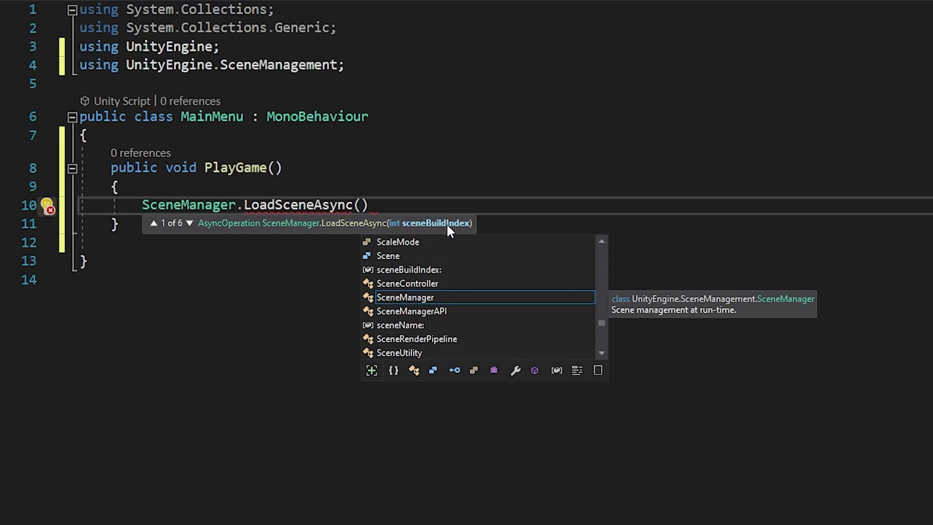
left_click(189, 223)
type("\"Level ")
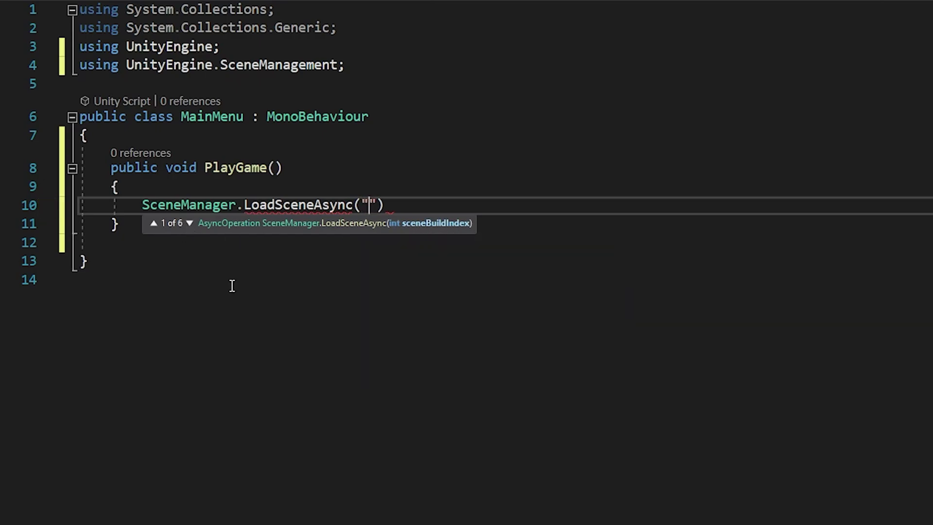
type("1")
key("BackSpace")
key("BackSpace")
key("BackSpace")
key("BackSpace")
key("BackSpace")
key("BackSpace")
key("BackSpace")
key("BackSpace")
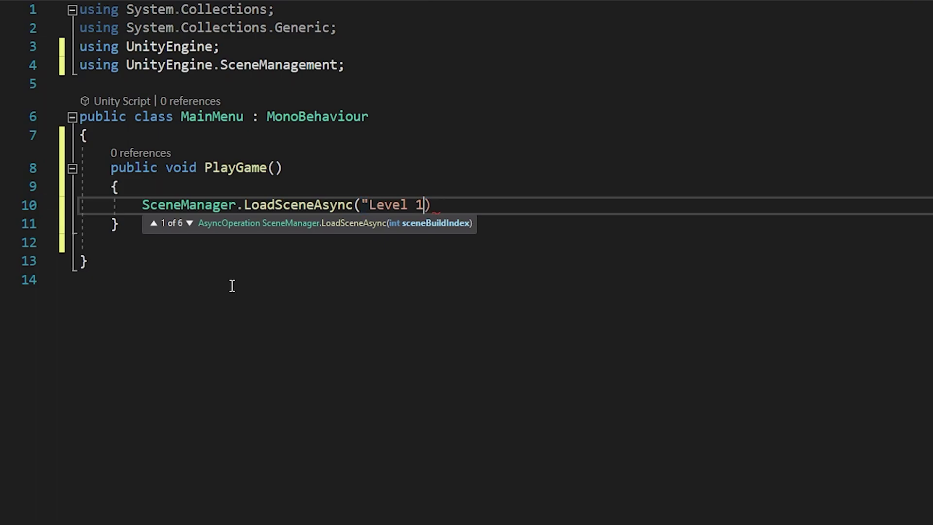
type("1);")
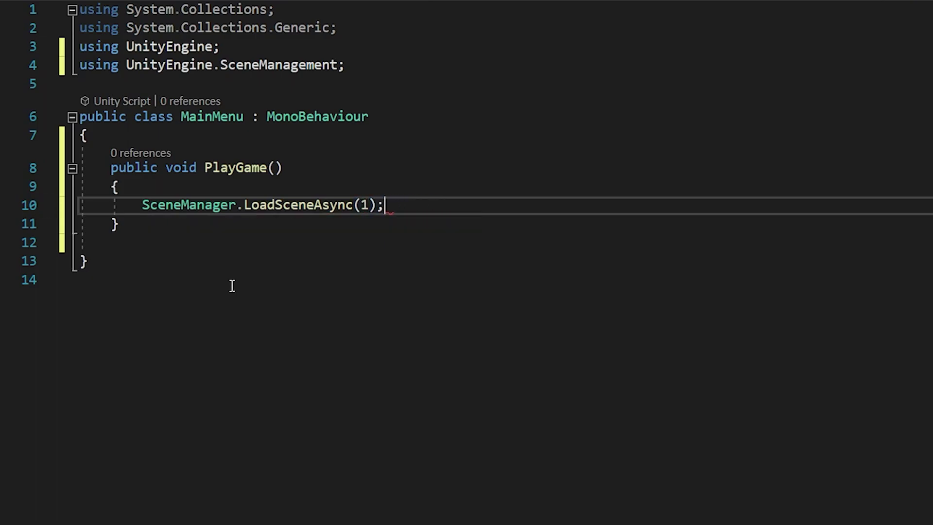
left_click(293, 458)
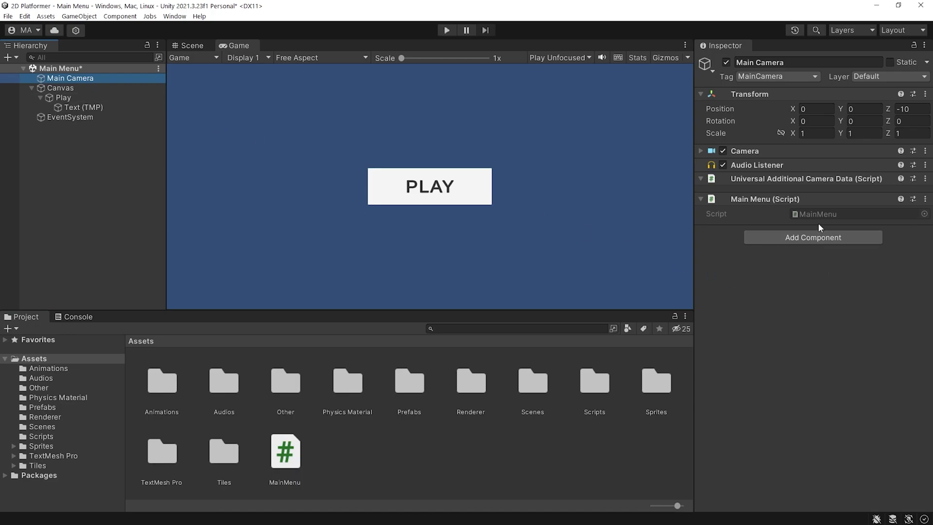
Step: Add an On Click entry to Play targeting Main Camera with MainMenu.PlayGame ()
left_click(40, 97)
left_click(62, 97)
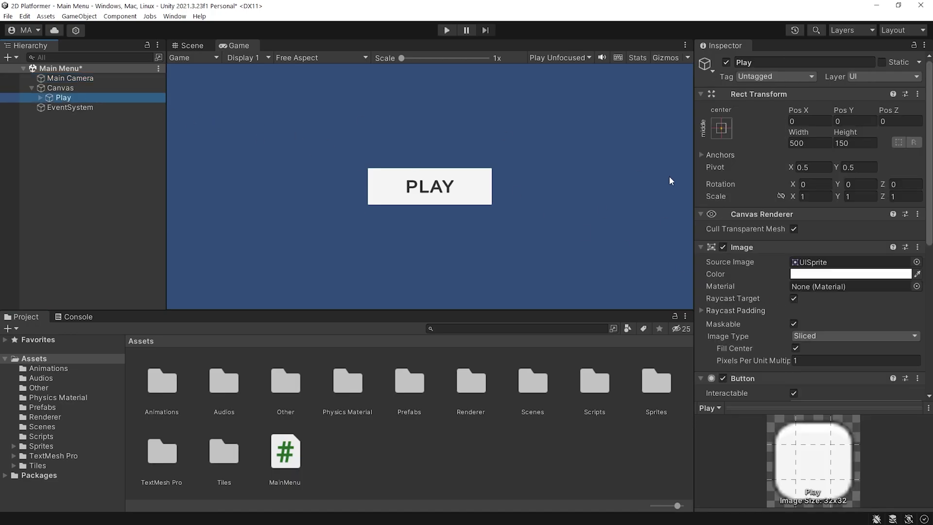
left_click(700, 93)
left_click(701, 141)
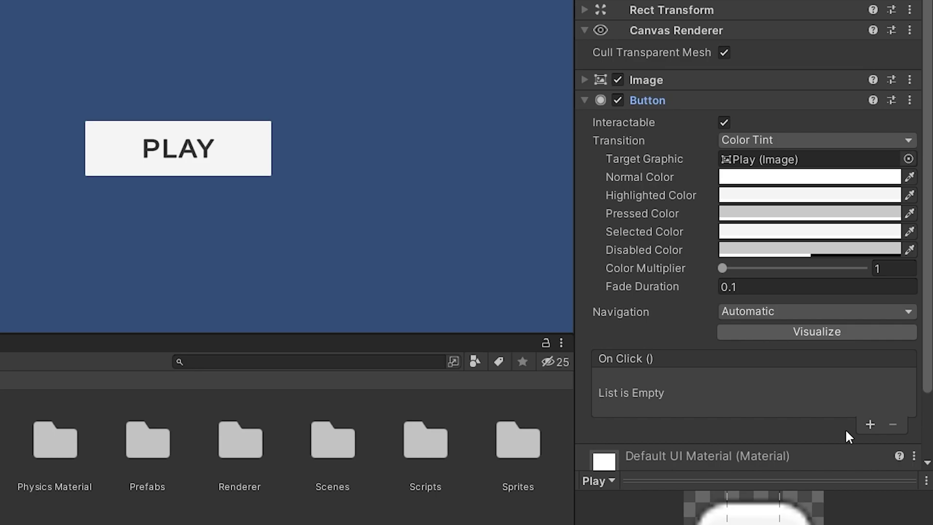
left_click(869, 425)
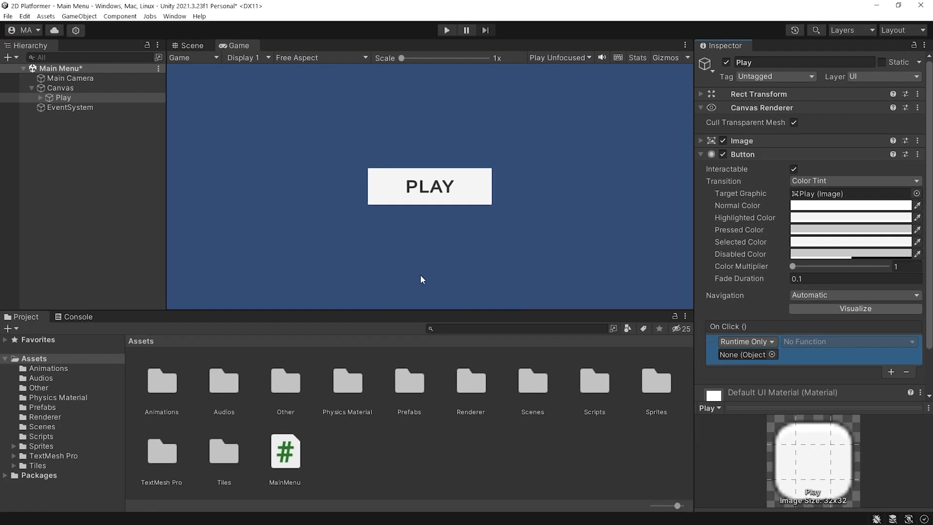
left_click_drag(78, 77, 729, 355)
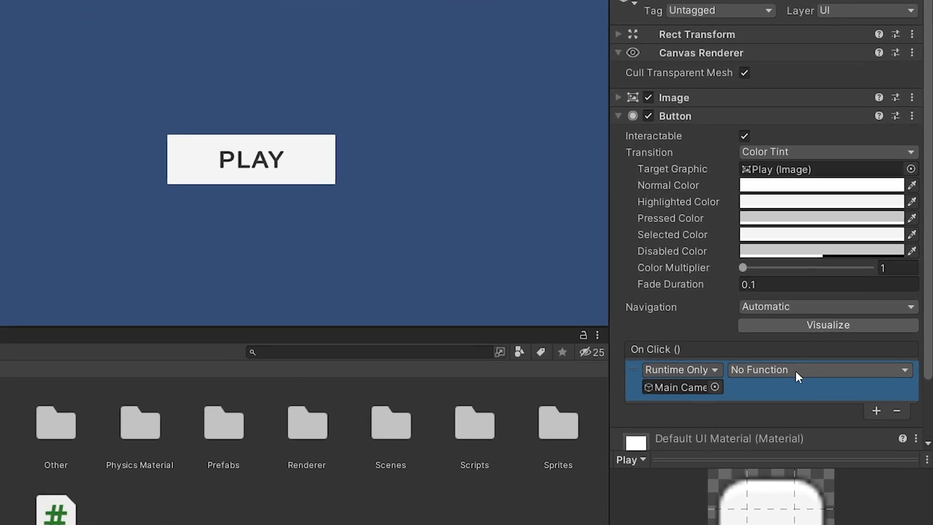
left_click(831, 345)
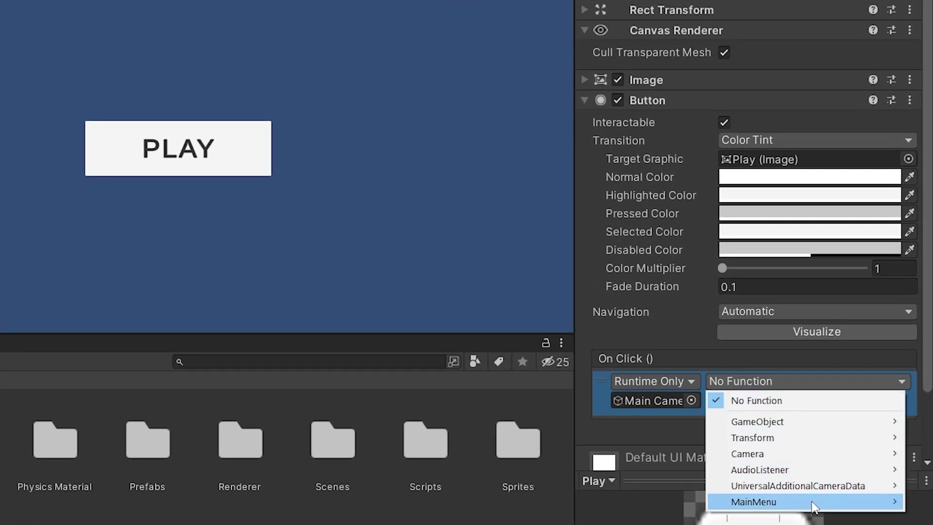
mouse_move(812, 502)
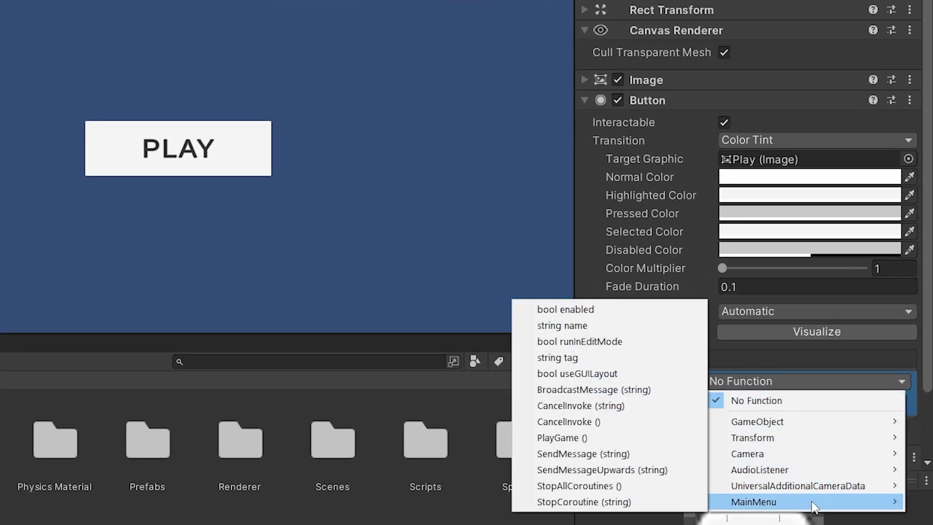
left_click(676, 450)
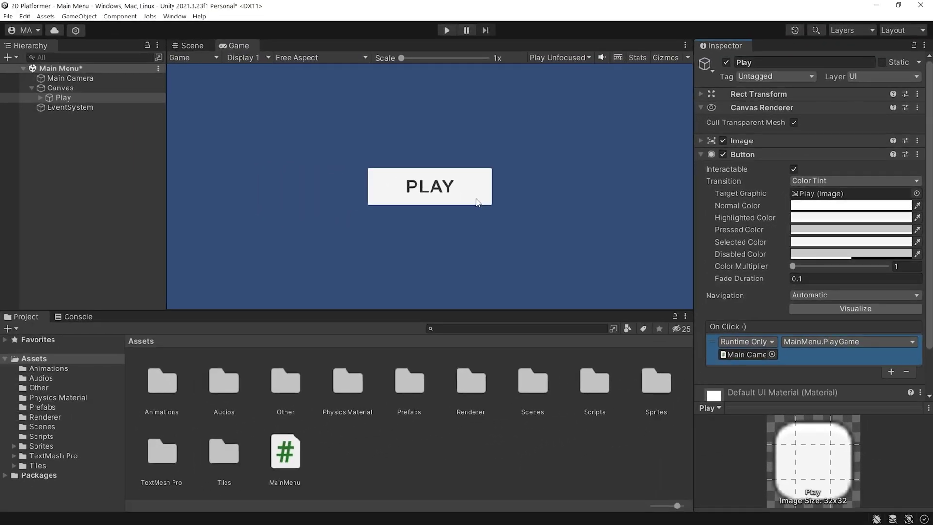
Step: Enter Play mode and click the in-game PLAY button to load Level 1
left_click(446, 30)
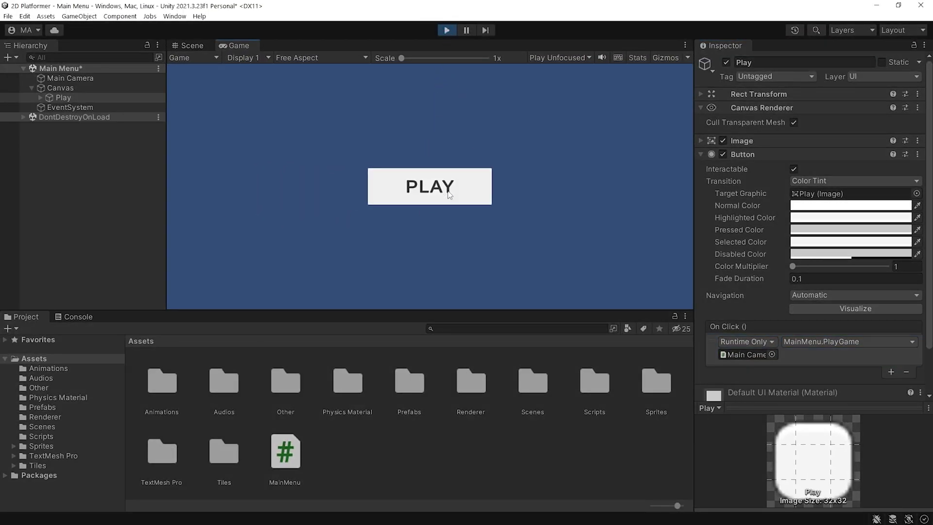
left_click(462, 185)
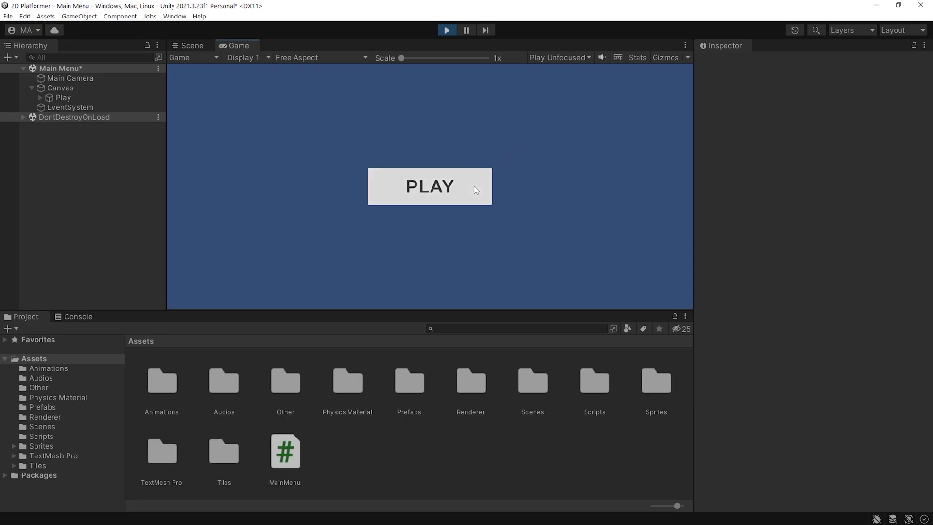
left_click(474, 186)
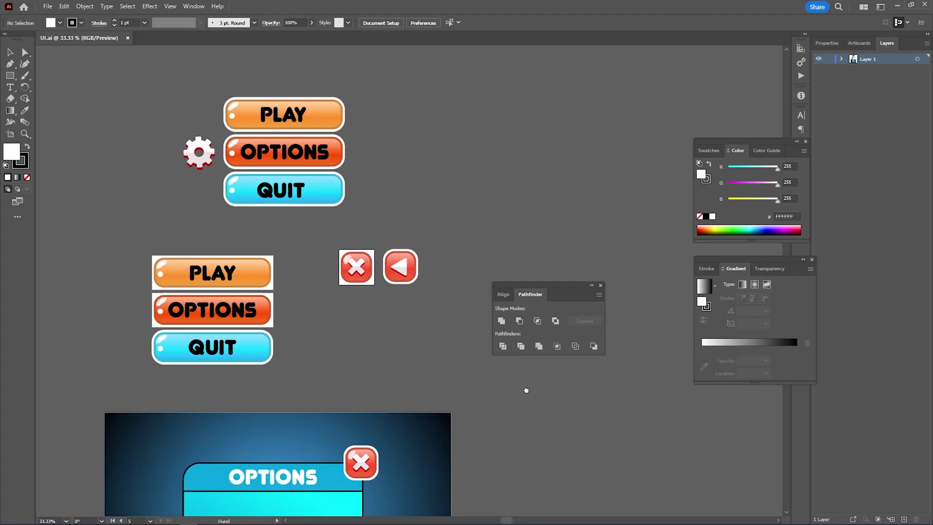
left_click_drag(525, 387, 534, 210)
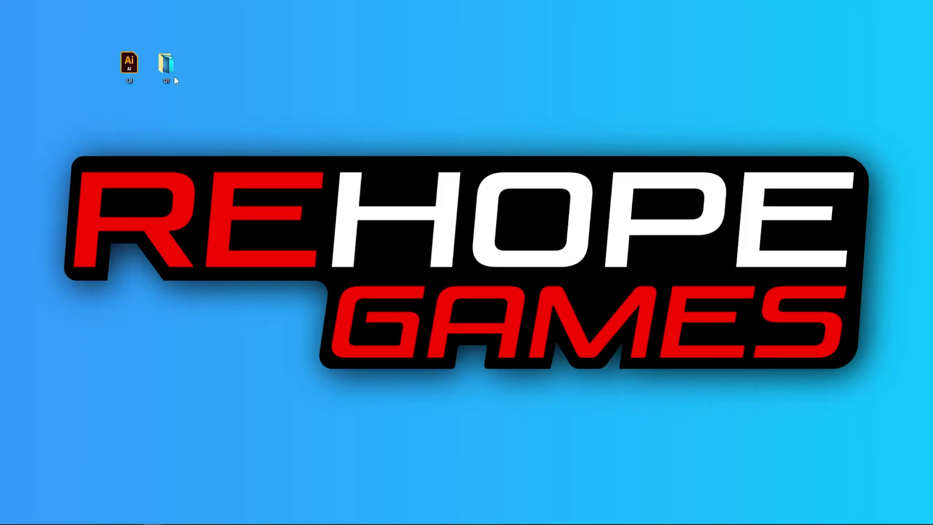
Step: Import the UI menu images from File Explorer into the Unity project's Assets
double_click(171, 73)
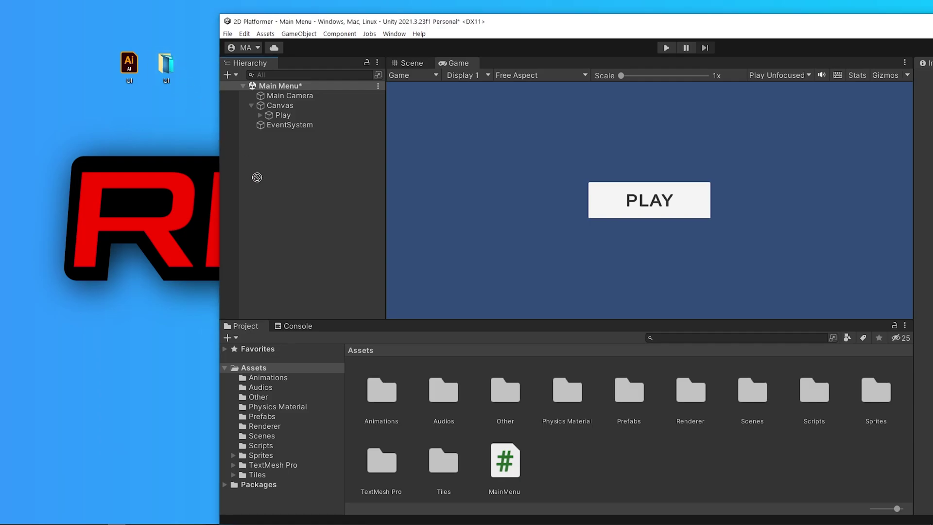
left_click_drag(257, 177, 517, 446)
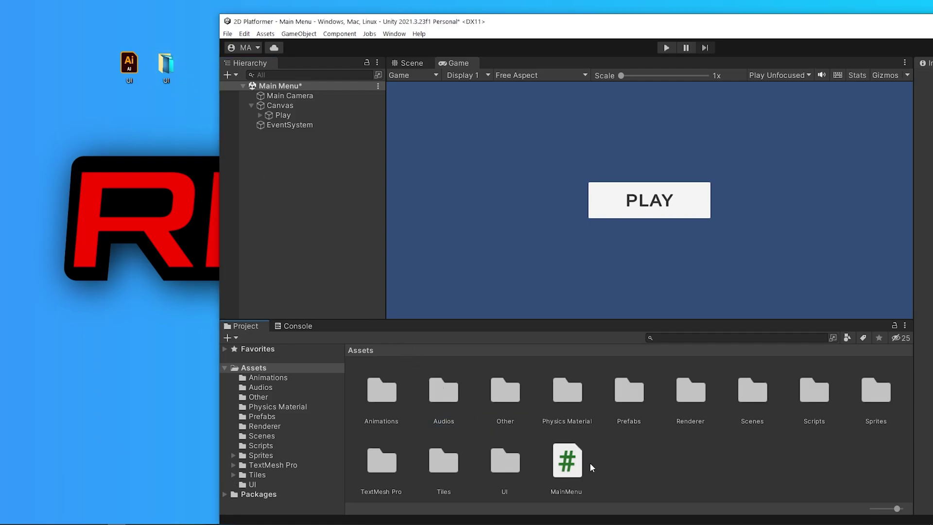
double_click(464, 21)
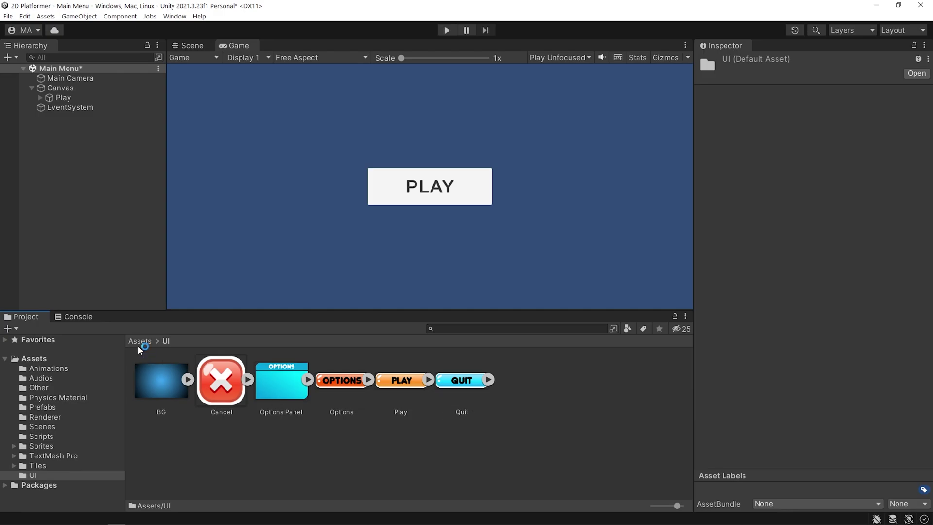
Step: Move the UI folder into Assets/Sprites and open it there
left_click(139, 342)
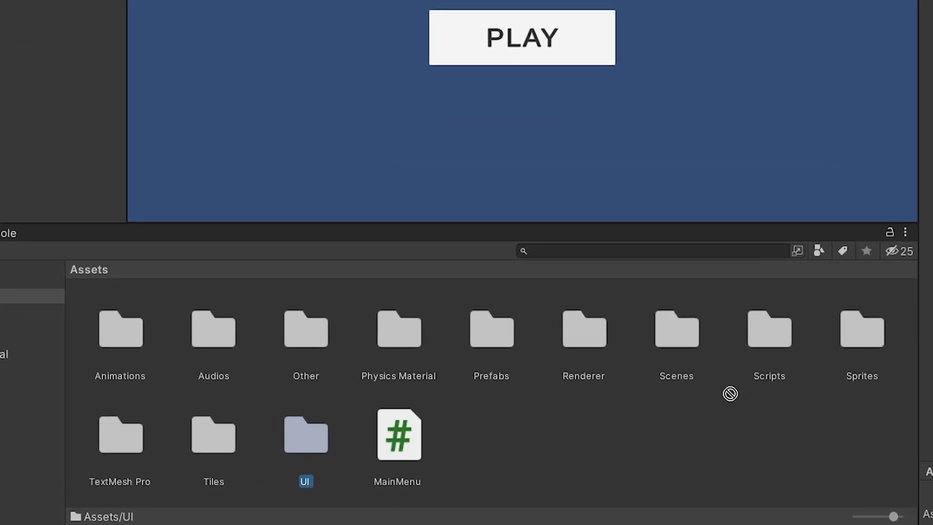
left_click_drag(730, 394, 857, 346)
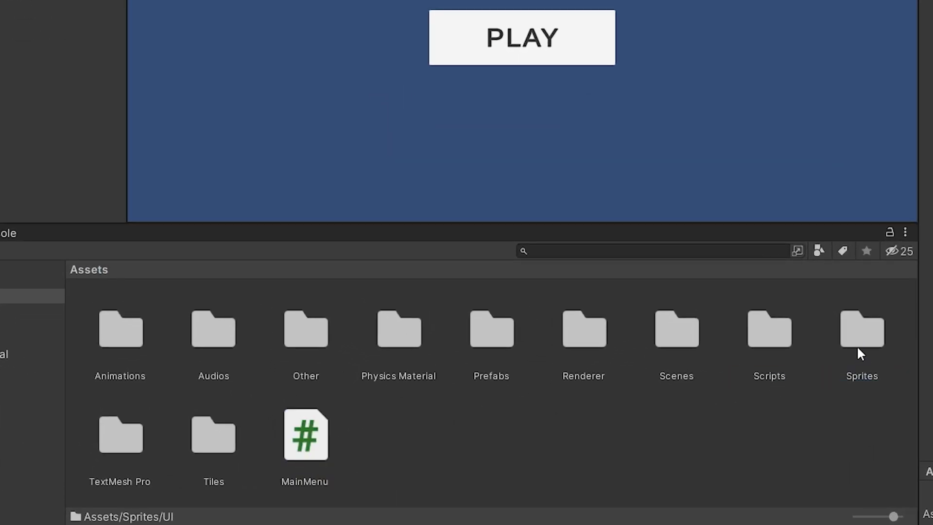
double_click(858, 346)
double_click(215, 335)
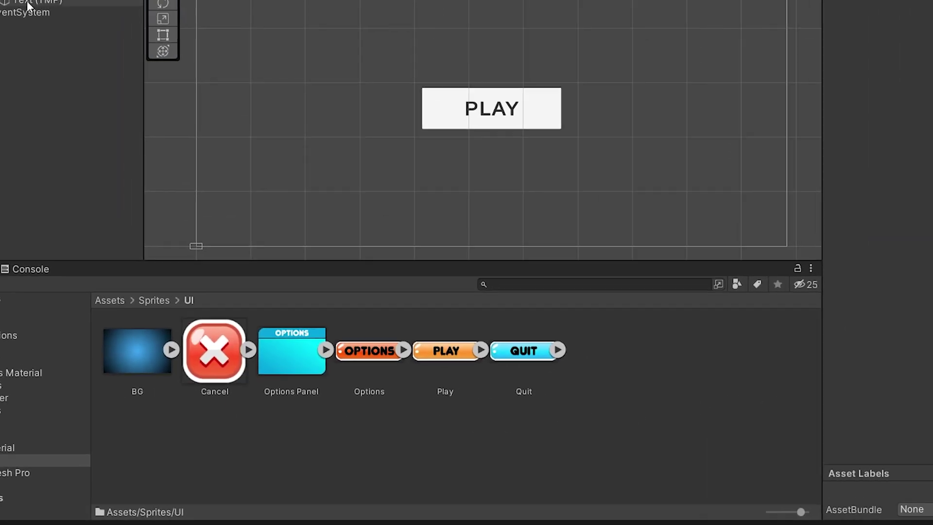
Step: Remove the Play button's text label, give it the PLAY sprite and size it 580×165
left_click(74, 105)
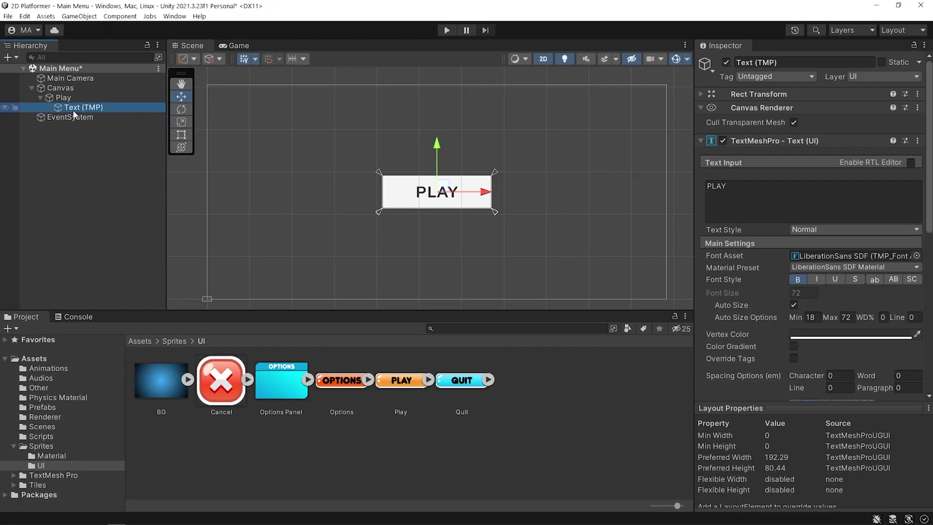
key("Delete")
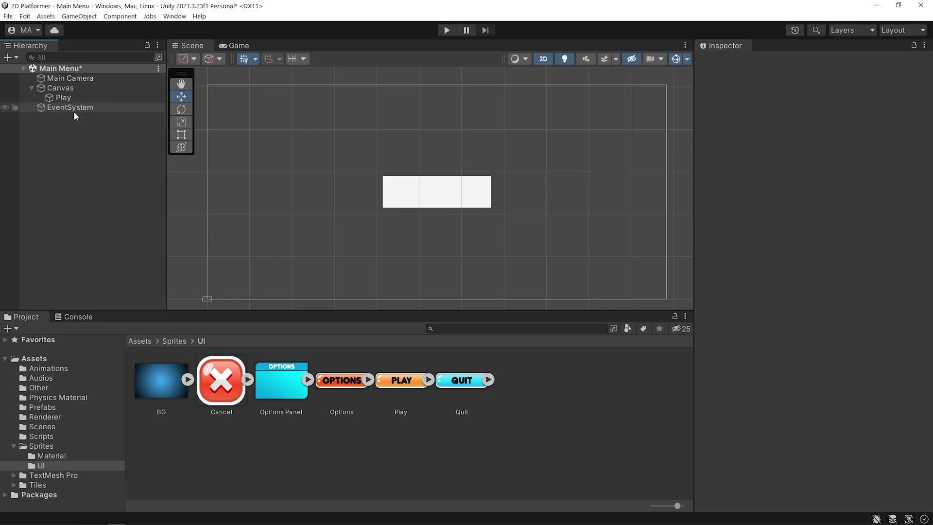
left_click(74, 98)
left_click(697, 140)
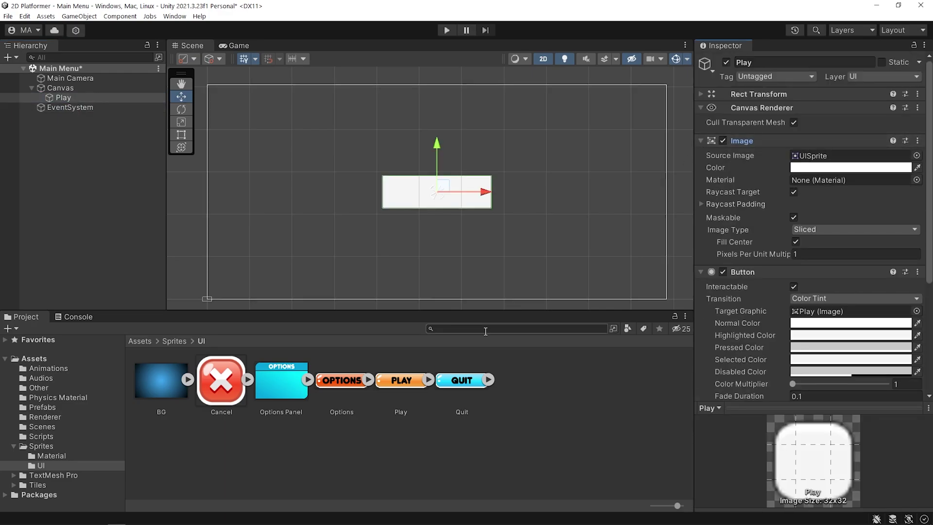
left_click_drag(403, 384, 837, 164)
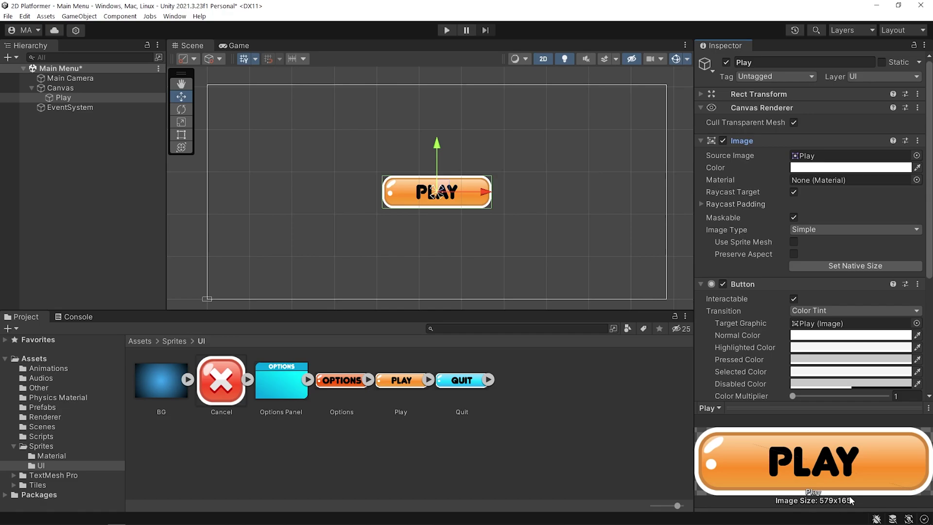
left_click(703, 95)
left_click(808, 141)
type("580")
left_click(861, 142)
type("165")
Step: Run the game and click PLAY to confirm Level 1 loads, then stop
left_click(447, 30)
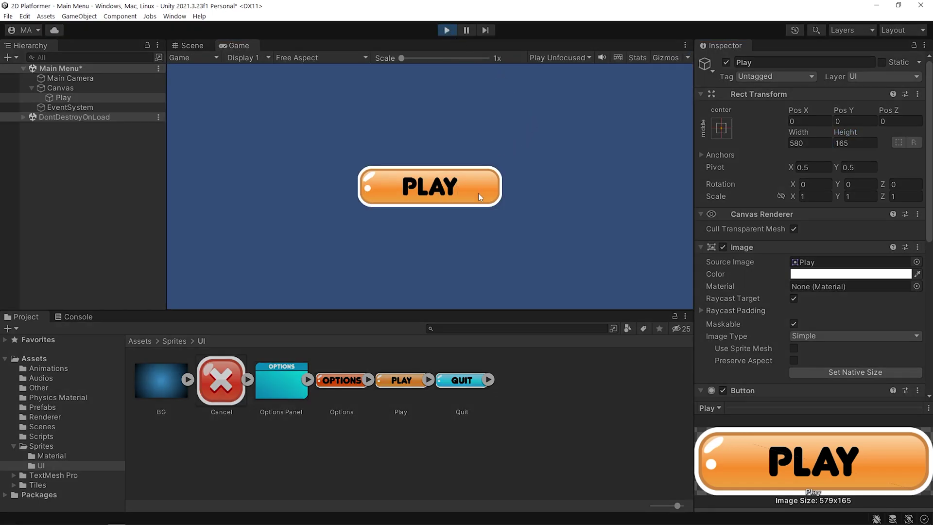
left_click(478, 193)
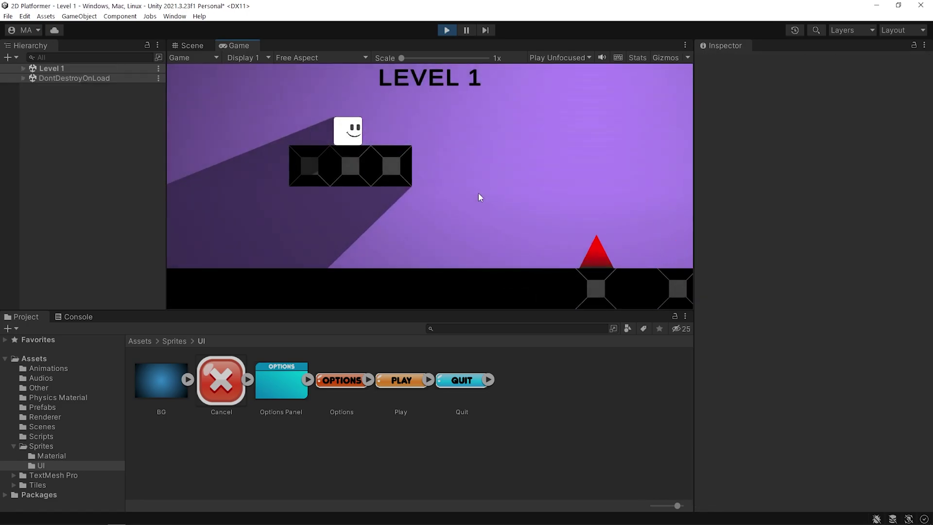
left_click(447, 30)
Step: Duplicate the Play button and name the copy Options
left_click(63, 97)
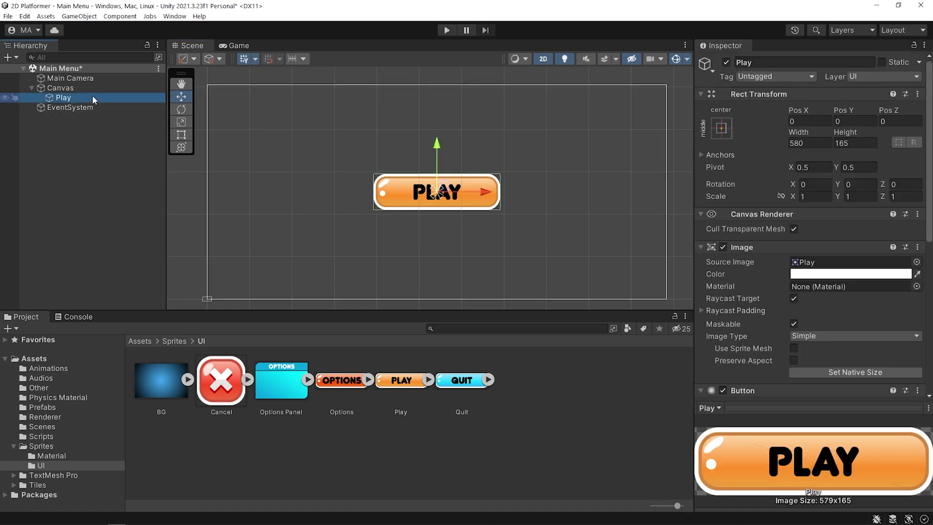
key("ctrl+d")
left_click(91, 107)
type("O")
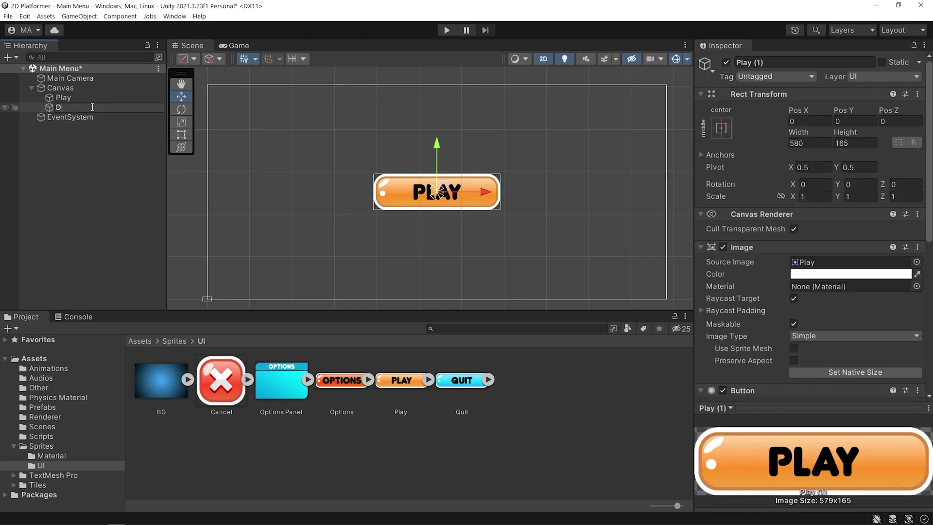
type("ptions")
left_click(89, 97)
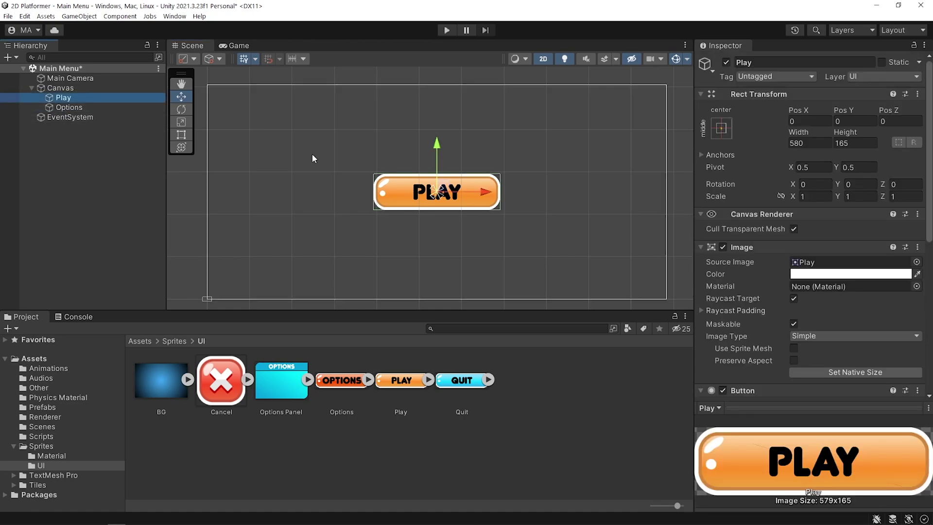
Step: Raise the Play button to Pos Y 190, checking the layout in the game view
left_click_drag(442, 141, 436, 106)
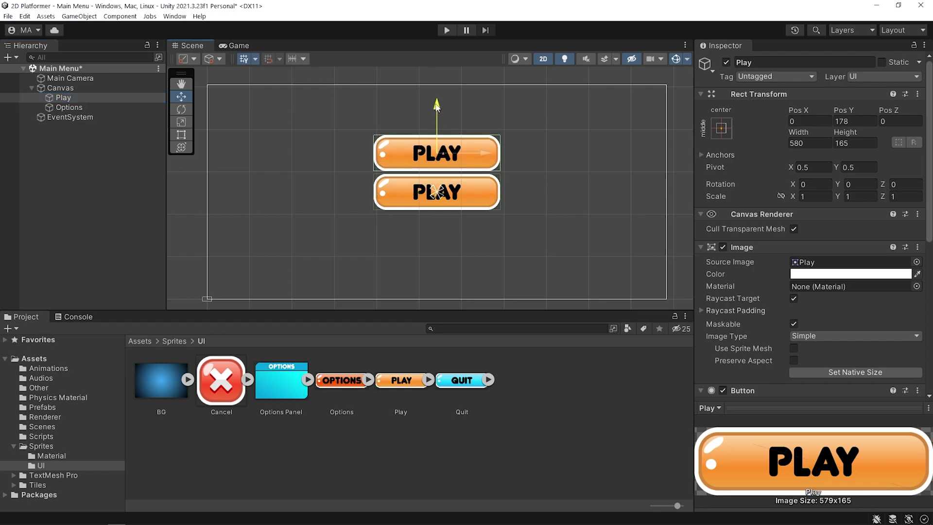
left_click(855, 122)
type("180")
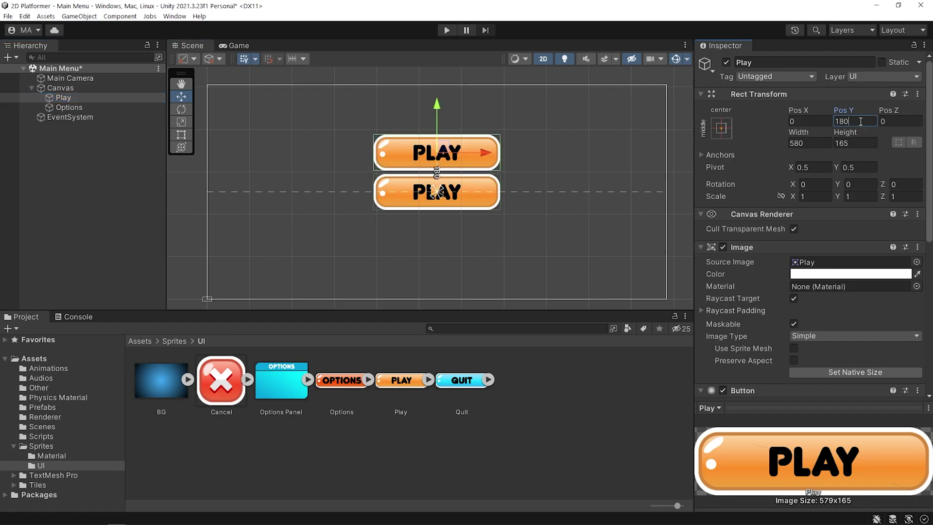
left_click(236, 45)
double_click(855, 121)
type("190")
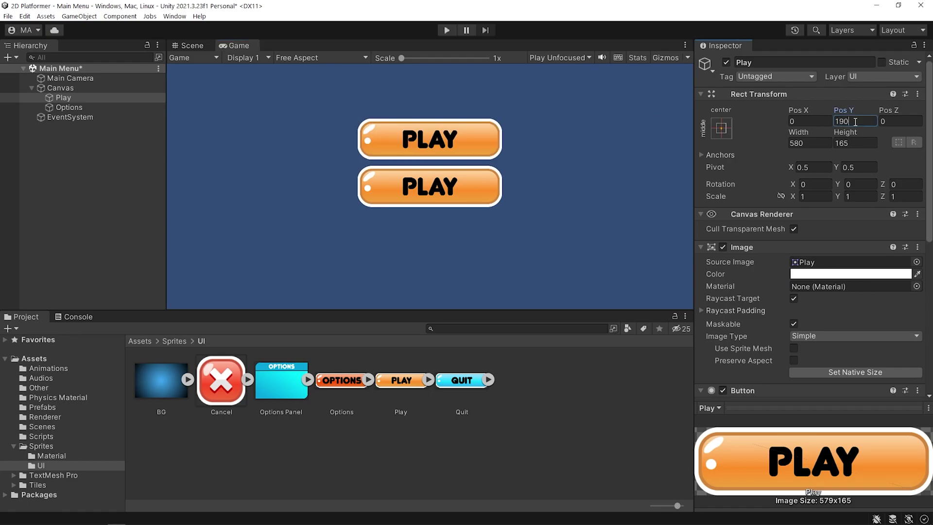
left_click(192, 45)
Step: Remove the PlayGame On Click action from Options and give it the OPTIONS sprite
left_click(69, 107)
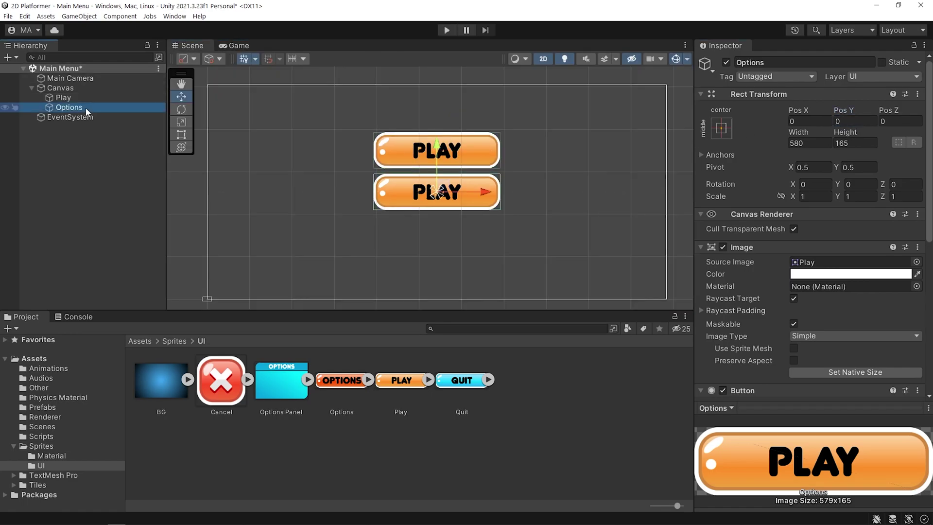
scroll(840, 306, "down", 7)
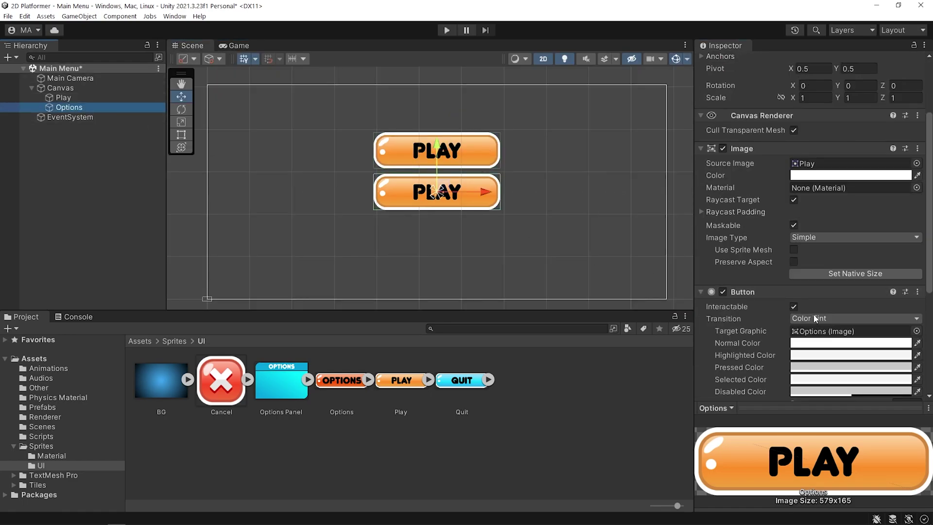
scroll(797, 305, "down", 3)
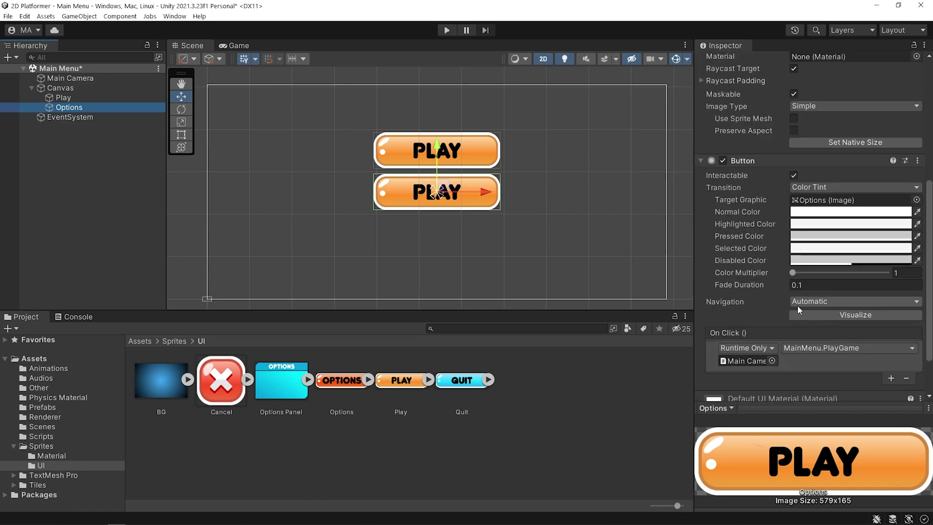
left_click(906, 378)
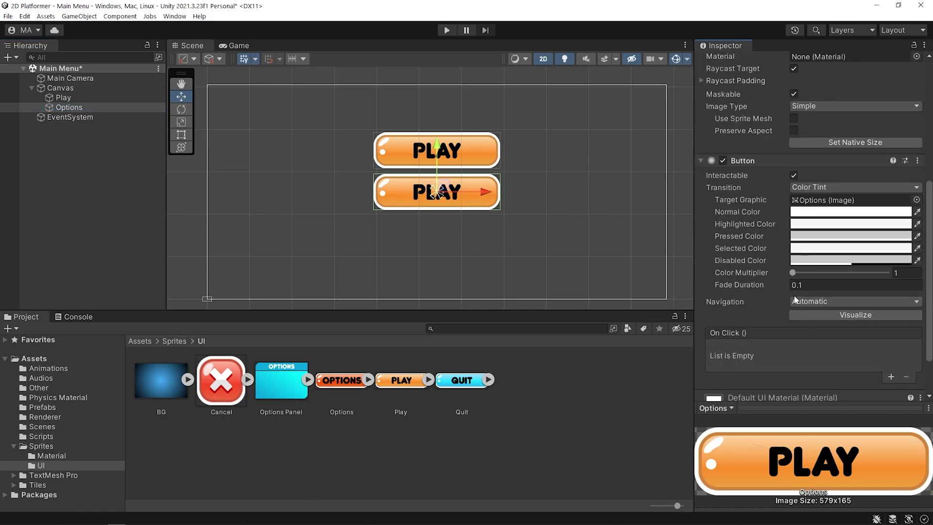
scroll(794, 300, "up", 7)
left_click(340, 383)
left_click_drag(340, 382, 826, 230)
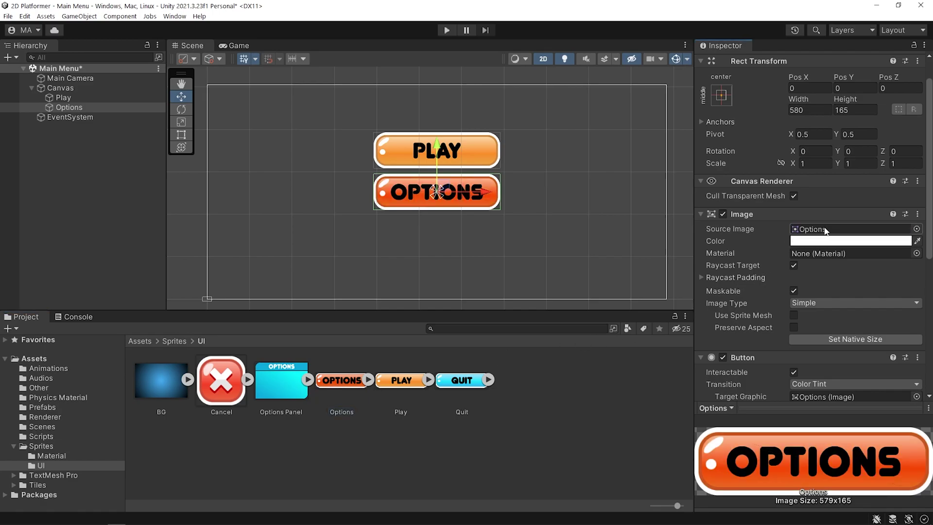
Step: Duplicate the Options button and name the copy Quit
left_click(118, 107)
key("ctrl+d")
key("F2")
type("Quit")
key("Return")
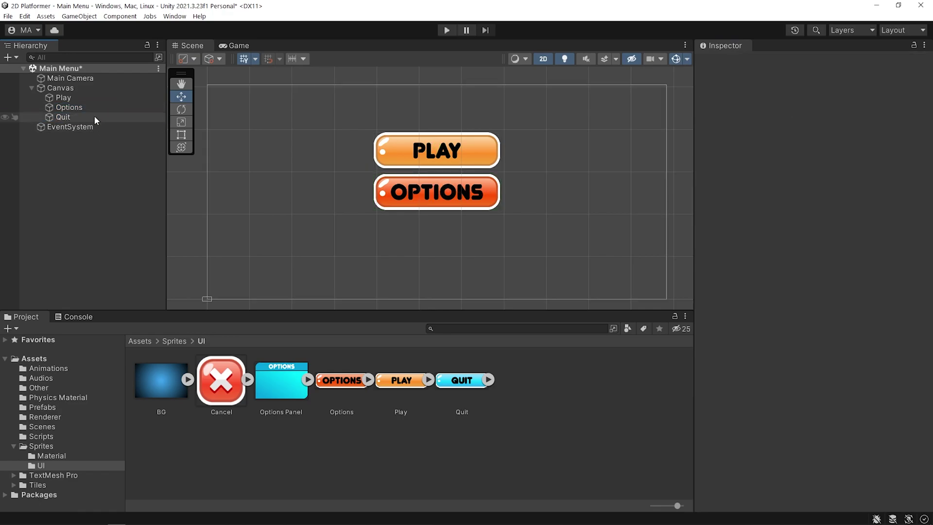
left_click(92, 115)
Step: Move Quit below Options, give it the QUIT sprite, and preview the three buttons
left_click(847, 121)
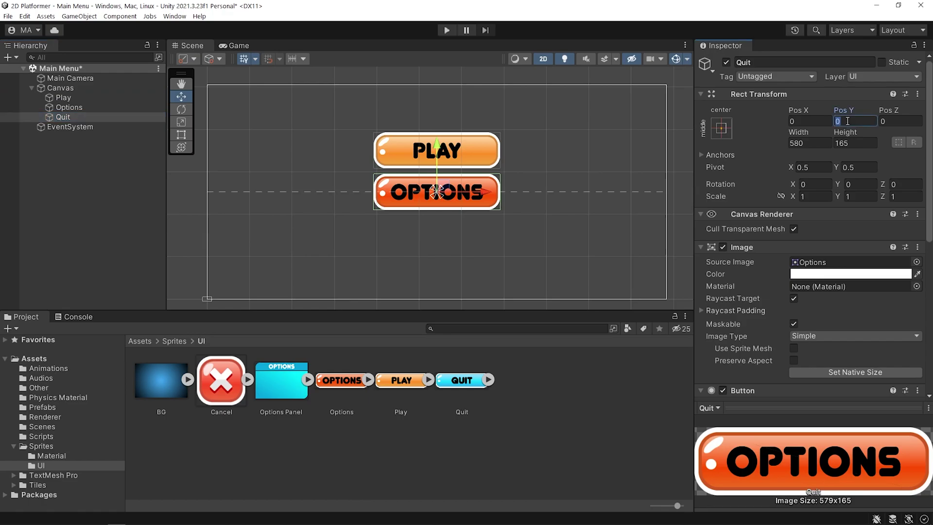
type("-180")
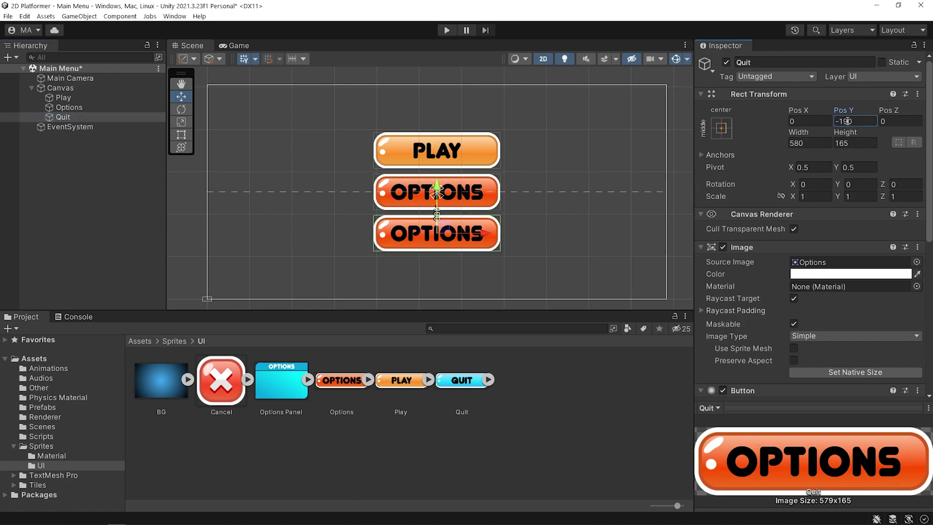
left_click_drag(462, 379, 824, 264)
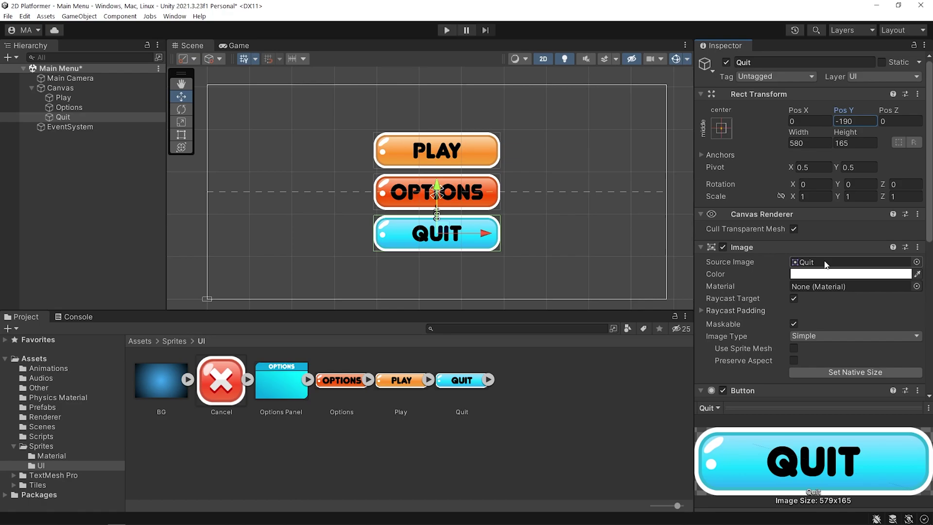
left_click(238, 47)
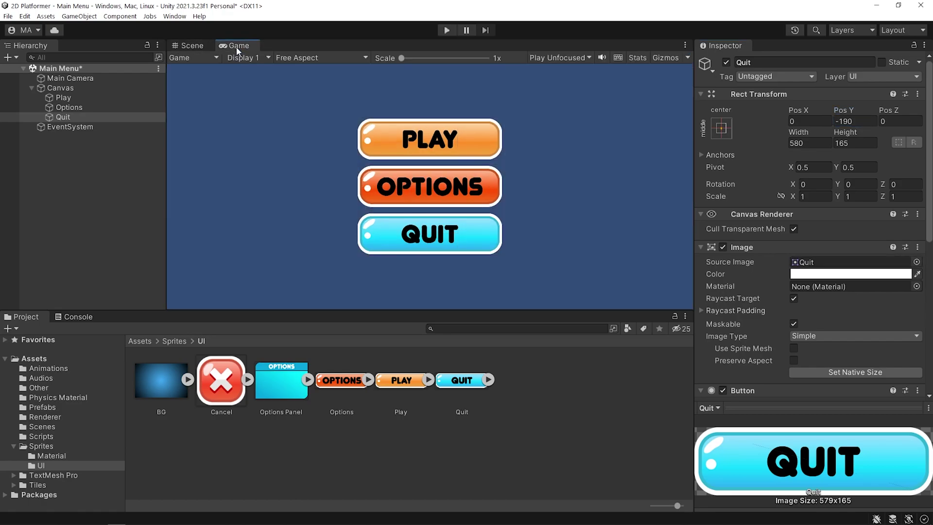
Step: Add a panel named Background under the Canvas, placed before the buttons
left_click(153, 391)
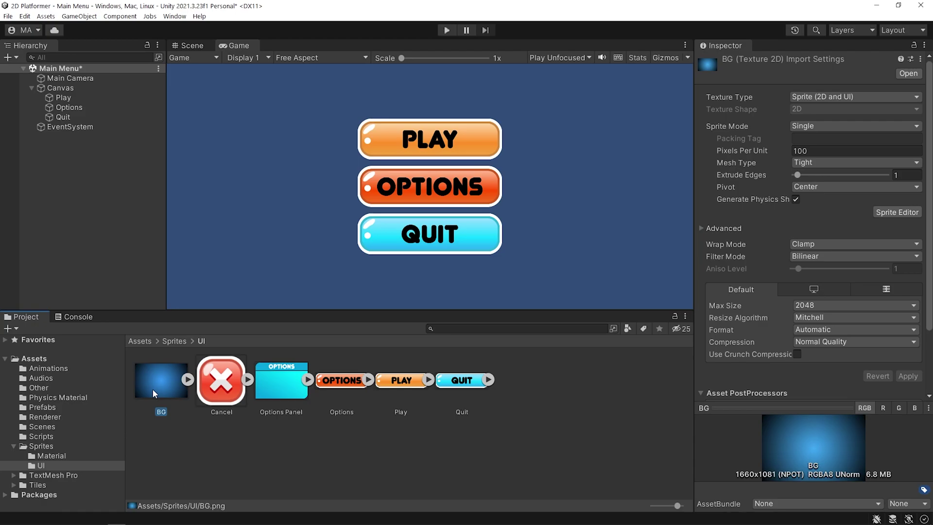
left_click(109, 88)
right_click(108, 88)
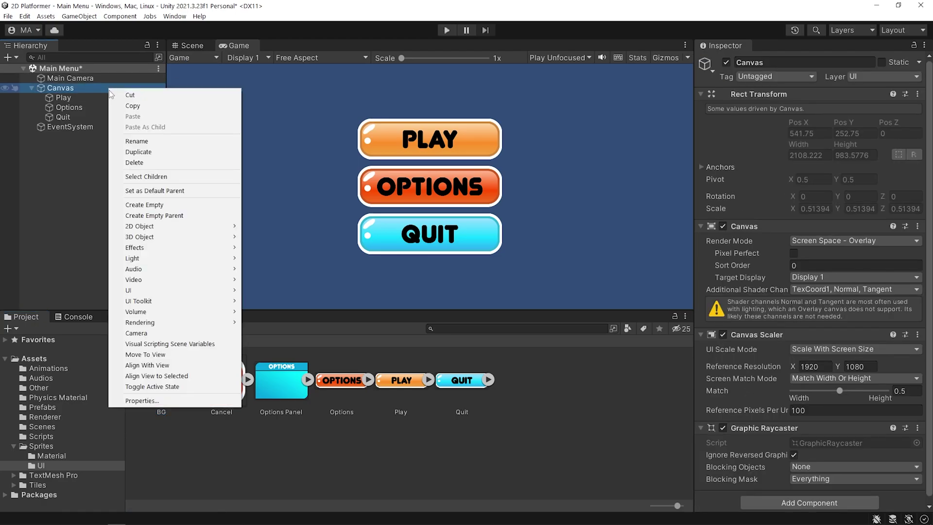
mouse_move(180, 291)
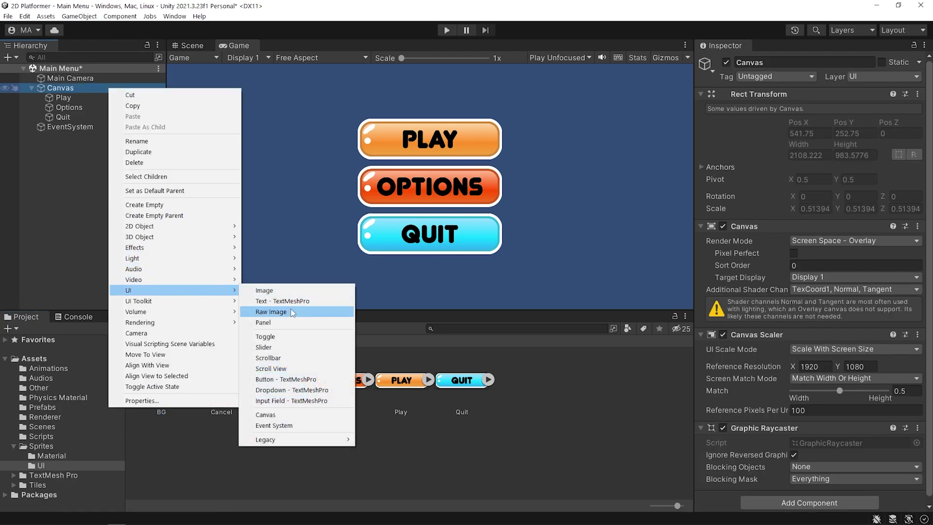
left_click(286, 323)
type("Background")
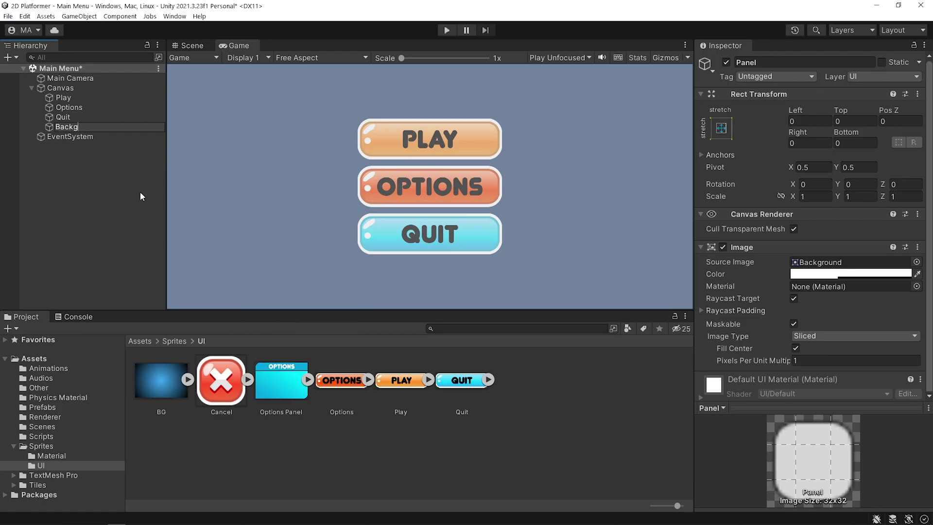
left_click(140, 196)
left_click_drag(97, 127, 97, 99)
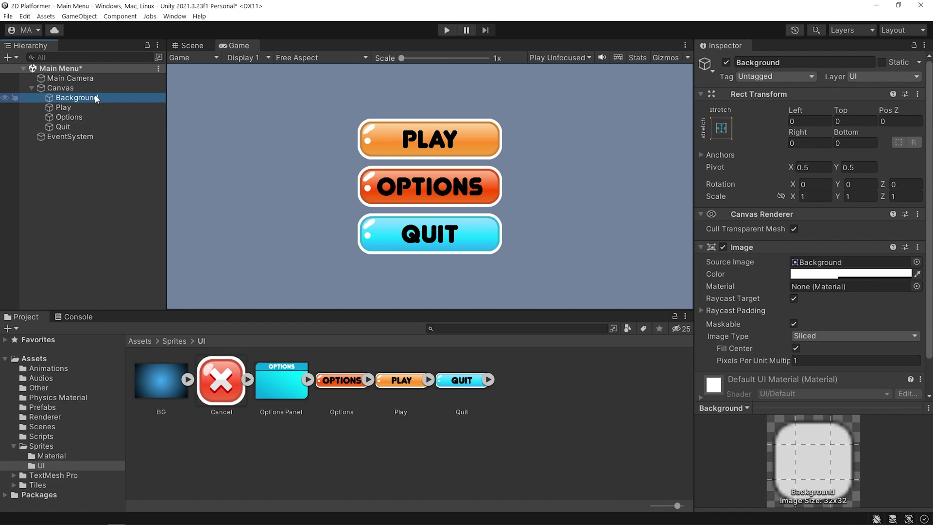
Step: Make Background fully opaque (alpha 255) with the BG sprite, then move it after the buttons
left_click(850, 273)
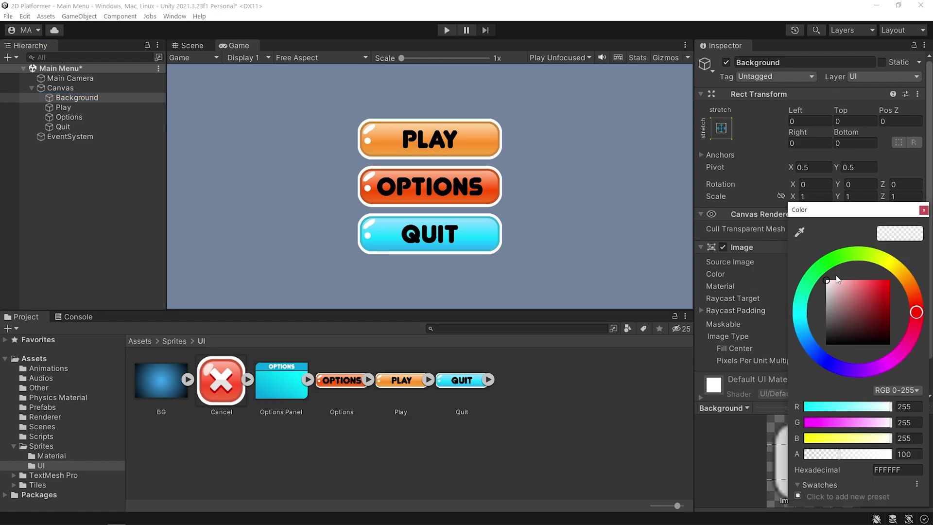
left_click(897, 453)
type("255")
key("Return")
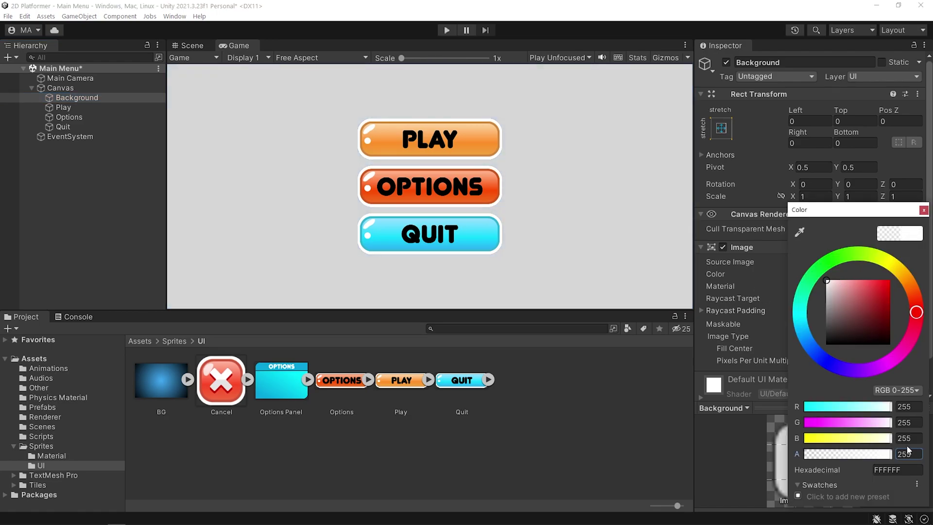
left_click(923, 210)
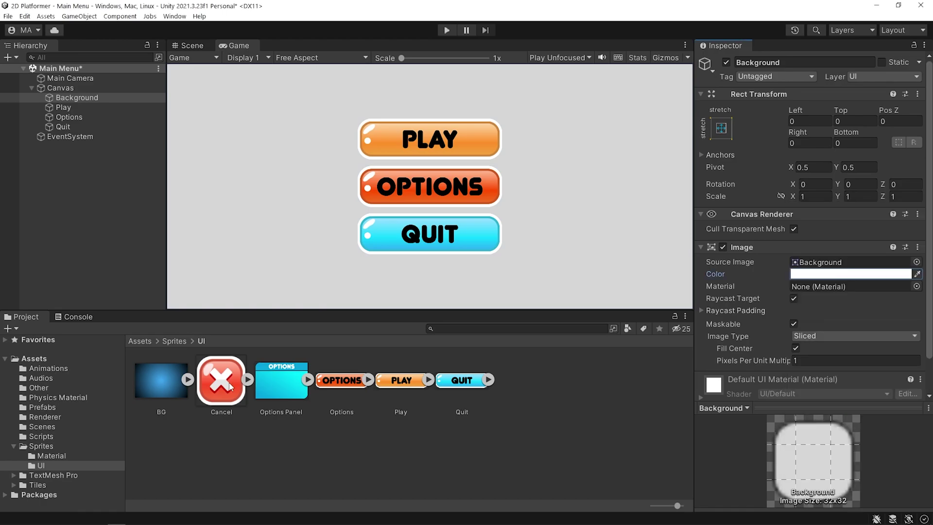
left_click_drag(159, 390, 830, 269)
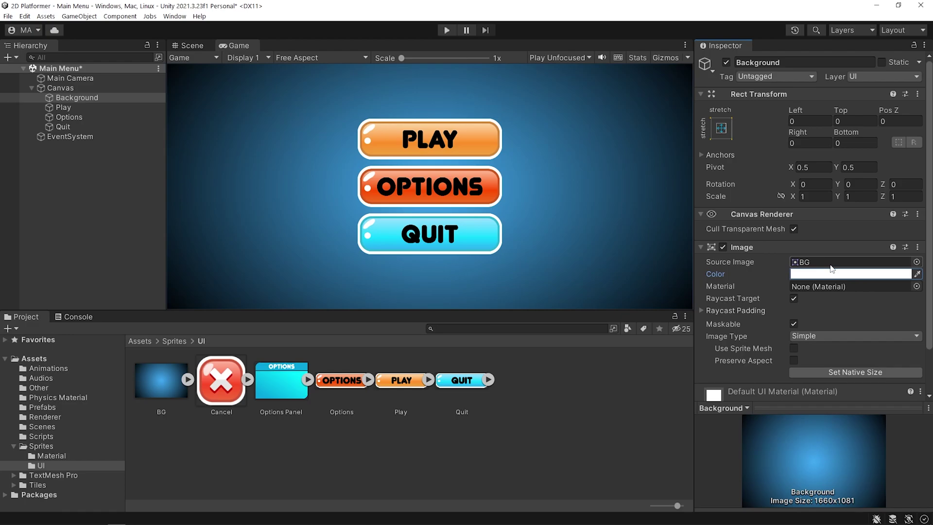
mouse_move(106, 97)
left_mouse_down()
mouse_move(97, 129)
mouse_move(107, 93)
left_mouse_up()
left_click(447, 33)
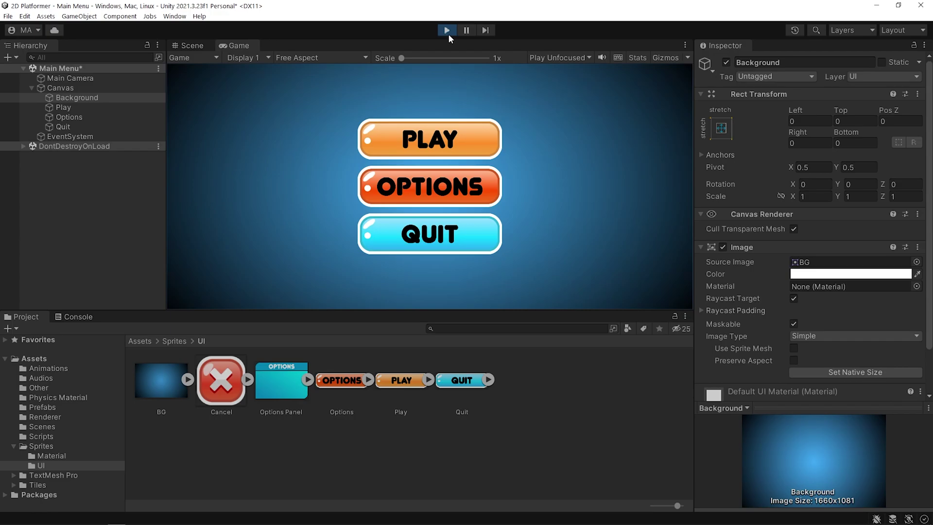
left_click(426, 234)
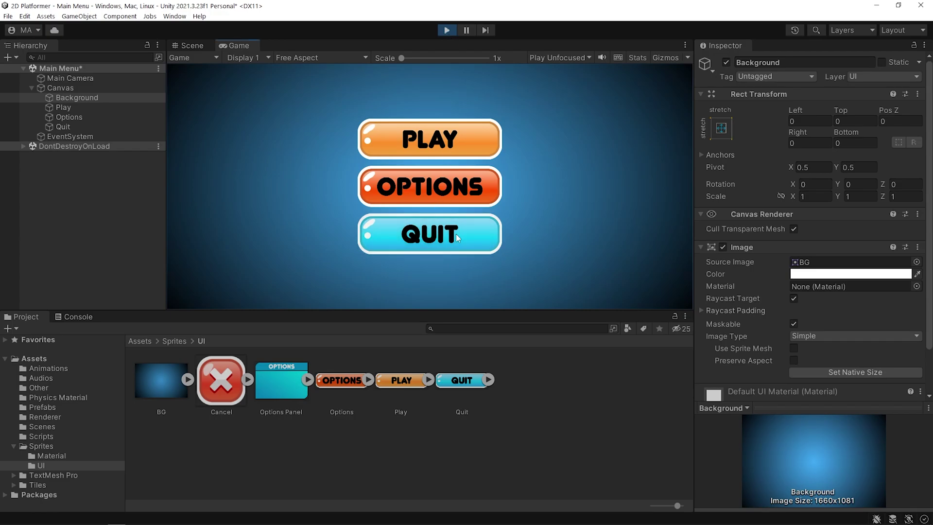
left_click(476, 238)
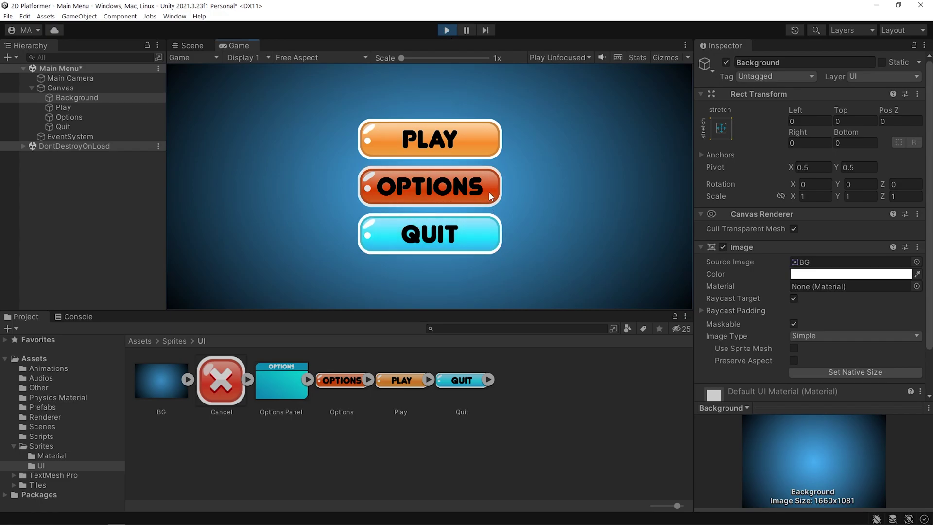
left_click(485, 142)
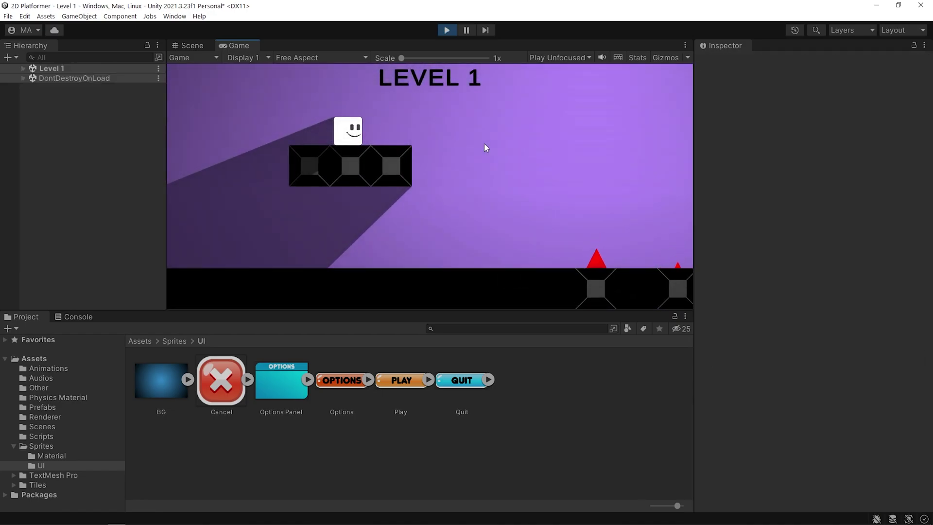
key("ctrl+p")
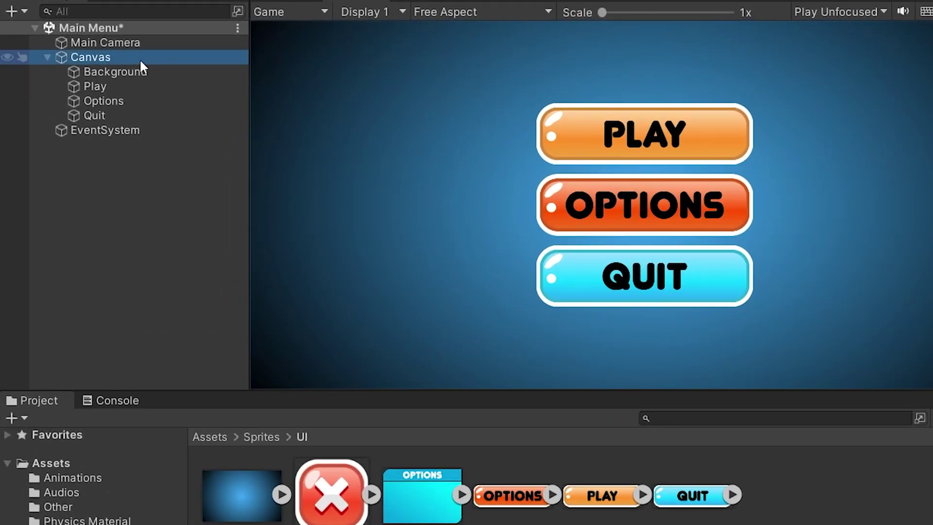
Step: Create an empty object named Main Menu under the Canvas
right_click(94, 90)
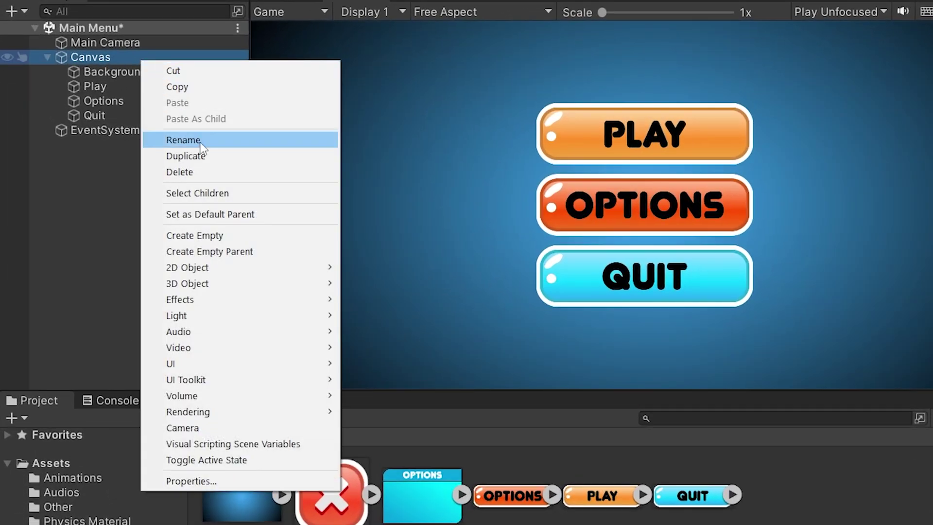
left_click(214, 236)
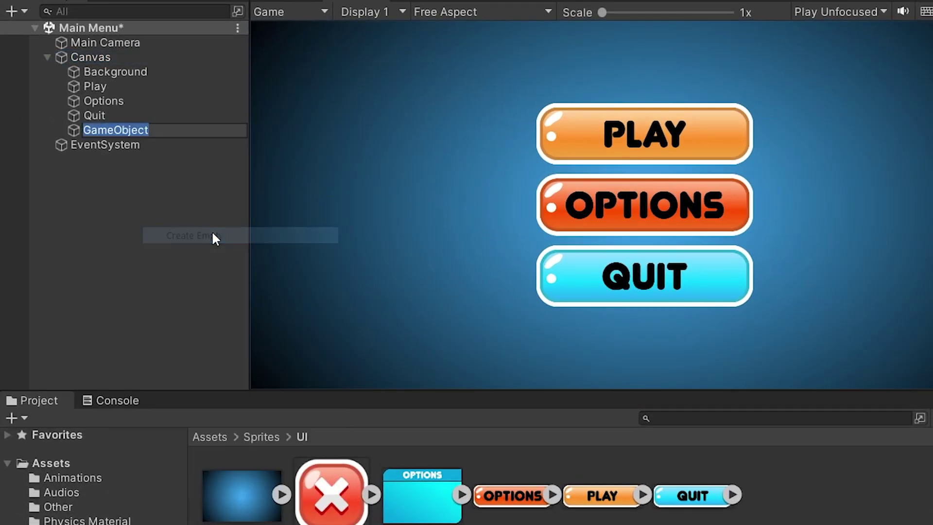
type("Main Menu")
key("Return")
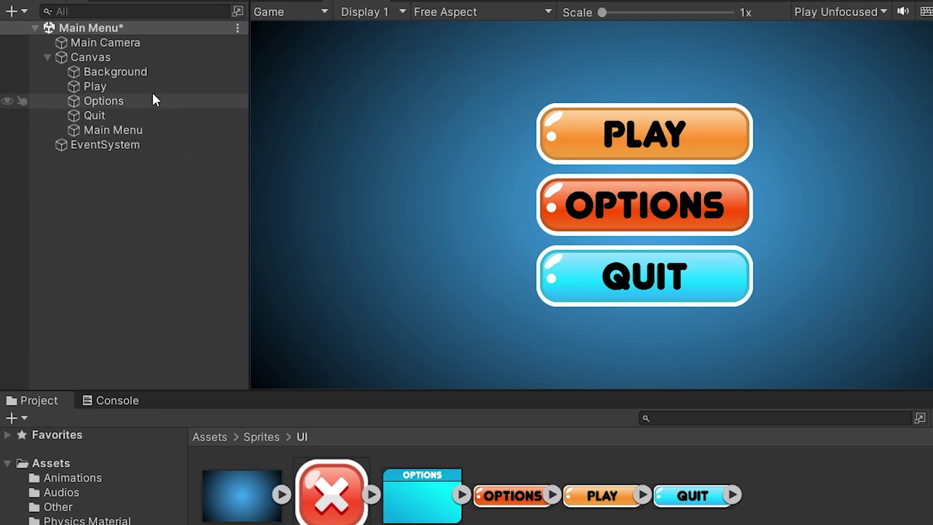
Step: Move the Play, Options and Quit buttons into Main Menu
left_click(141, 86)
left_click(99, 115, "shift")
left_click_drag(99, 115, 105, 128)
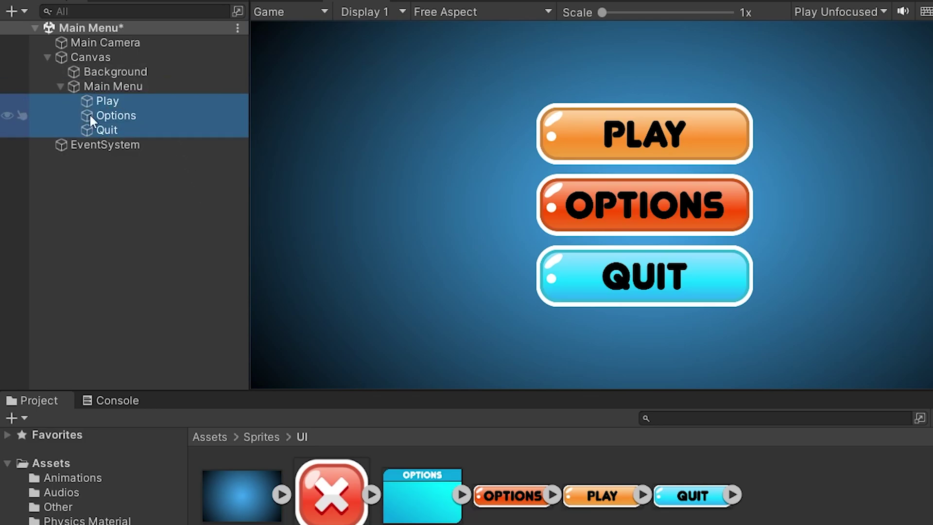
left_click(61, 86)
Step: Toggle Main Menu inactive and active to confirm it hides the buttons, then frame the Canvas
left_click(124, 88)
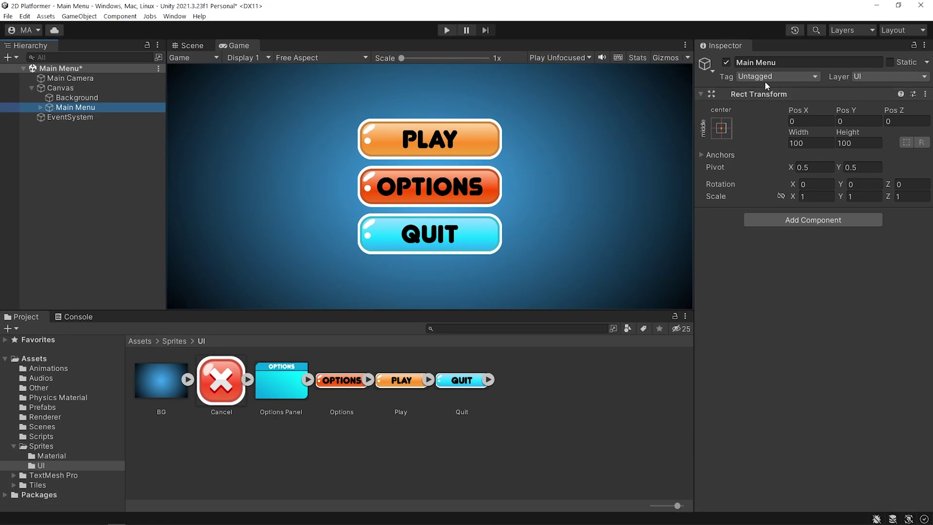
left_click(727, 61)
left_click(727, 61)
left_click(727, 61)
left_click(728, 61)
double_click(107, 89)
right_click(108, 93)
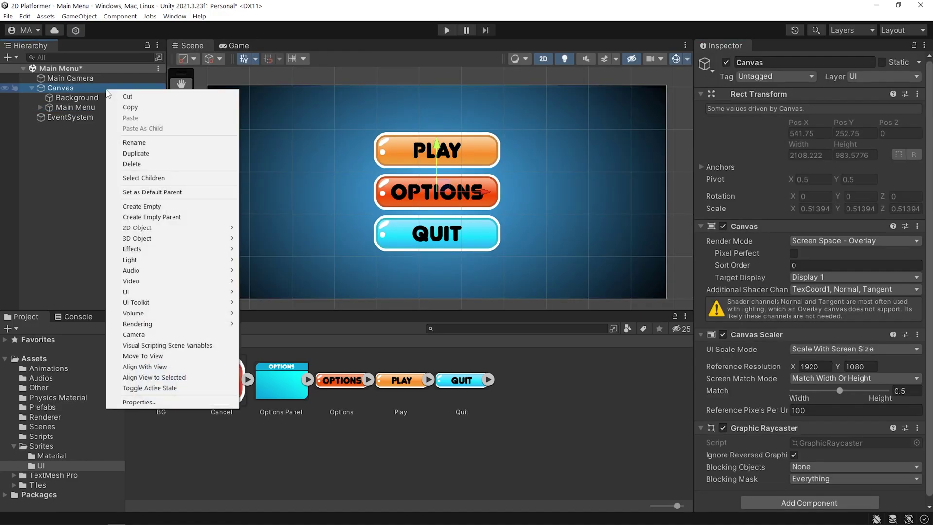
Step: Create an empty Options Panel under the Canvas, stretched to fill the whole canvas
left_click(179, 204)
type("Options Panel")
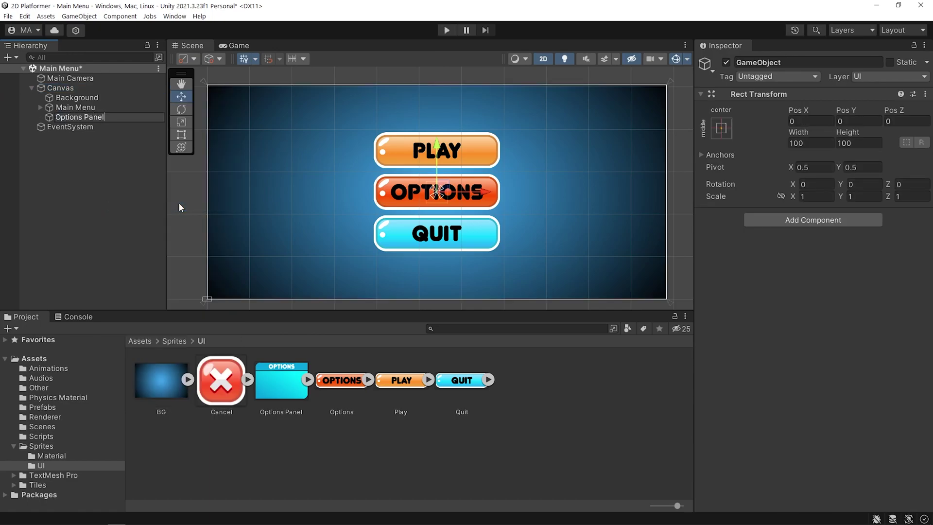
key("Return")
left_click(726, 135)
left_click(850, 313, "alt")
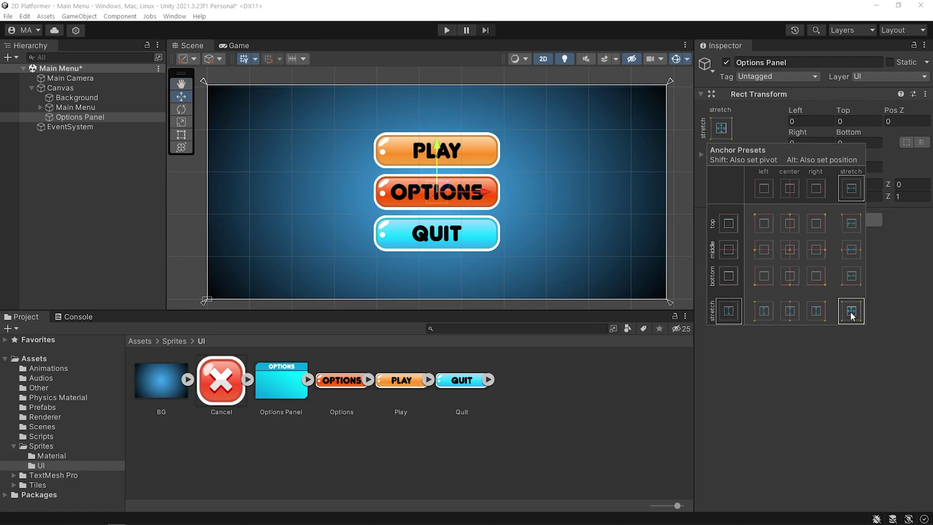
left_click(109, 156)
left_click(118, 118)
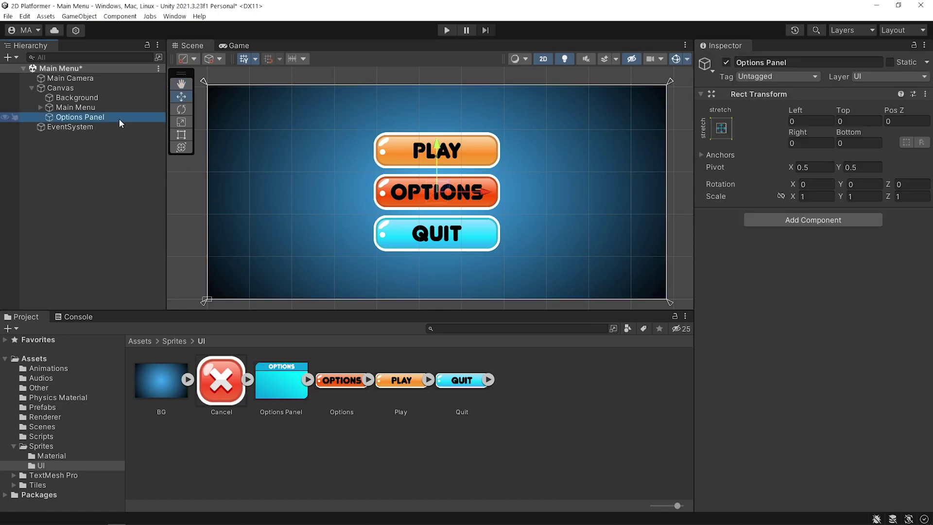
Step: Add a UI Panel inside Options Panel, anchored middle center
right_click(118, 118)
mouse_move(174, 321)
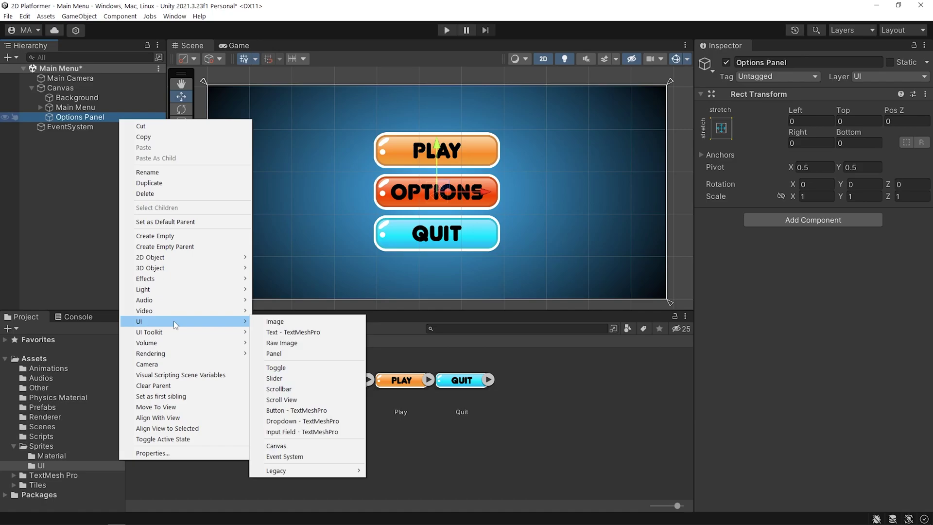
left_click(323, 352)
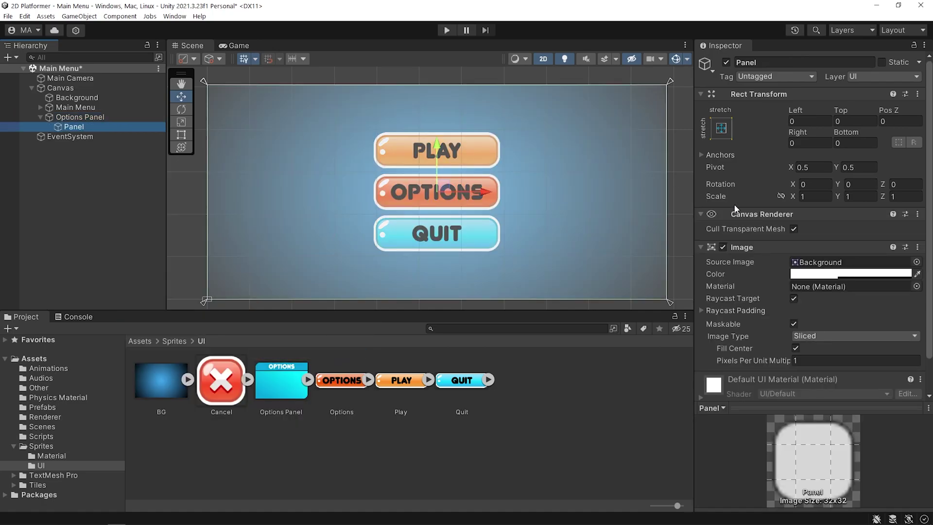
left_click(721, 129)
left_click(791, 248)
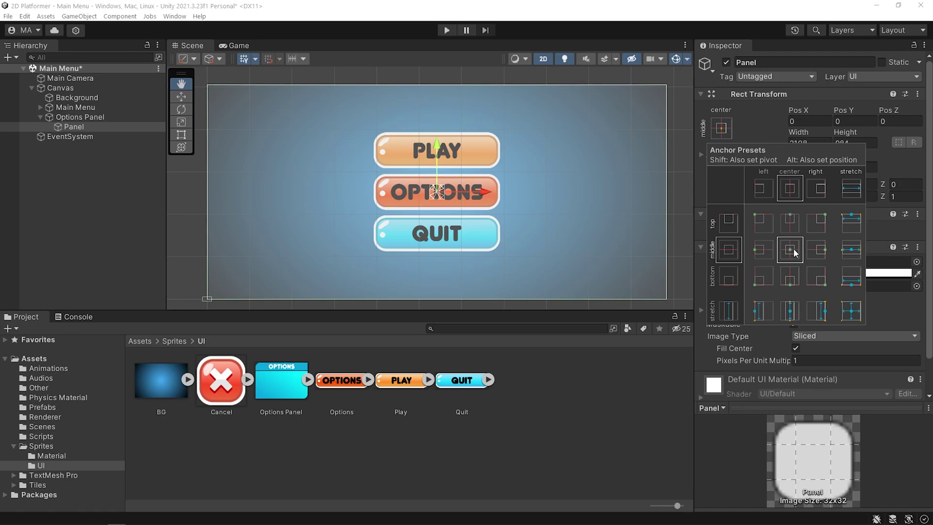
left_click(762, 133)
Step: Give the Panel the Options Panel sprite, full opacity, and size 860×600
left_click_drag(290, 380, 819, 267)
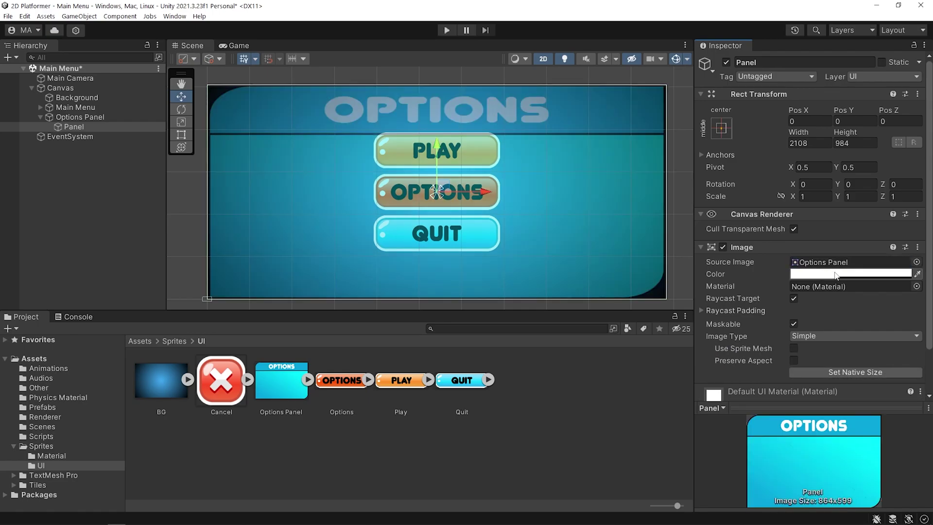
left_click(840, 275)
left_click_drag(864, 455, 931, 454)
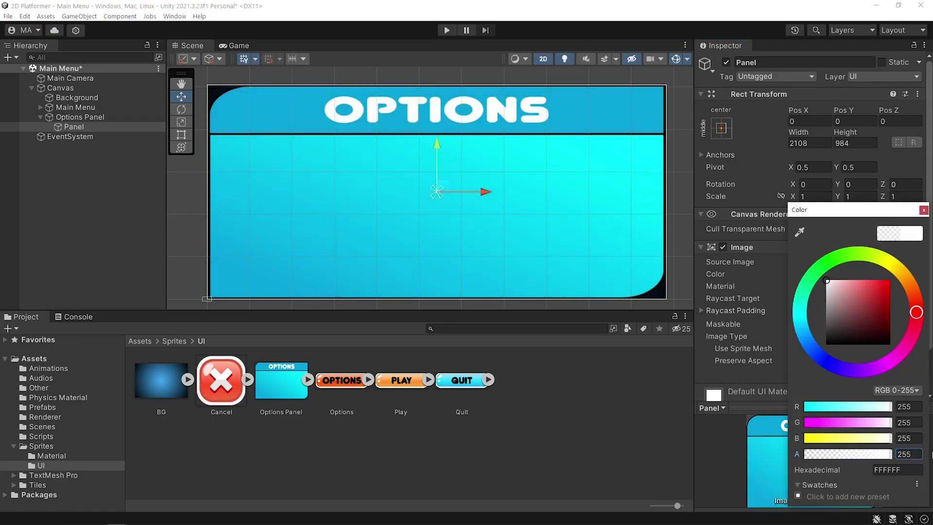
left_click(923, 210)
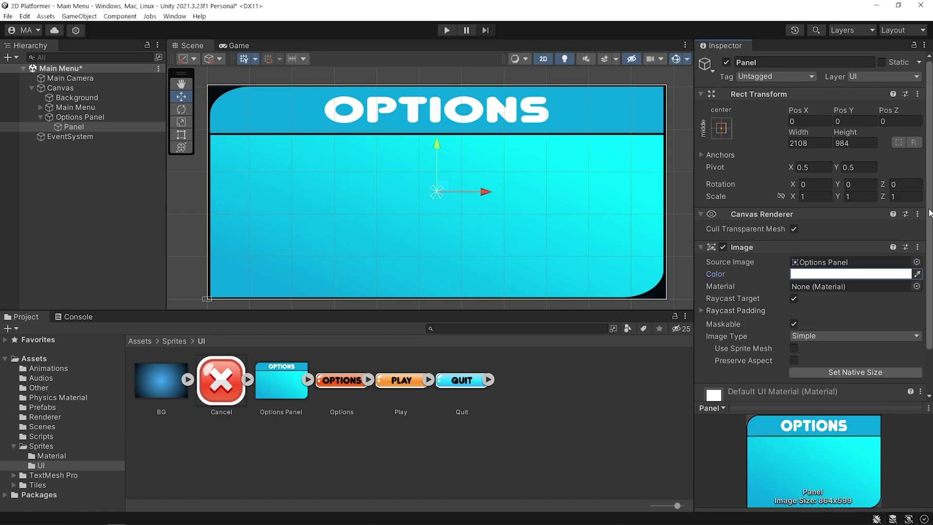
left_click(807, 143)
type("860")
left_click(863, 144)
type("600")
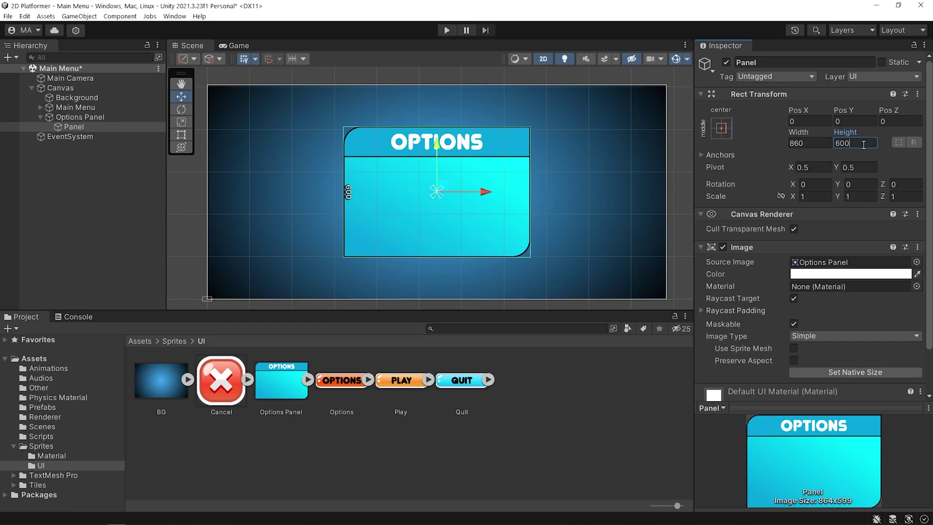
left_click(105, 118)
Step: Add a TextMeshPro button inside Options Panel, remove its text label, and name it Cancel
right_click(105, 117)
mouse_move(146, 320)
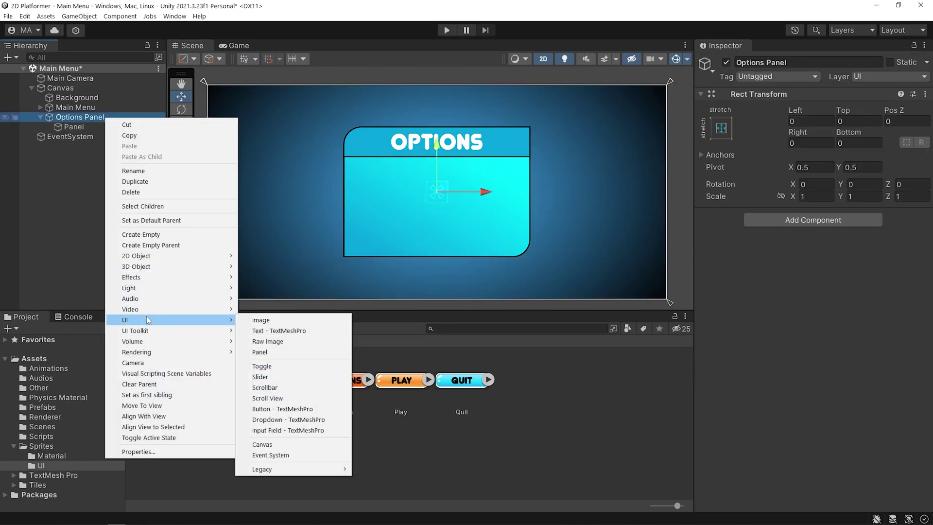
left_click(309, 407)
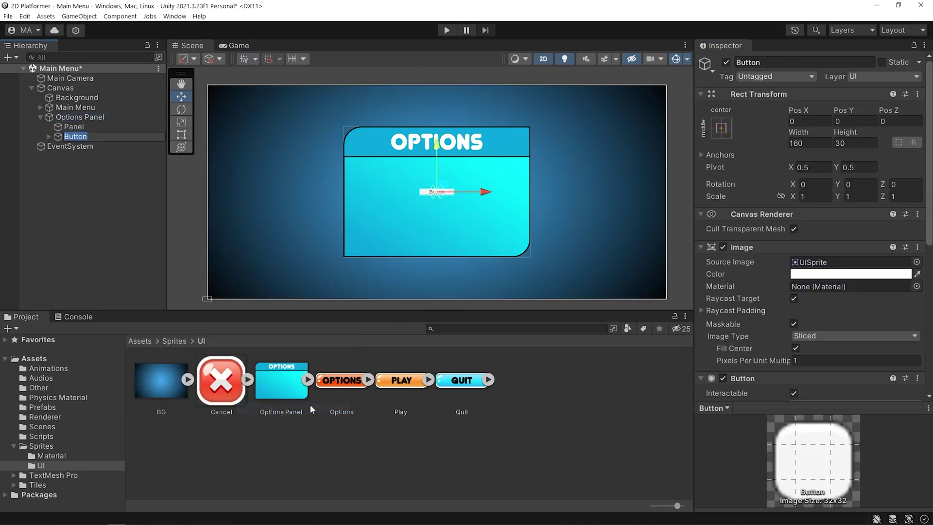
left_click(45, 136)
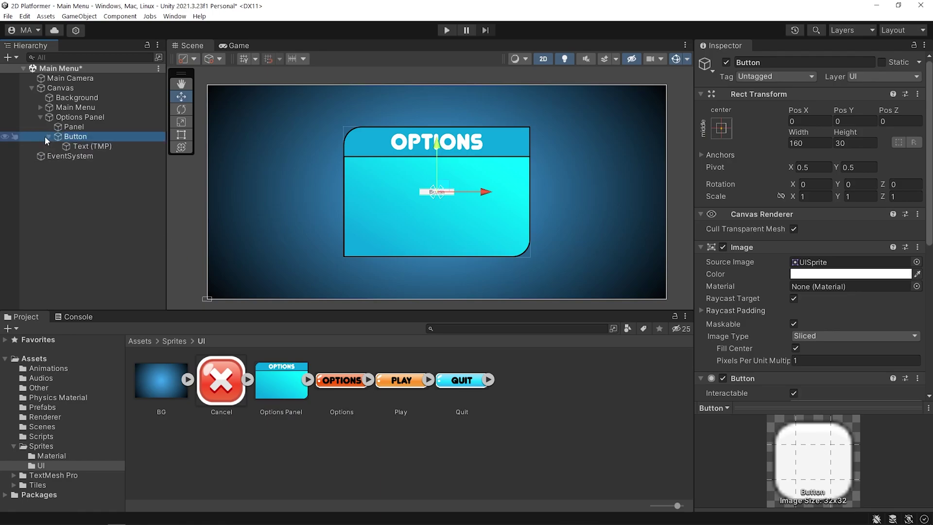
left_click(81, 148)
key("Delete")
left_click(83, 137)
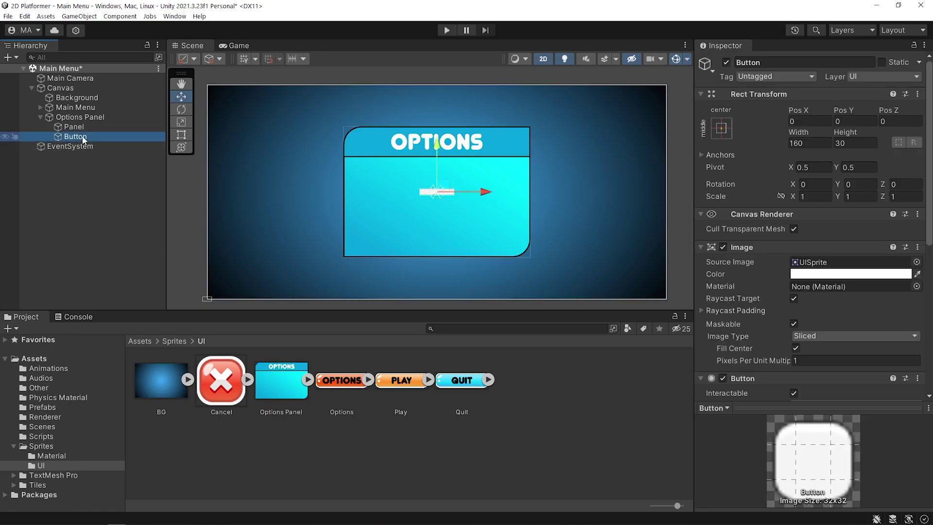
key("F2")
type("Cancel")
key("Return")
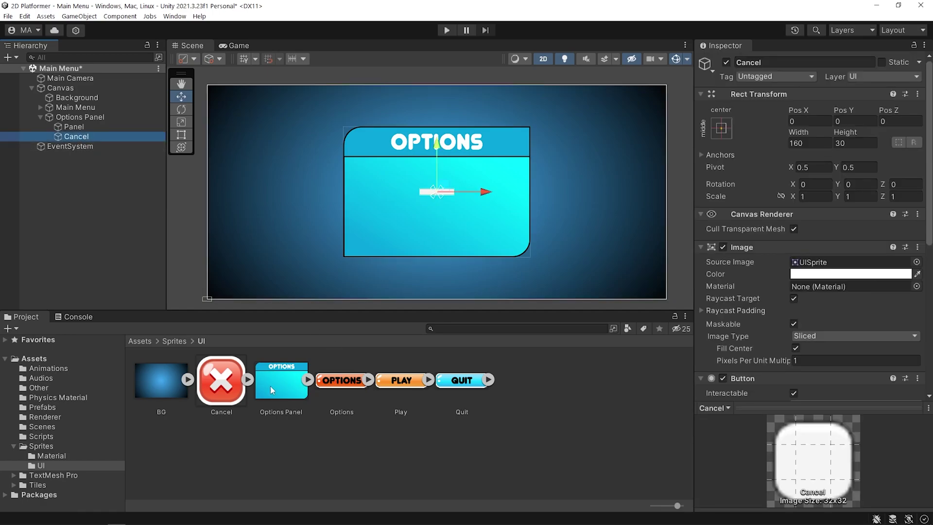
Step: Give the Cancel button the Cancel sprite at 150×150
left_click_drag(222, 394, 831, 266)
left_click(823, 143)
type("150")
left_click(859, 143)
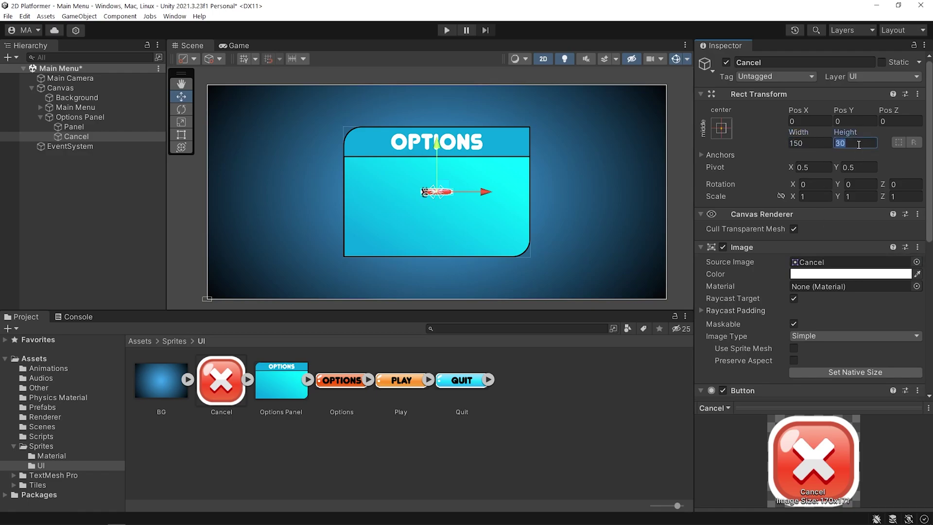
type("150")
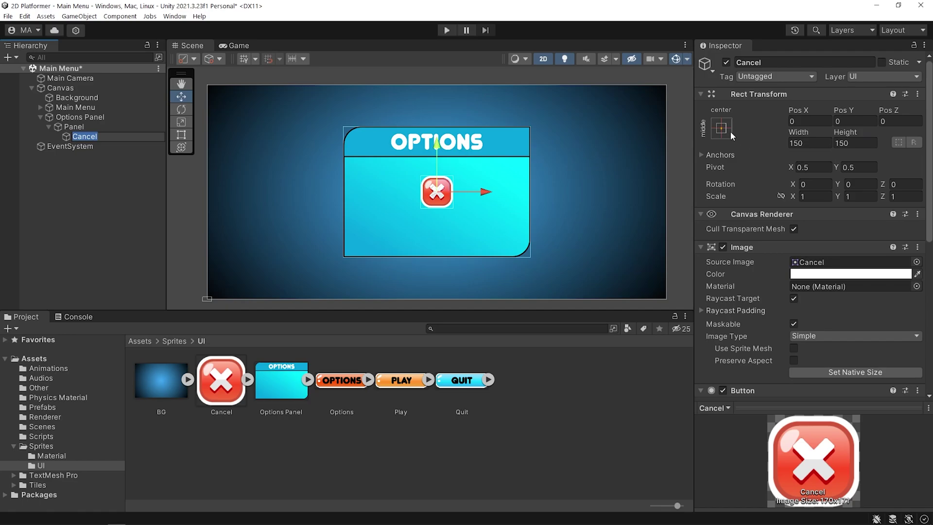
Step: Anchor Cancel top-right and move it onto the panel's top-right corner
left_click(727, 130)
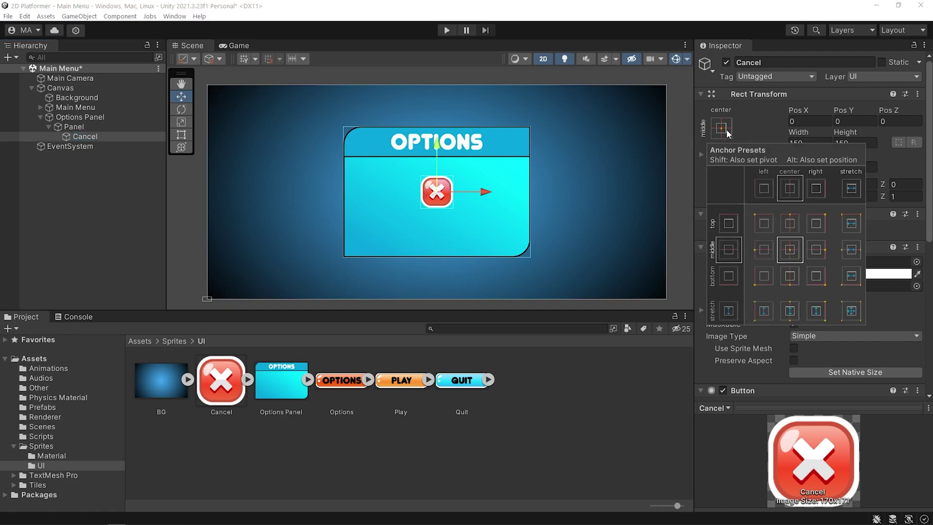
left_click(820, 221, "alt+shift")
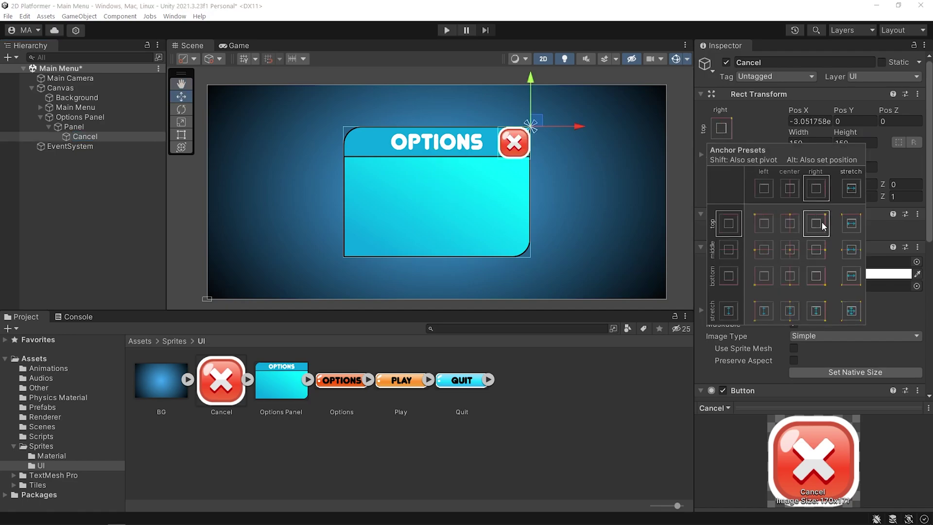
scroll(540, 156, "up", 4)
middle_click_drag(574, 101, 526, 154)
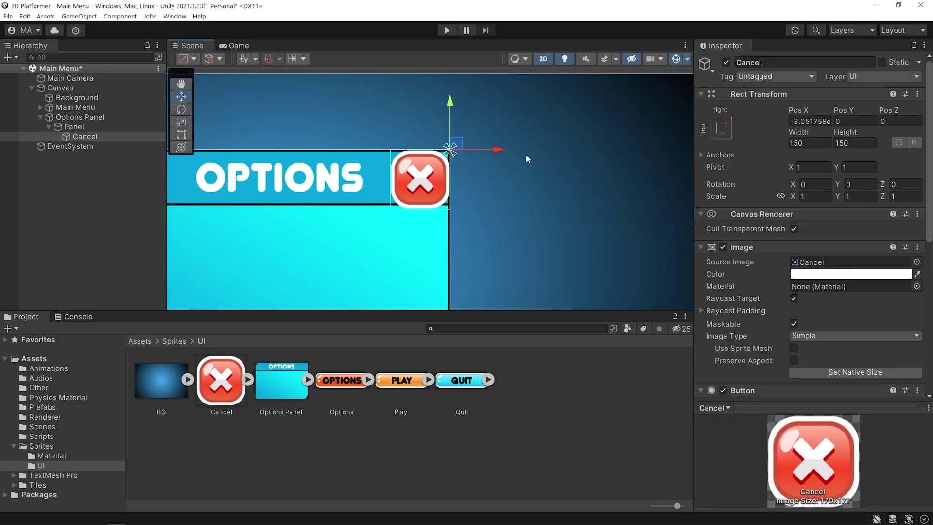
left_click(721, 129)
left_click(789, 249, "shift")
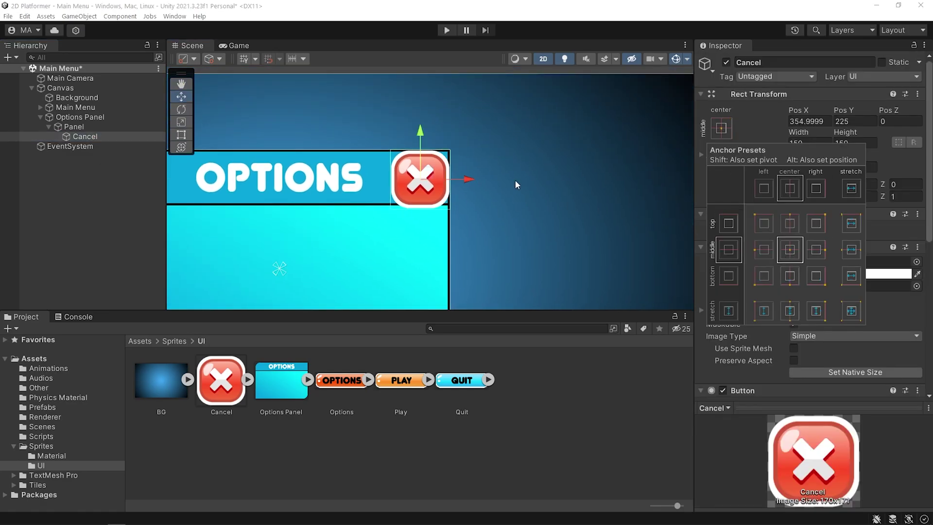
left_click(816, 223)
left_click_drag(463, 179, 492, 179)
left_click_drag(451, 131, 450, 105)
Step: Preview the Options Panel in the game view and collapse its children
left_click(234, 45)
left_click(107, 117)
key("Left")
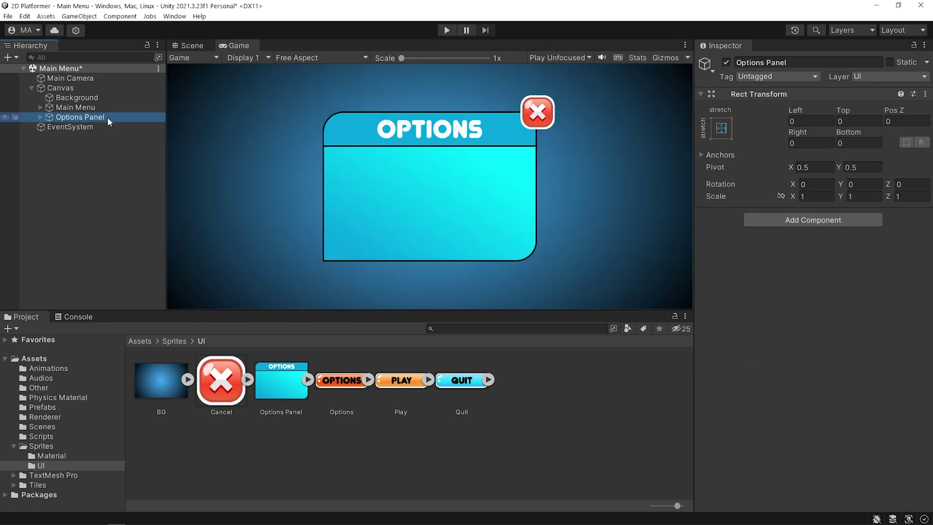
Step: Move Options Panel above Main Menu in the Hierarchy and deactivate it so it starts hidden
left_click(726, 62)
left_click(727, 63)
left_click(727, 63)
left_click(728, 63)
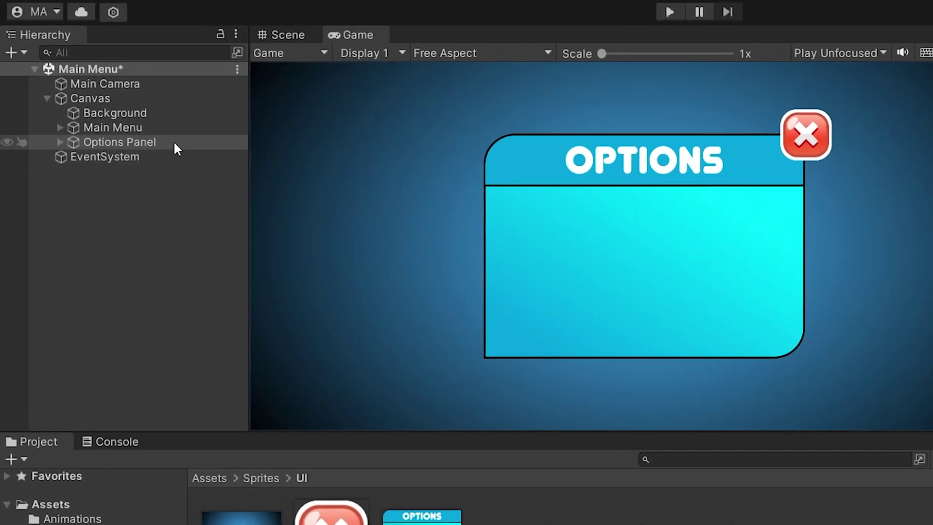
left_click(118, 115)
left_click_drag(177, 138, 174, 121)
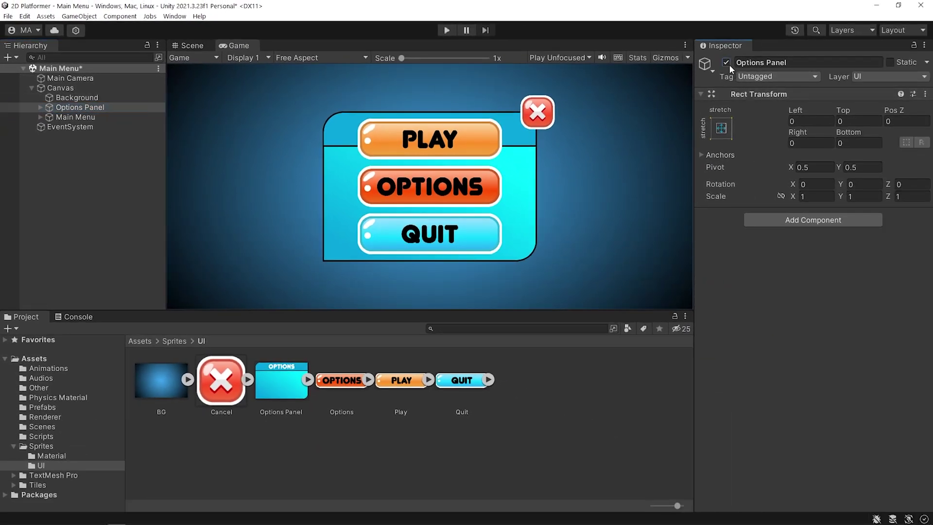
left_click(726, 63)
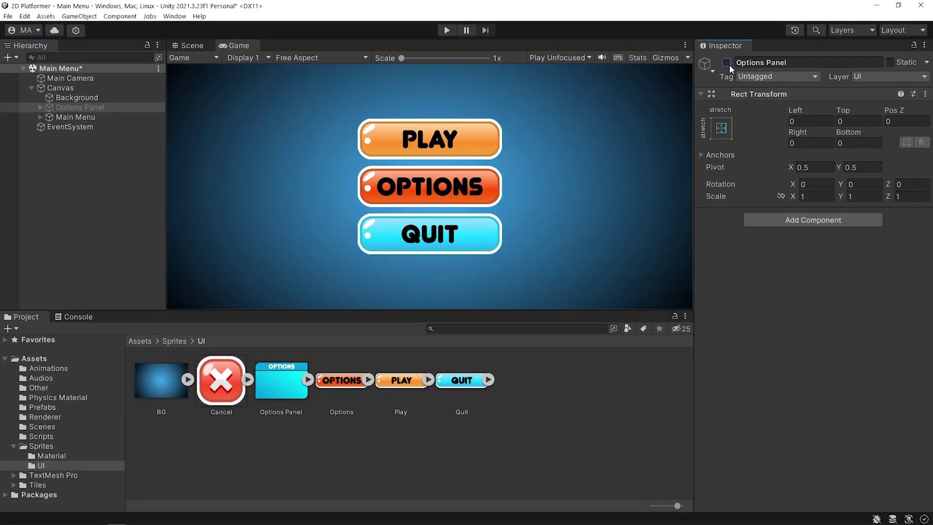
Step: Give the OPTIONS button an On Click entry calling GameObject.SetActive(true) on Options Panel
left_click(40, 117)
left_click(95, 136)
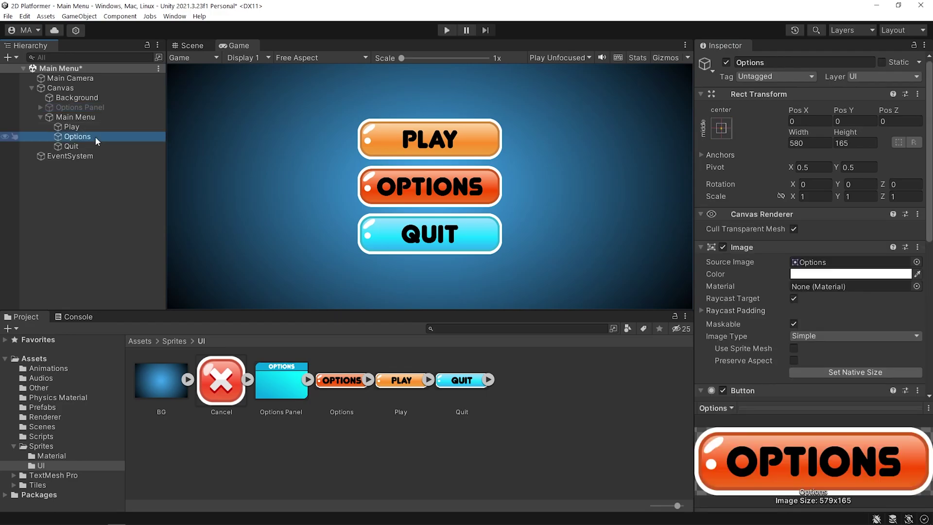
left_click(701, 92)
left_click(701, 92)
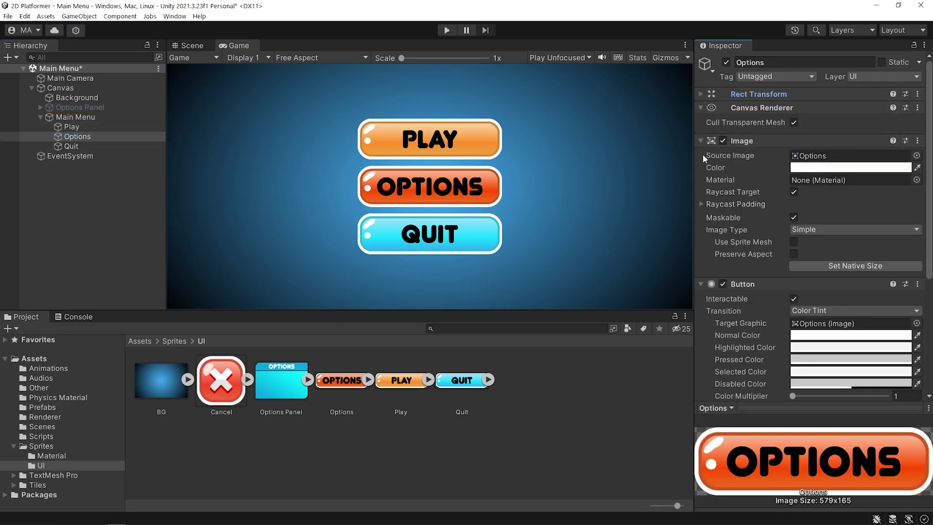
left_click(701, 140)
scroll(874, 292, "down", 1)
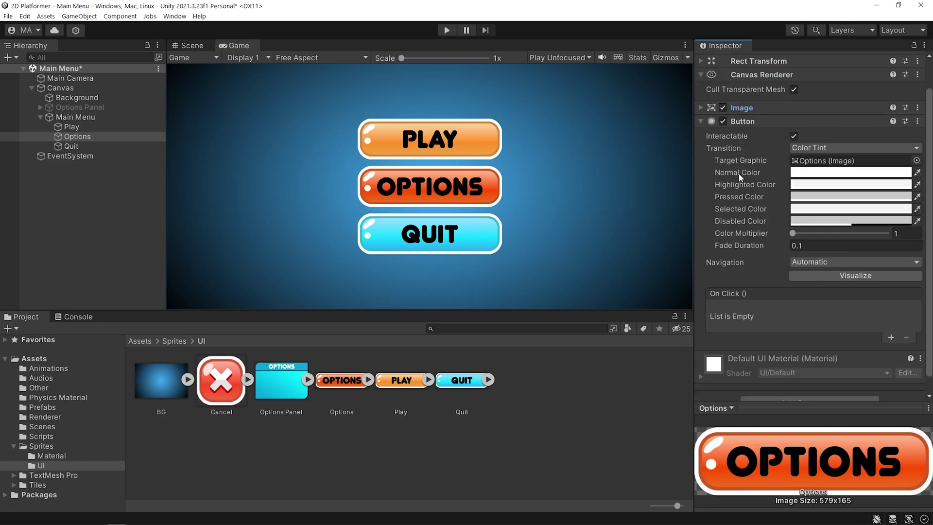
left_click(891, 338)
left_click_drag(75, 117, 737, 324)
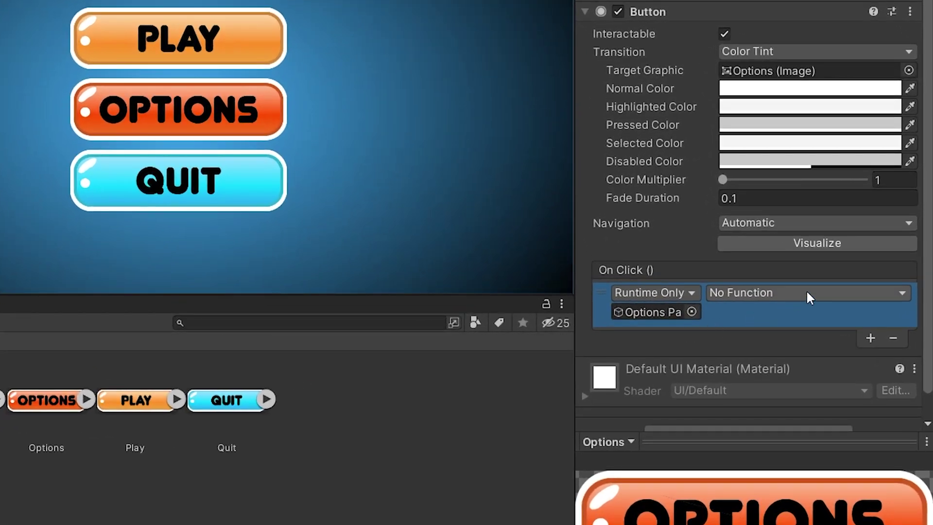
left_click(850, 309)
mouse_move(805, 334)
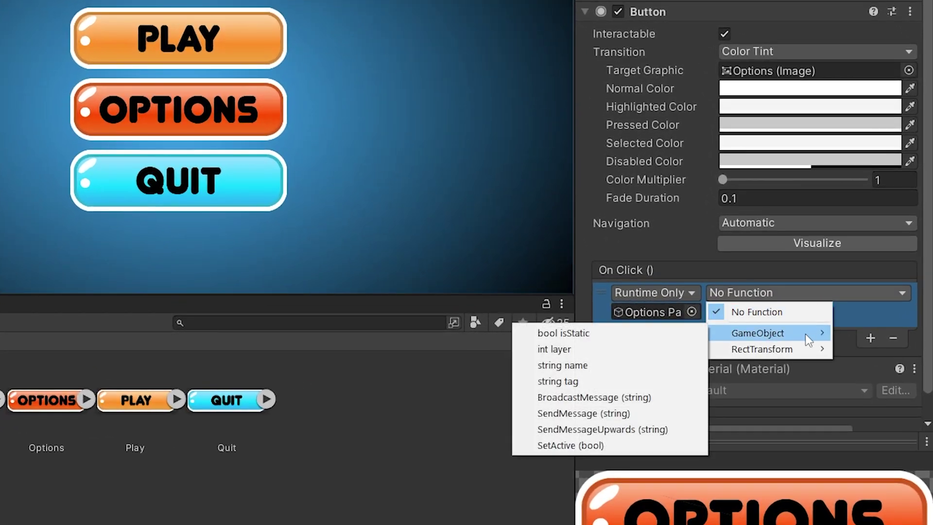
left_click(603, 445)
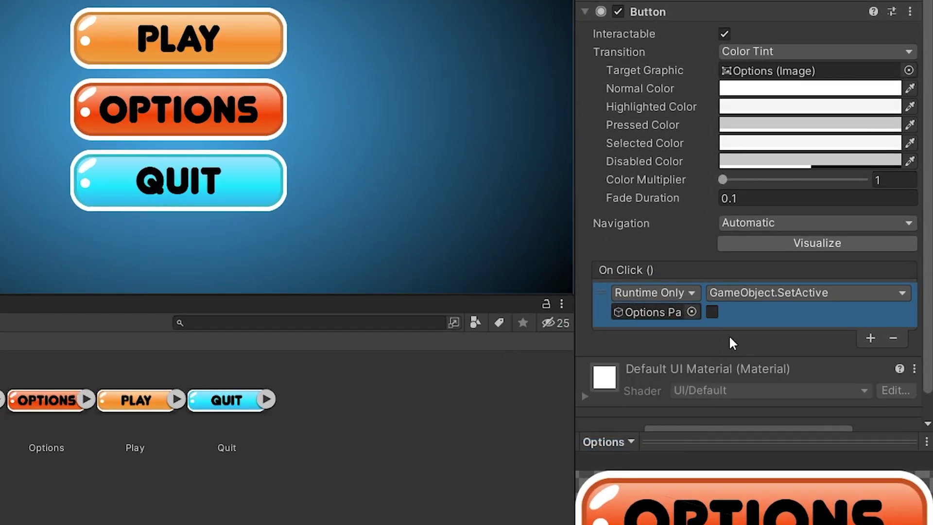
left_click(712, 312)
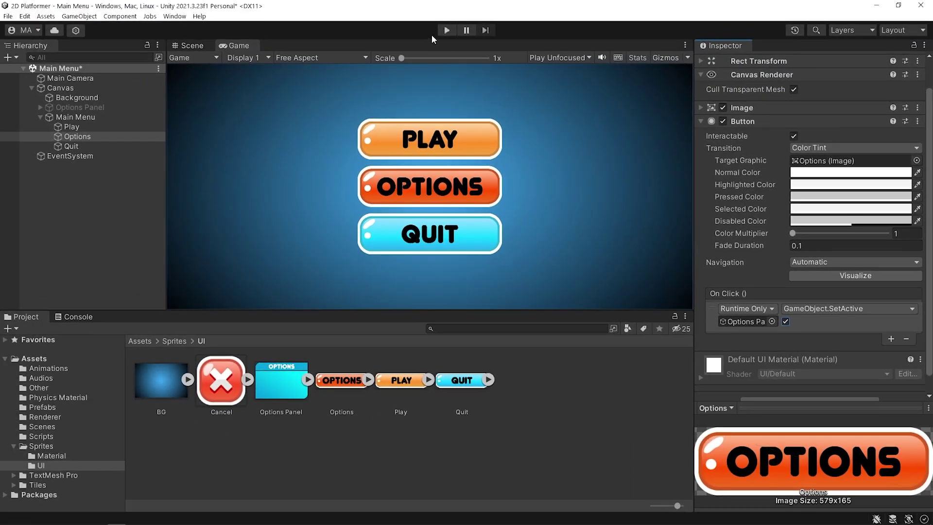
Step: Play the scene and click OPTIONS to check the Options Panel appears behind the buttons
left_click(446, 30)
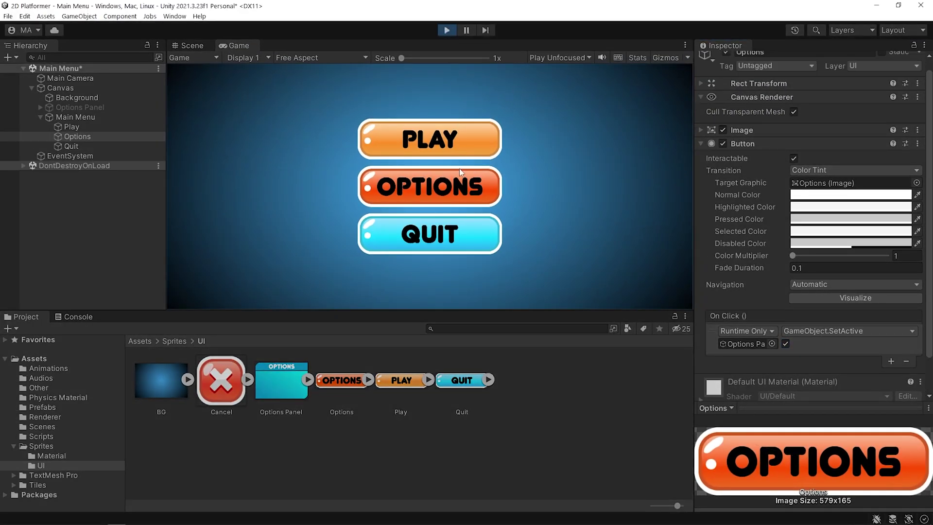
left_click(485, 190)
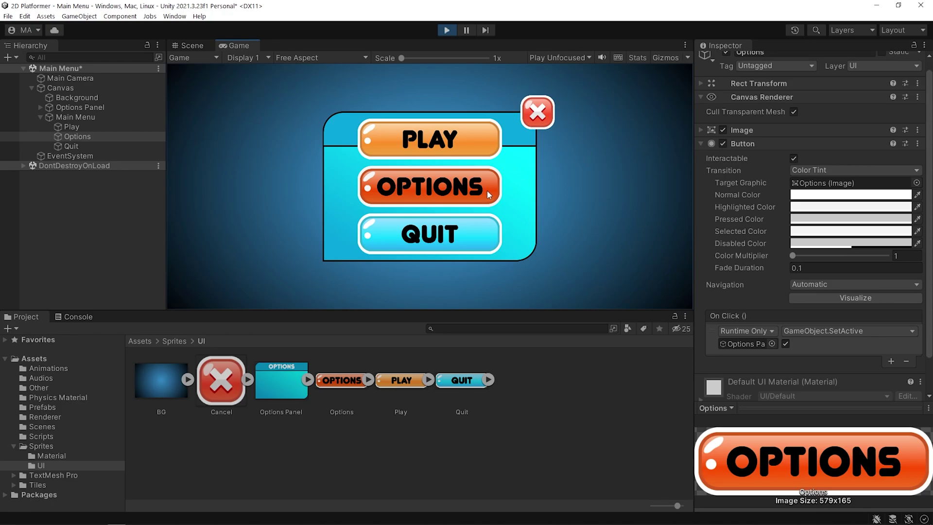
Step: Stop play mode and add a second OPTIONS On Click entry calling SetActive(false) on Main Menu
left_click(445, 30)
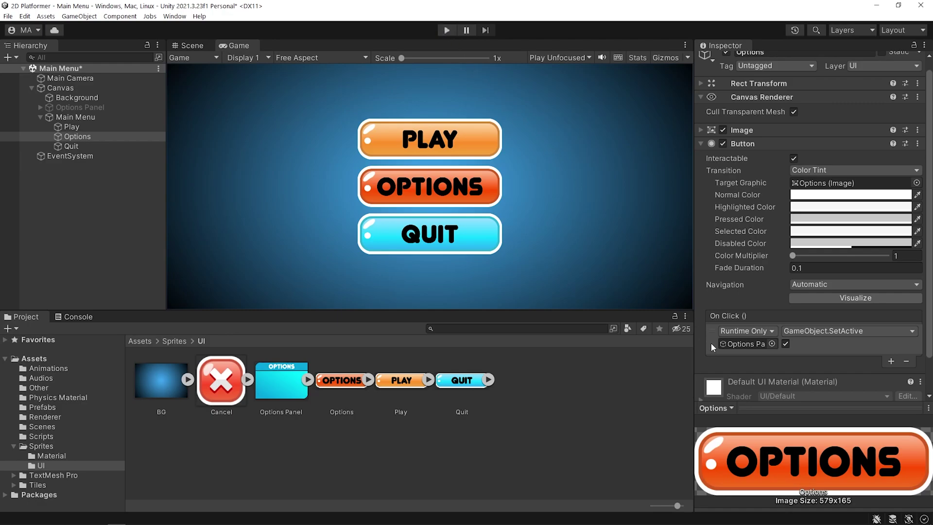
left_click(890, 361)
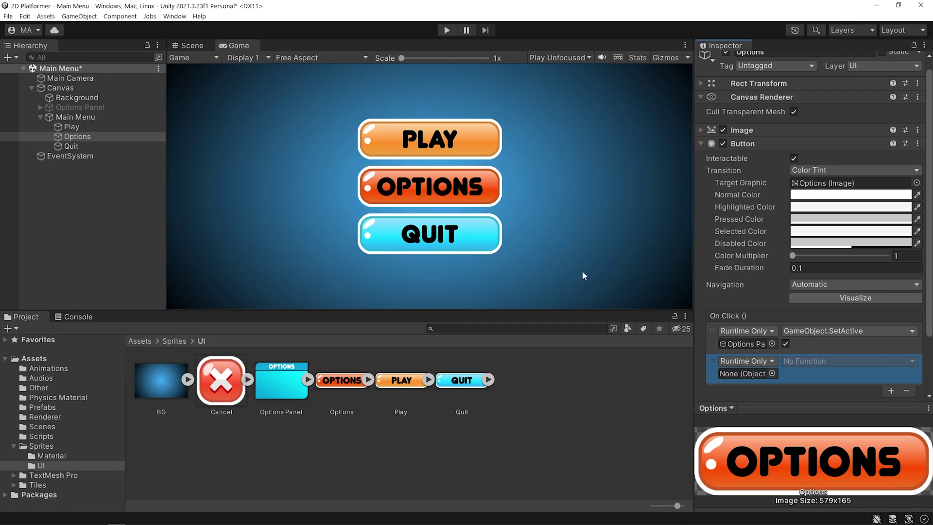
left_click_drag(90, 119, 741, 373)
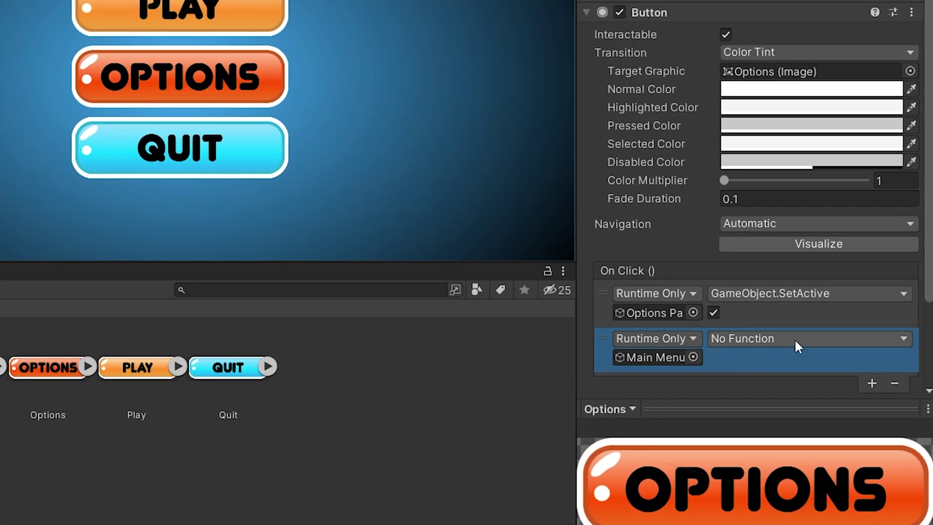
left_click(794, 338)
mouse_move(794, 376)
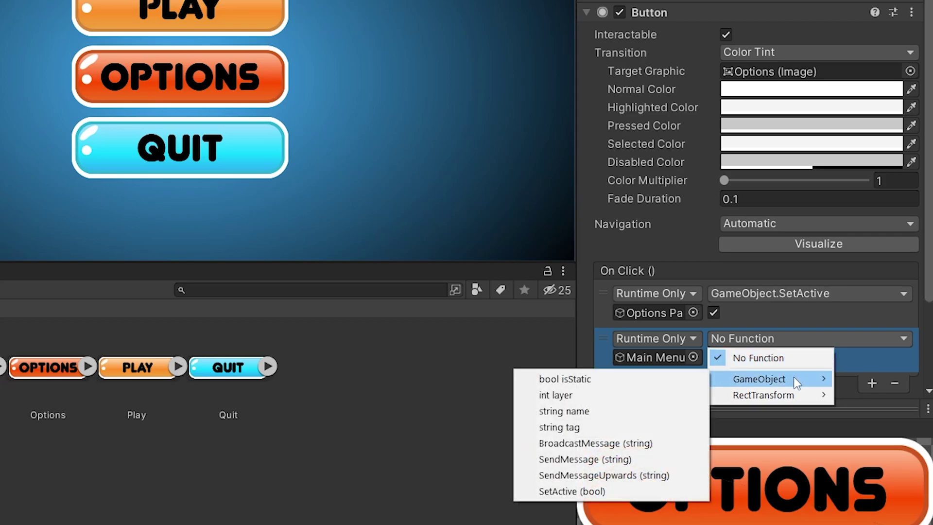
left_click(672, 490)
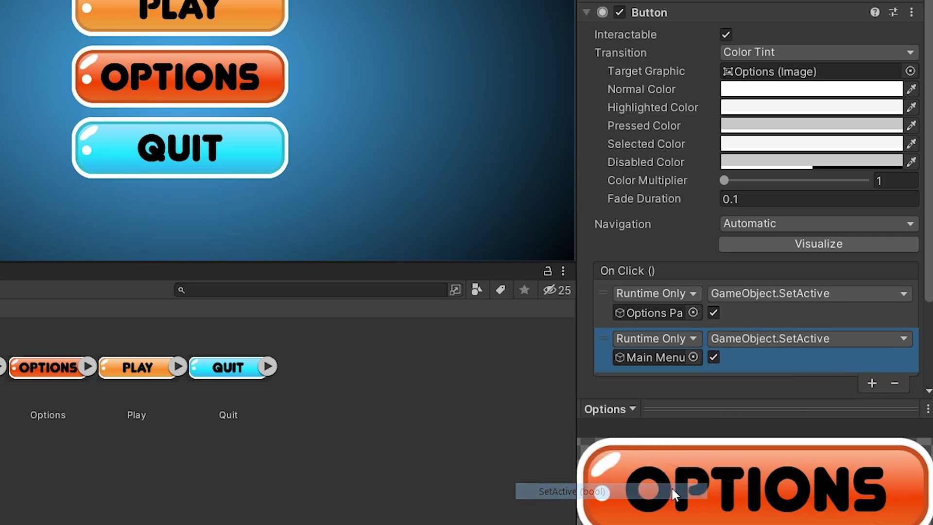
left_click(713, 357)
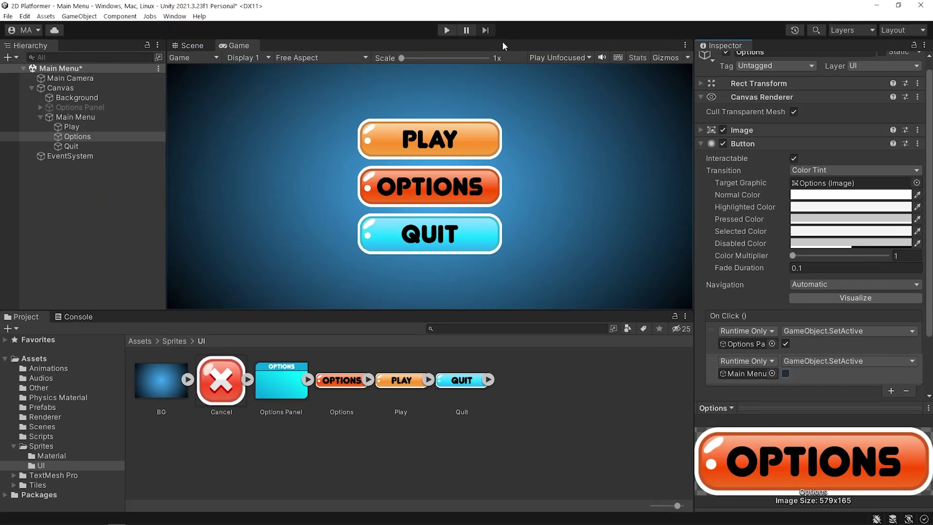
Step: Play the scene and click OPTIONS to check the main menu is replaced by the panel
left_click(446, 31)
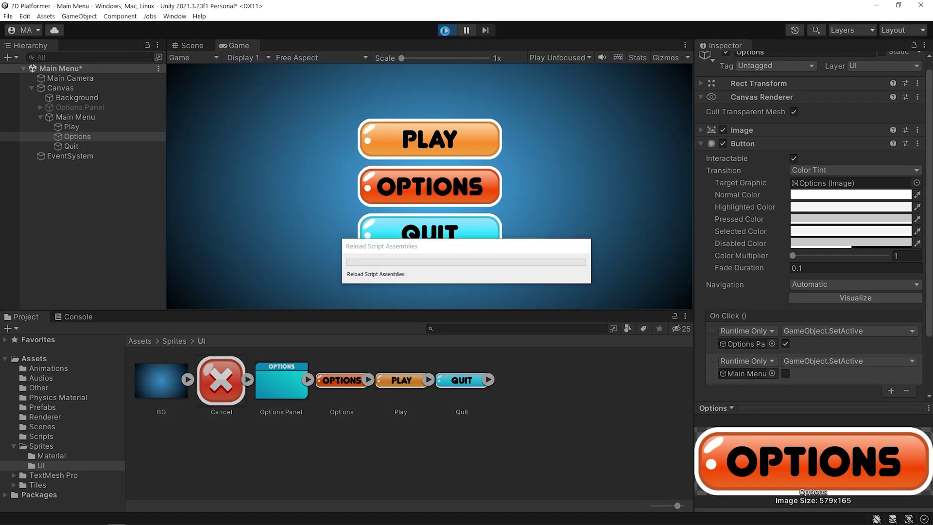
left_click(474, 183)
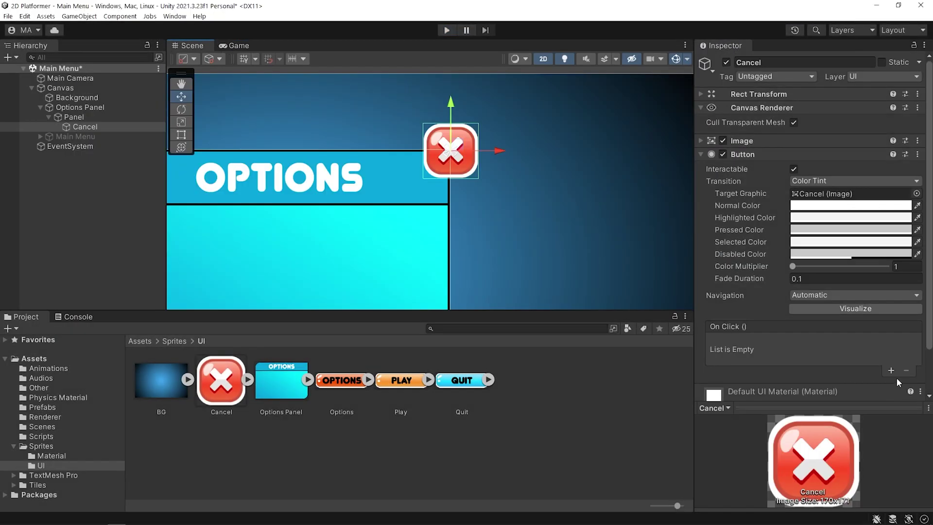
Step: Add a Cancel On Click entry calling SetActive(false) on Options Panel
left_click(891, 372)
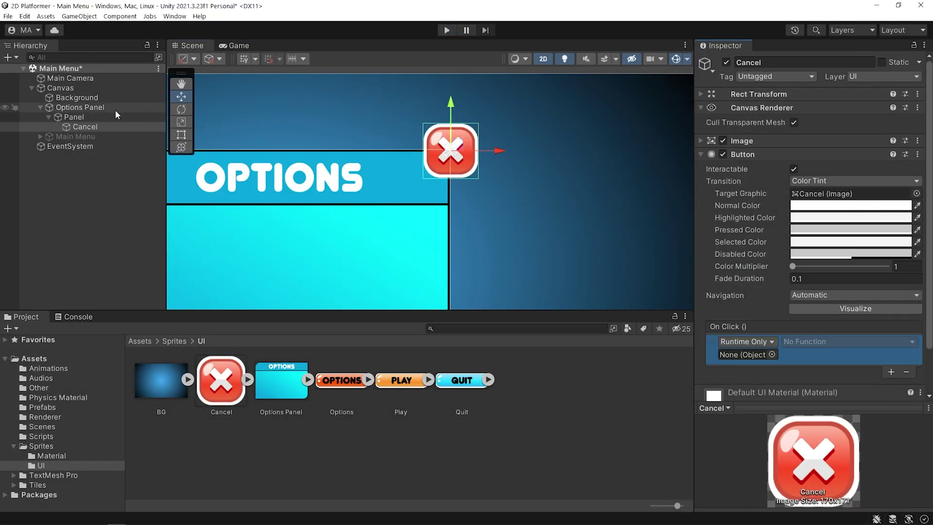
left_click_drag(96, 108, 748, 354)
left_click(849, 342)
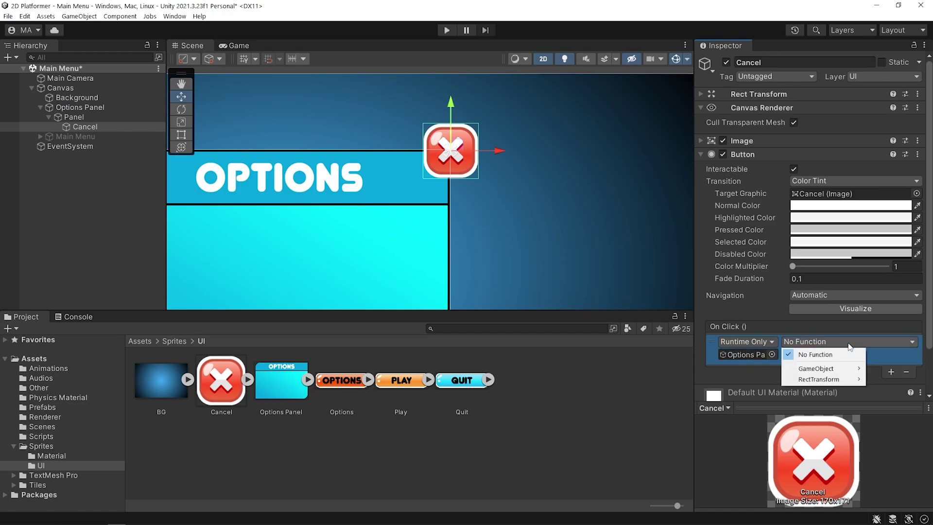
mouse_move(848, 369)
left_click(690, 445)
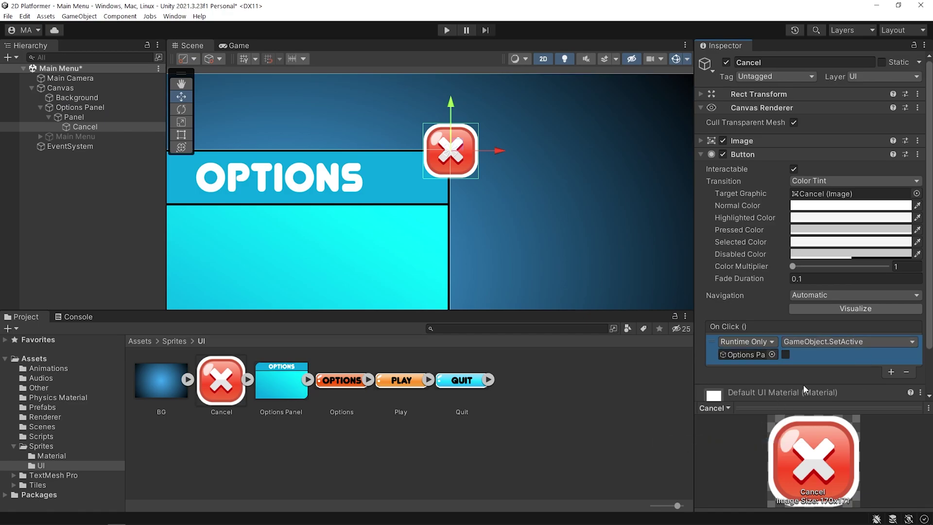
Step: Add a second Cancel On Click entry calling SetActive(true) on Main Menu
left_click(891, 372)
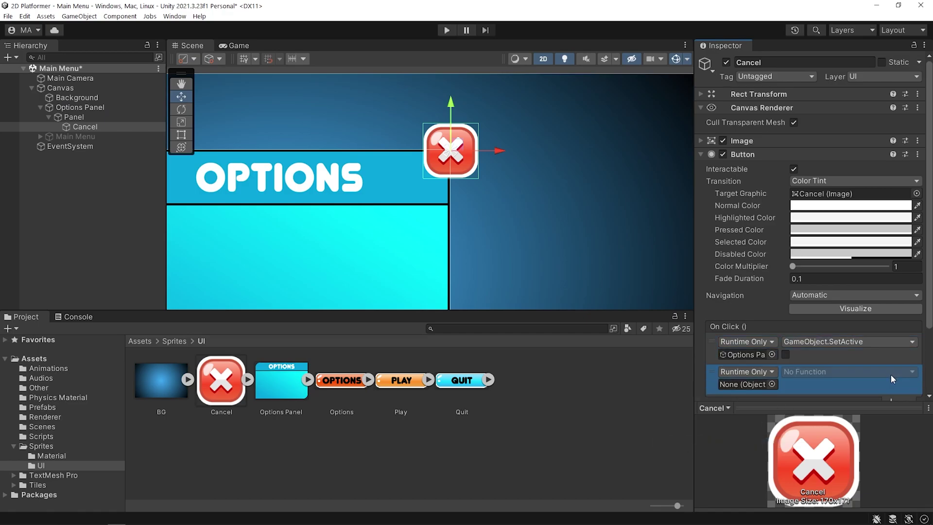
left_click_drag(120, 110, 748, 383)
left_click(848, 371)
mouse_move(832, 398)
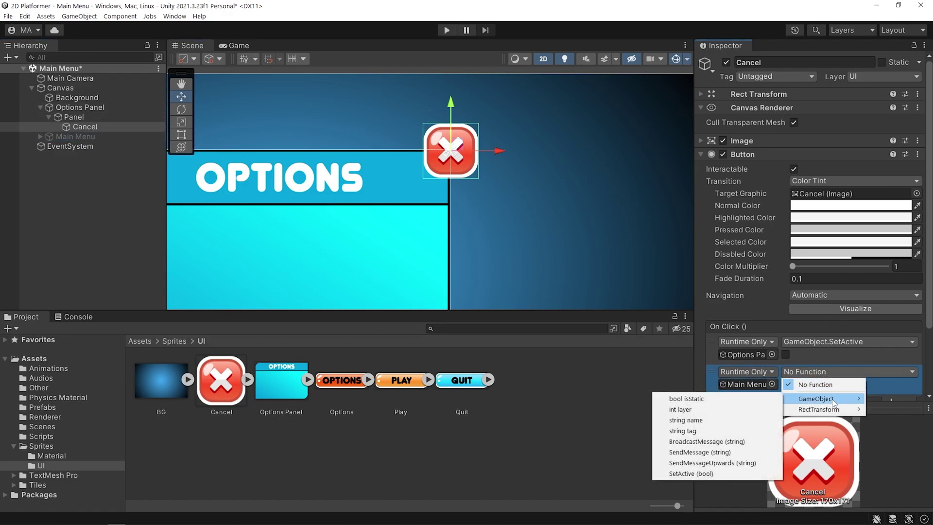
left_click(691, 473)
left_click(786, 383)
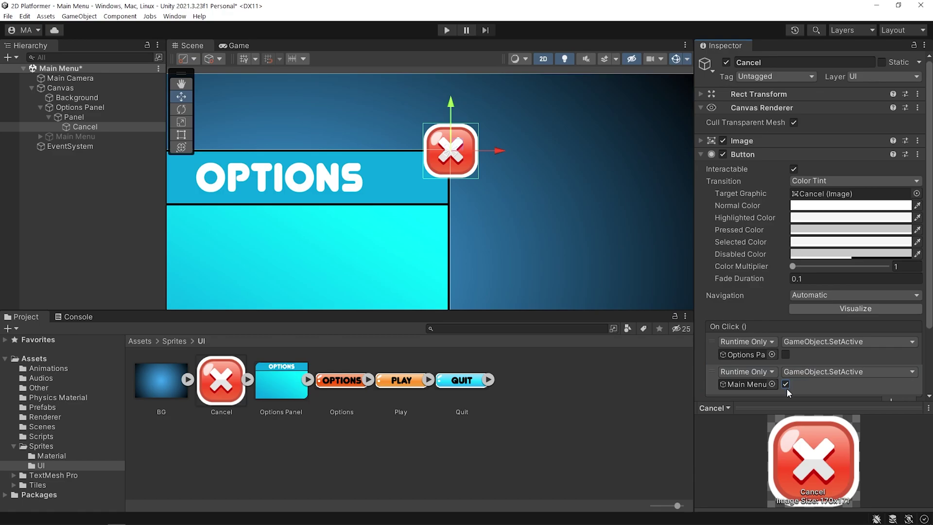
Step: Make Main Menu active and Options Panel inactive at scene start
double_click(746, 384)
left_click(726, 62)
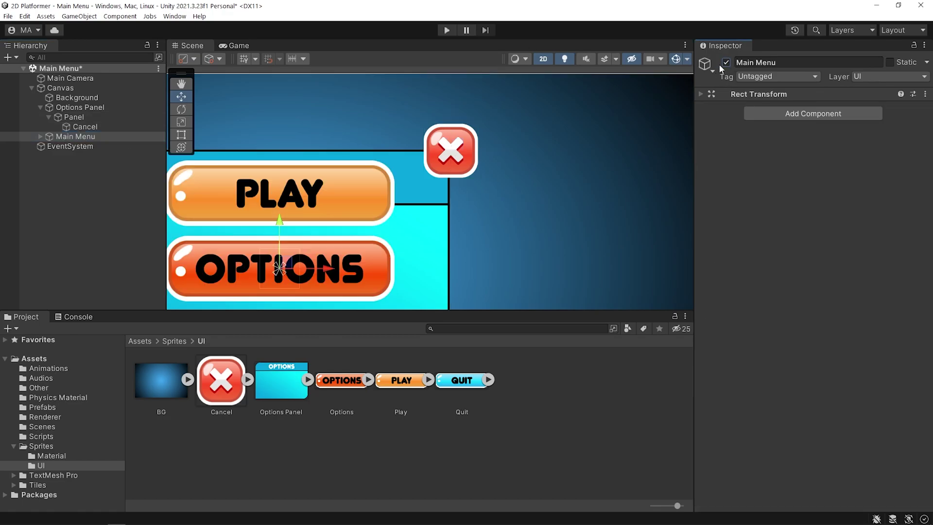
left_click(80, 107)
left_click(726, 62)
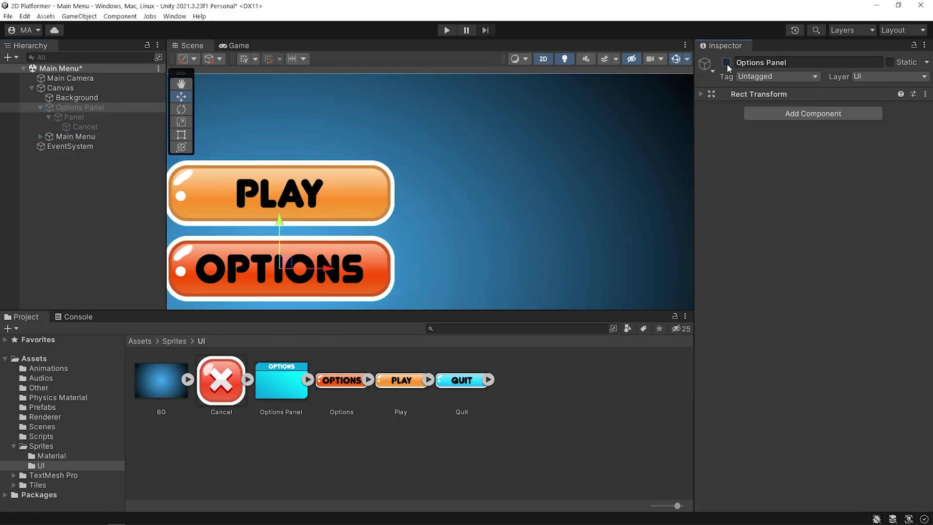
left_click(236, 46)
left_click(446, 30)
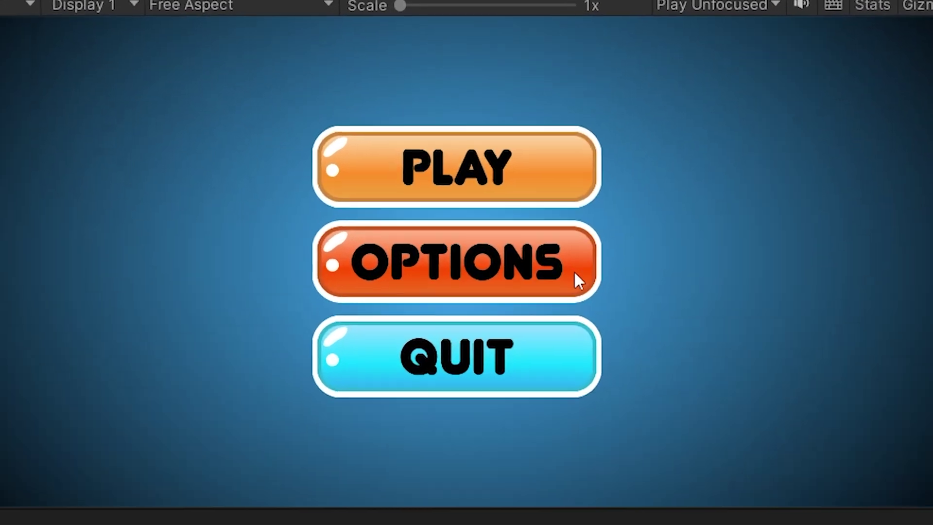
left_click(488, 193)
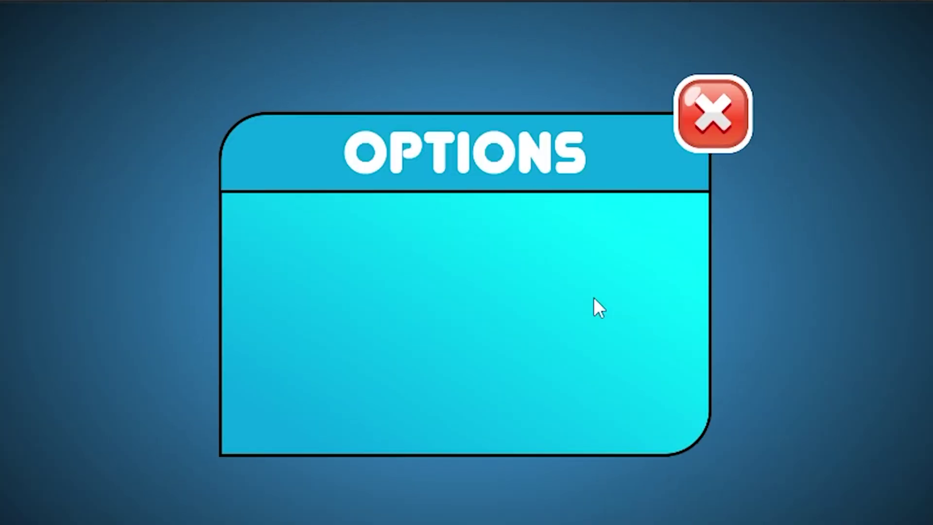
left_click(727, 126)
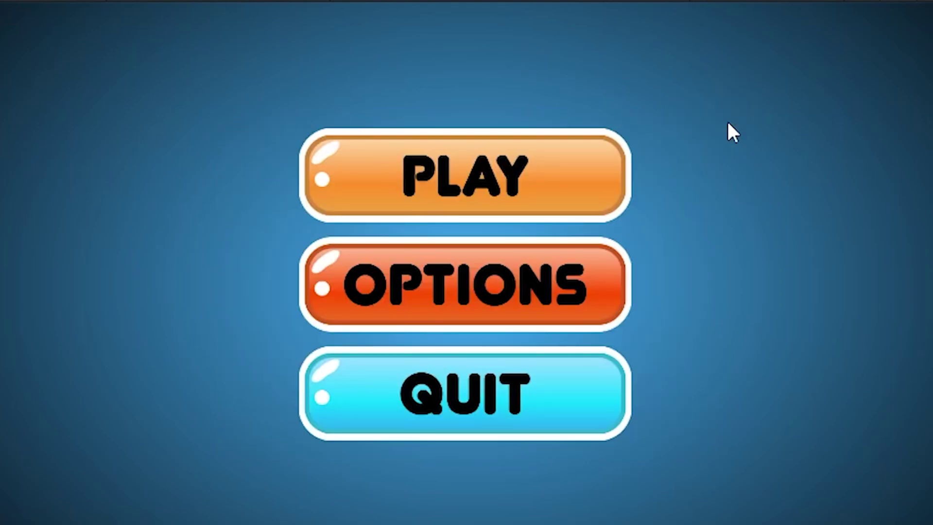
left_click(613, 297)
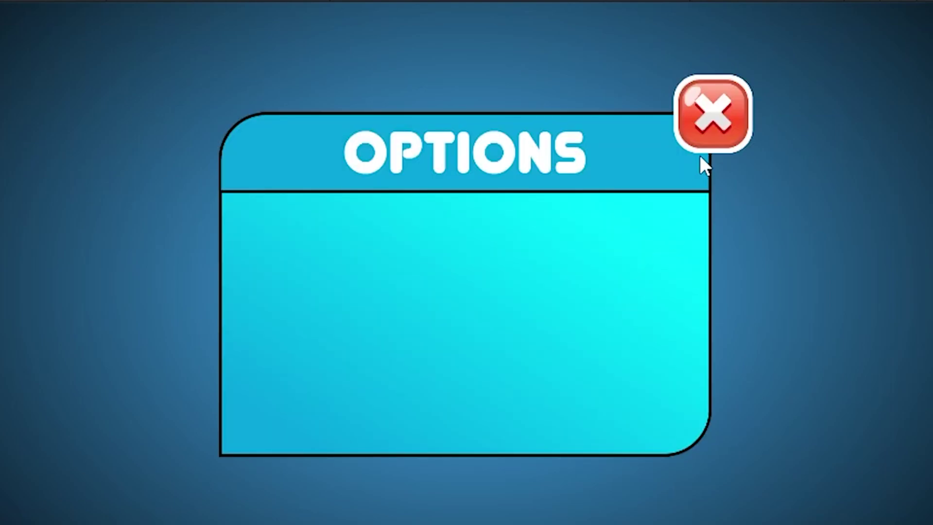
left_click(724, 128)
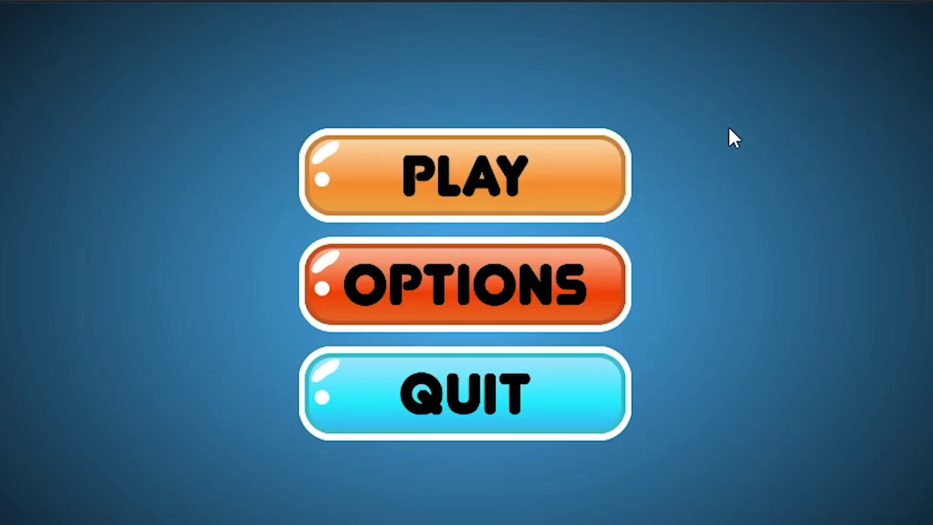
left_click(565, 410)
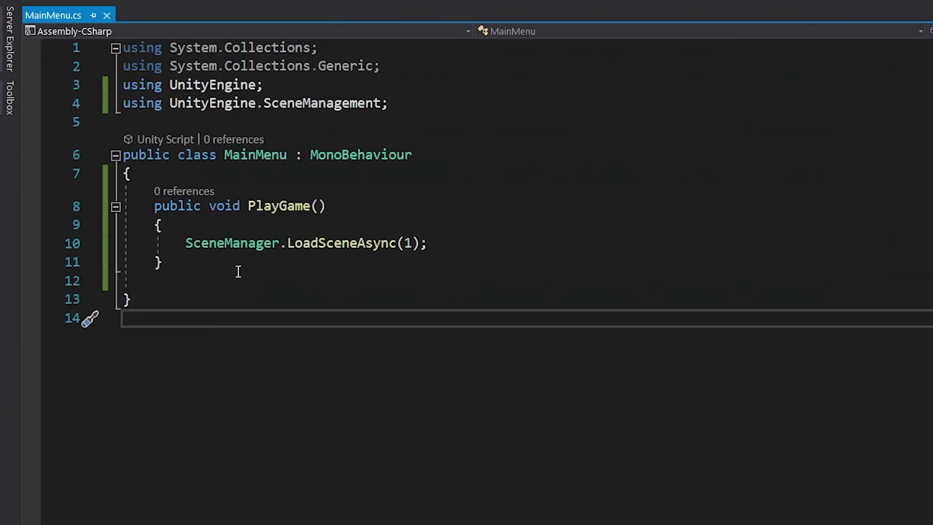
Step: Add public void QuitGame() { Application.Quit(); } below PlayGame and save MainMenu.cs
left_click(235, 266)
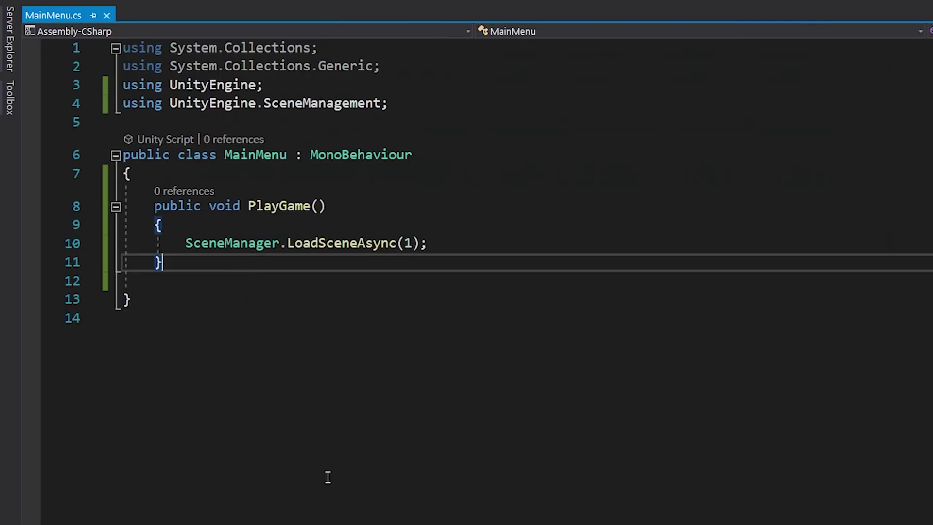
key("Return")
key("Return")
type("public void QuitGame()")
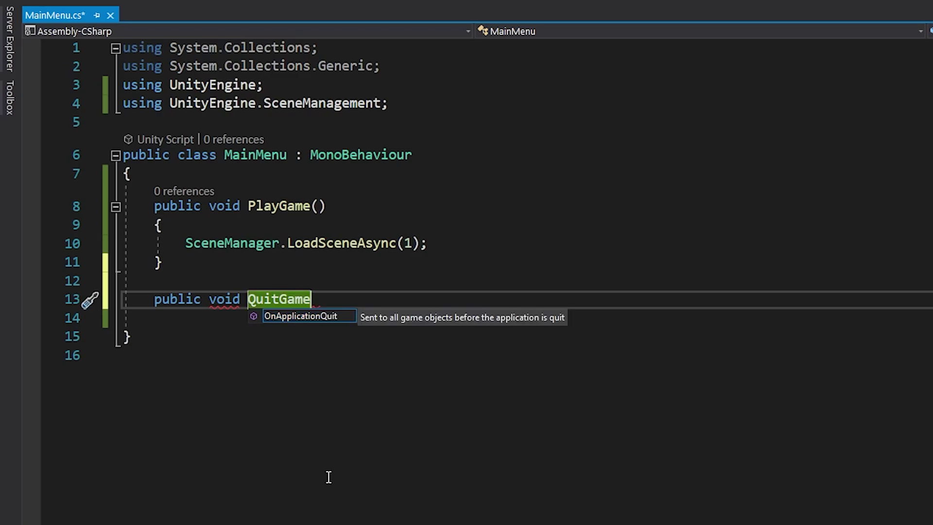
key("Return")
type("{")
key("Return")
type("Application")
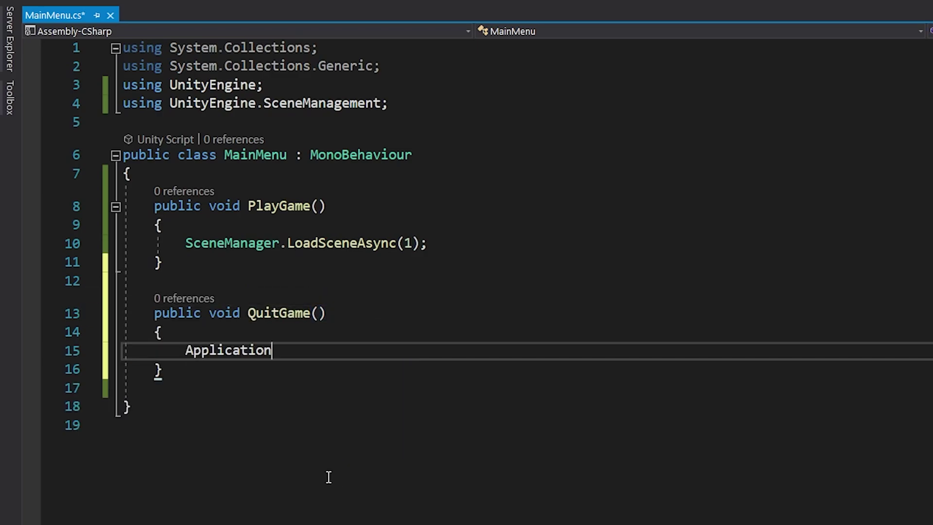
type(".Quit")
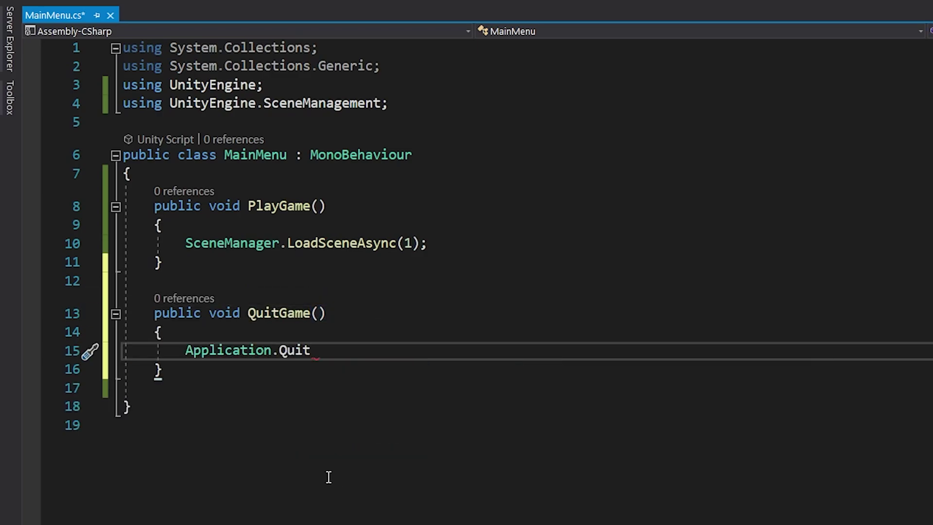
type("();")
left_click(329, 477)
key("ctrl+s")
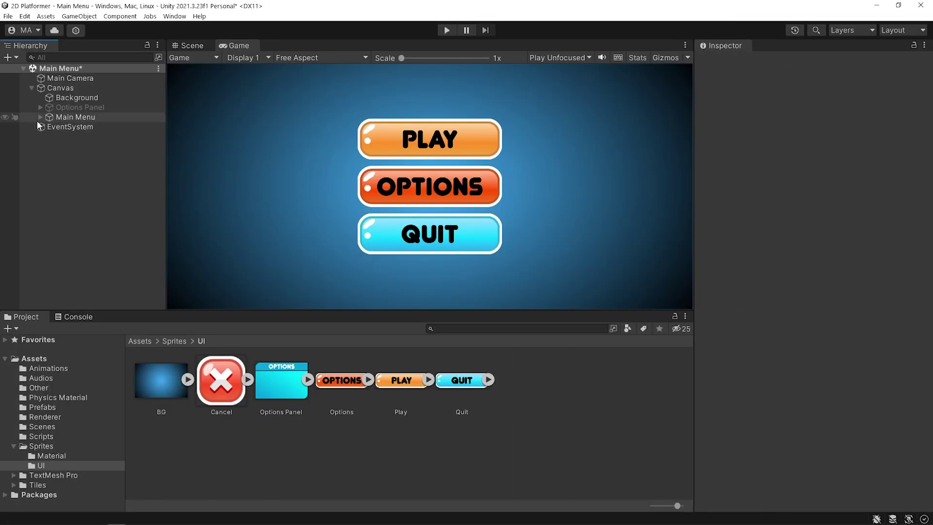
Step: Give the Quit button an On Click entry calling MainMenu.QuitGame on Main Camera
left_click(39, 117)
left_click(82, 146)
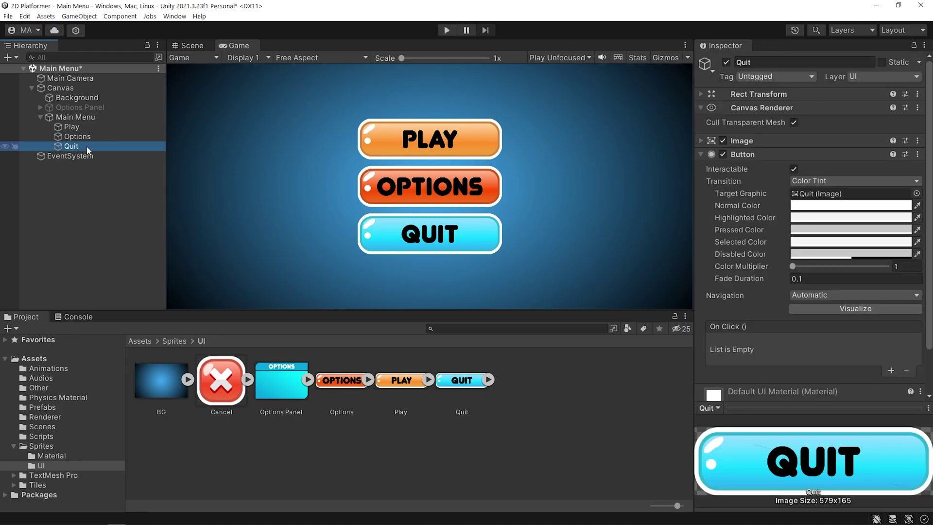
left_click(890, 371)
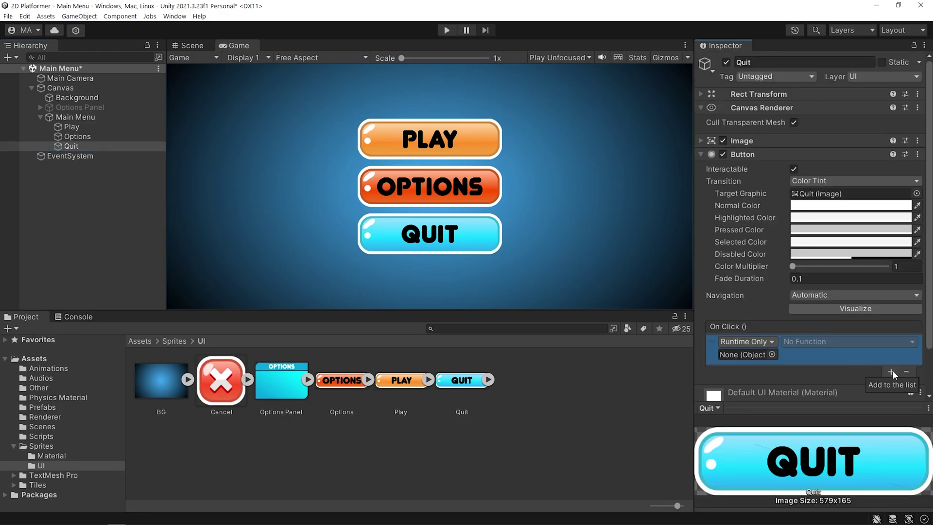
left_click_drag(73, 78, 734, 353)
left_click(848, 341)
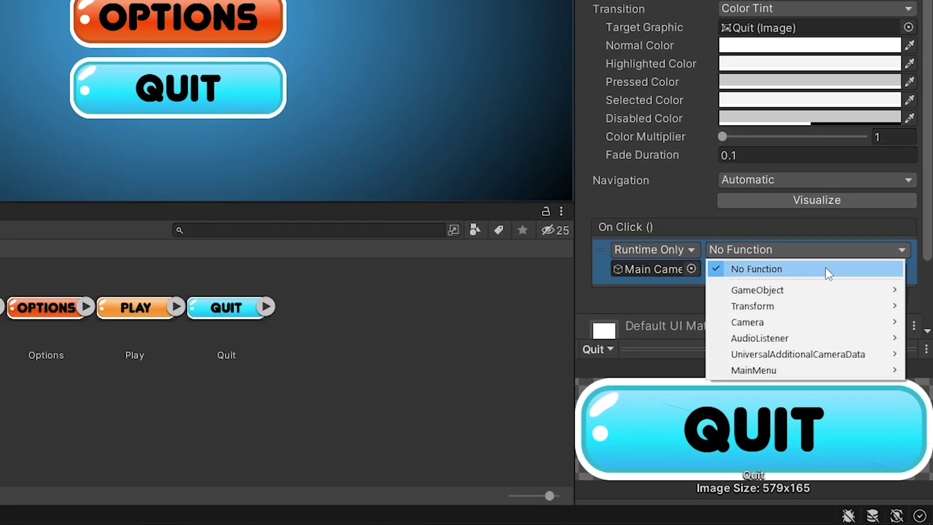
mouse_move(851, 378)
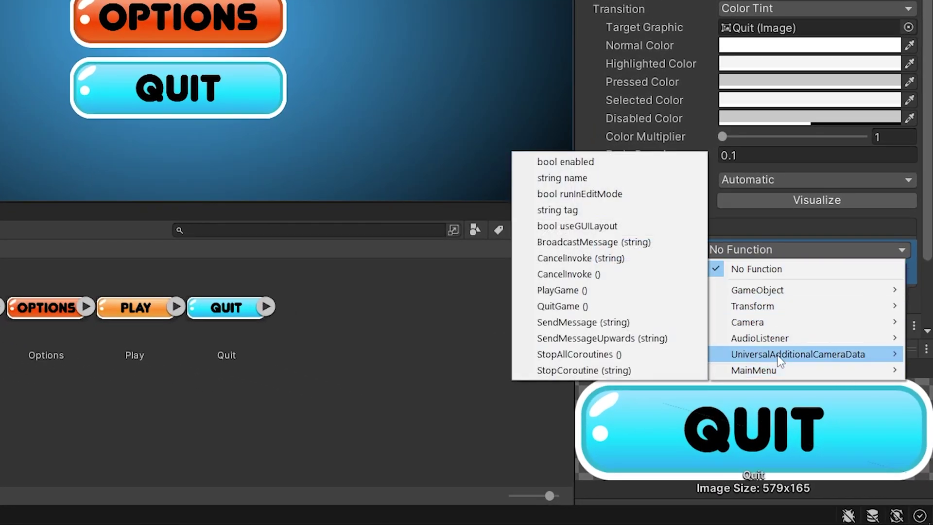
left_click(650, 306)
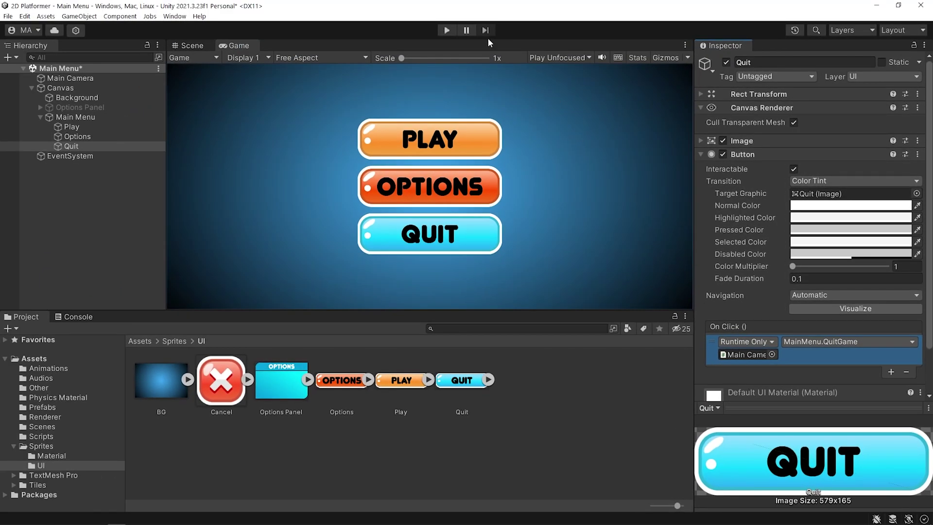
Step: Run the scene, press QUIT in the game view, then stop Play mode
left_click(446, 30)
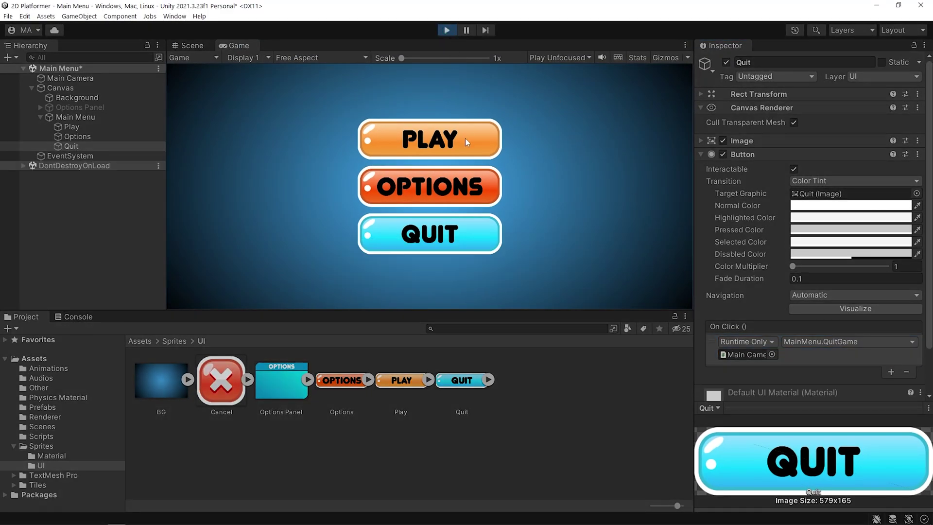
left_click(477, 237)
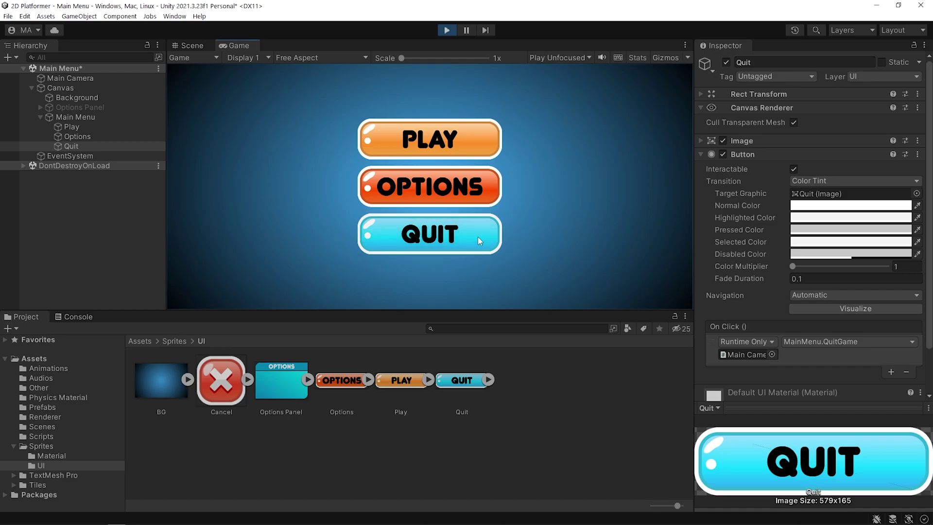
left_click(446, 30)
Step: From Build Settings, build into a newly created 'Build' folder, saving the modified Main Menu scene
left_click(9, 16)
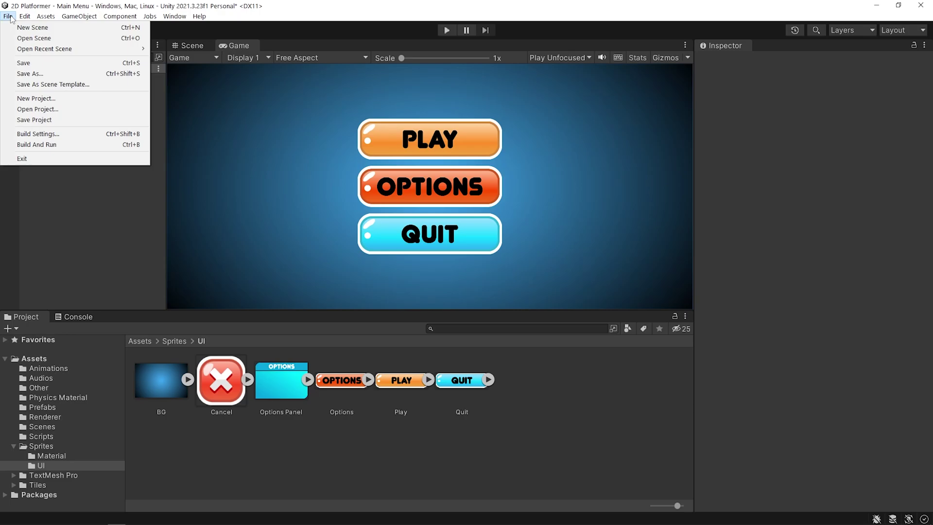
left_click(69, 134)
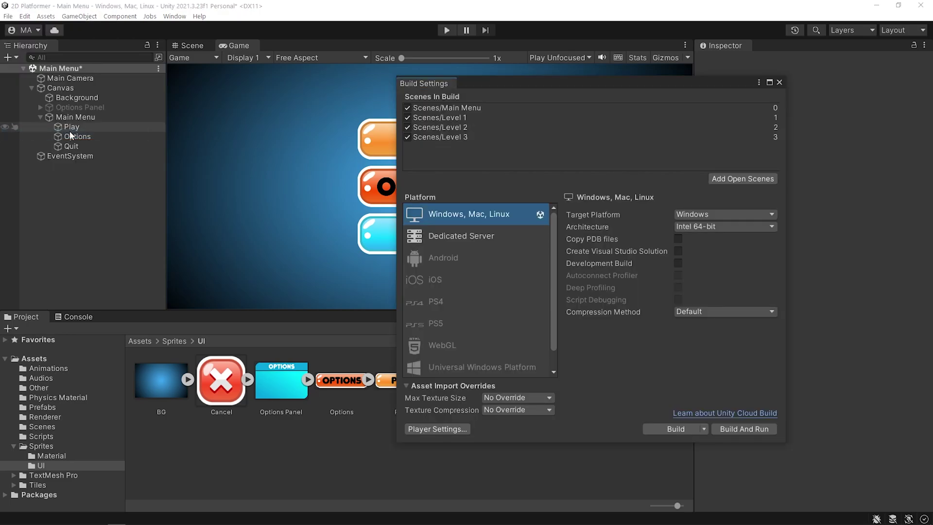
left_click(674, 428)
right_click(116, 181)
left_click(258, 295)
type("Build")
key("Return")
left_click(374, 268)
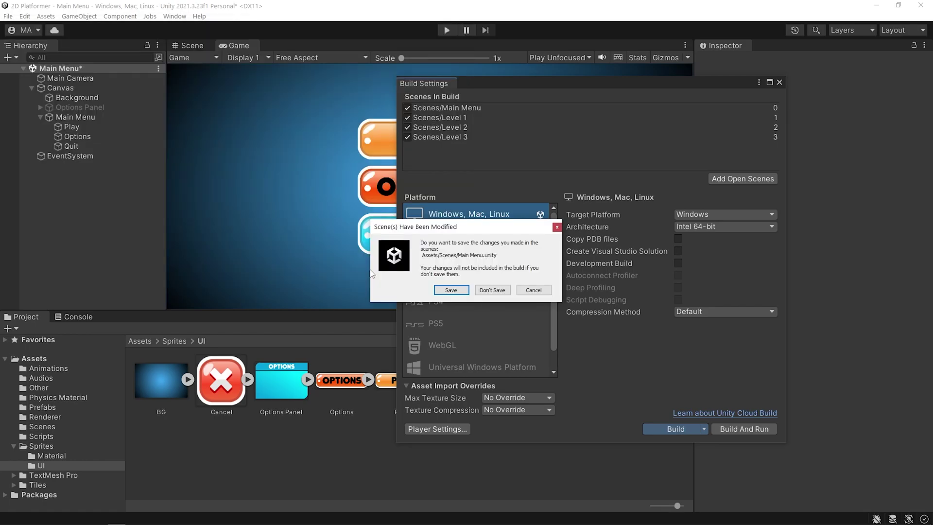
left_click(440, 290)
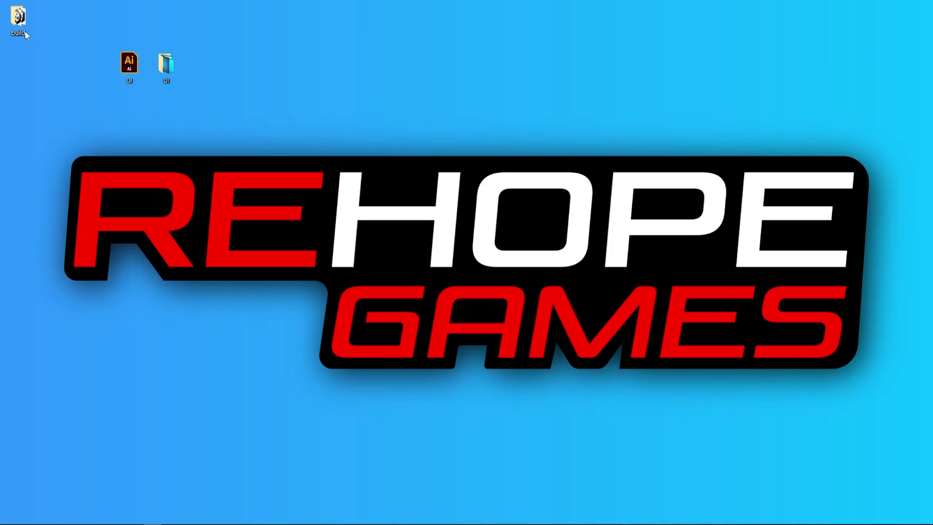
Step: Launch the built 2D Platformer from the build folder and check that QUIT closes it
double_click(24, 29)
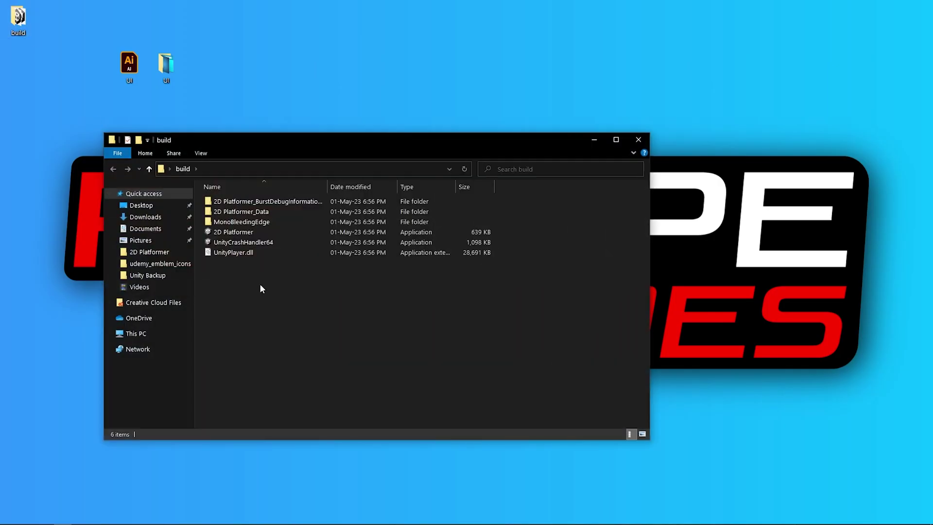
double_click(276, 232)
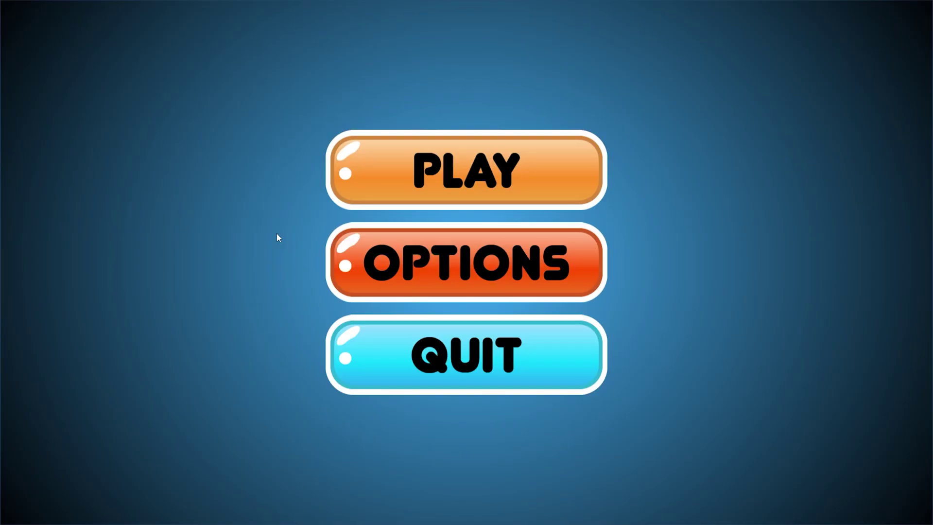
left_click(562, 374)
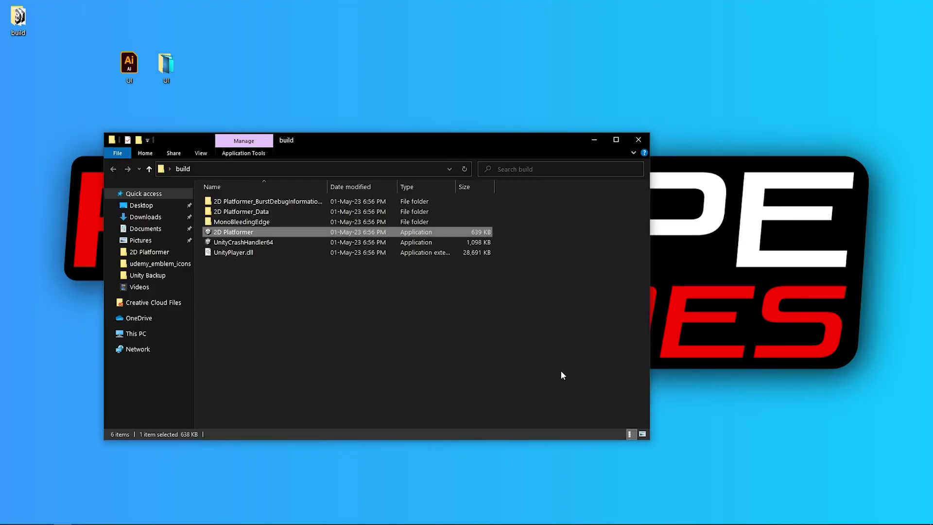
Step: Relaunch the game, open and close Options, then press PLAY to reach Level 1
double_click(276, 232)
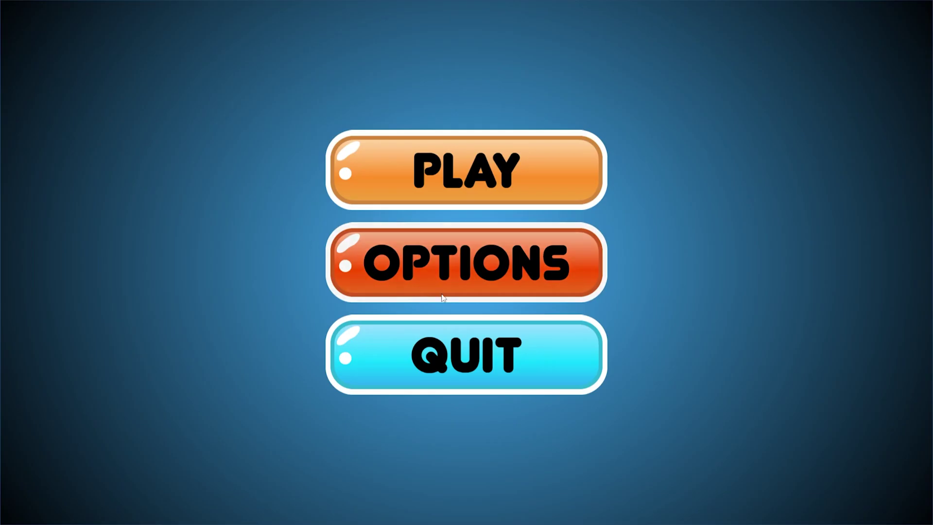
left_click(585, 288)
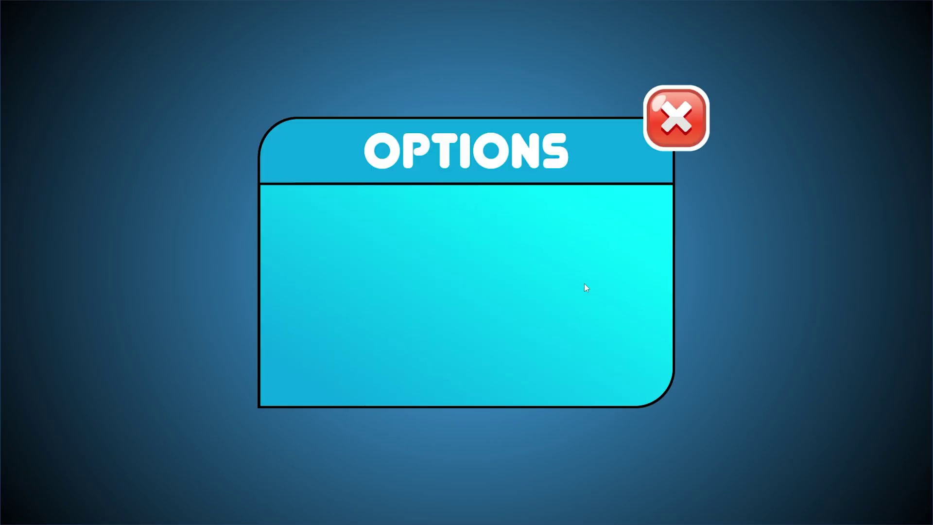
left_click(667, 135)
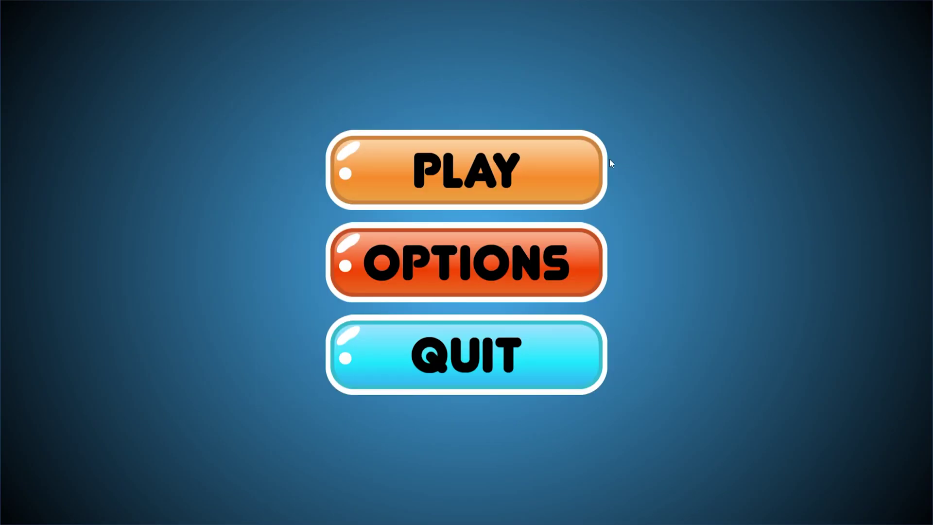
left_click(573, 174)
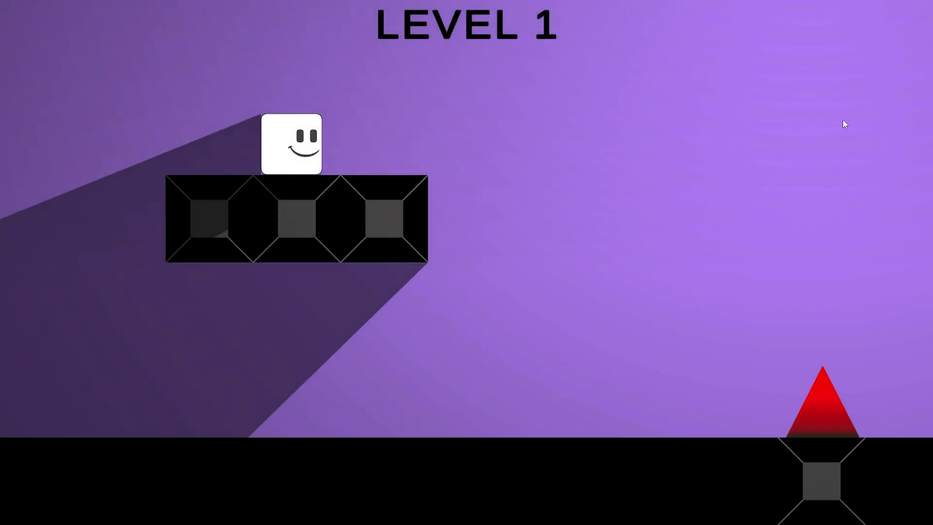